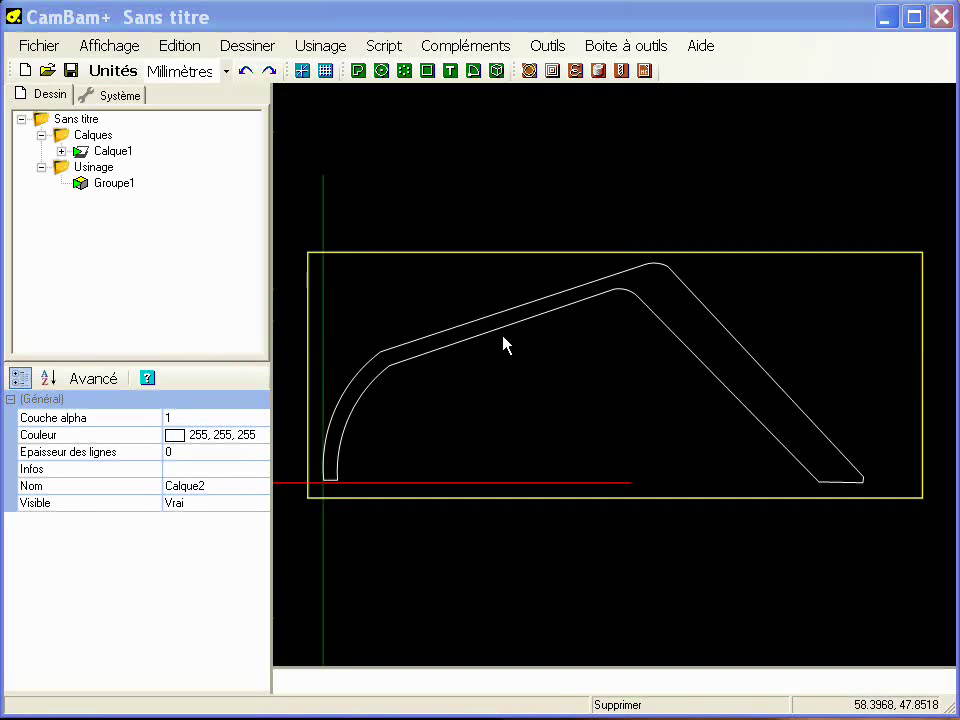
Inspect the closed arm-shaped polyline and its stock outline in plan and in a tilted 3D view
left_click(491, 340)
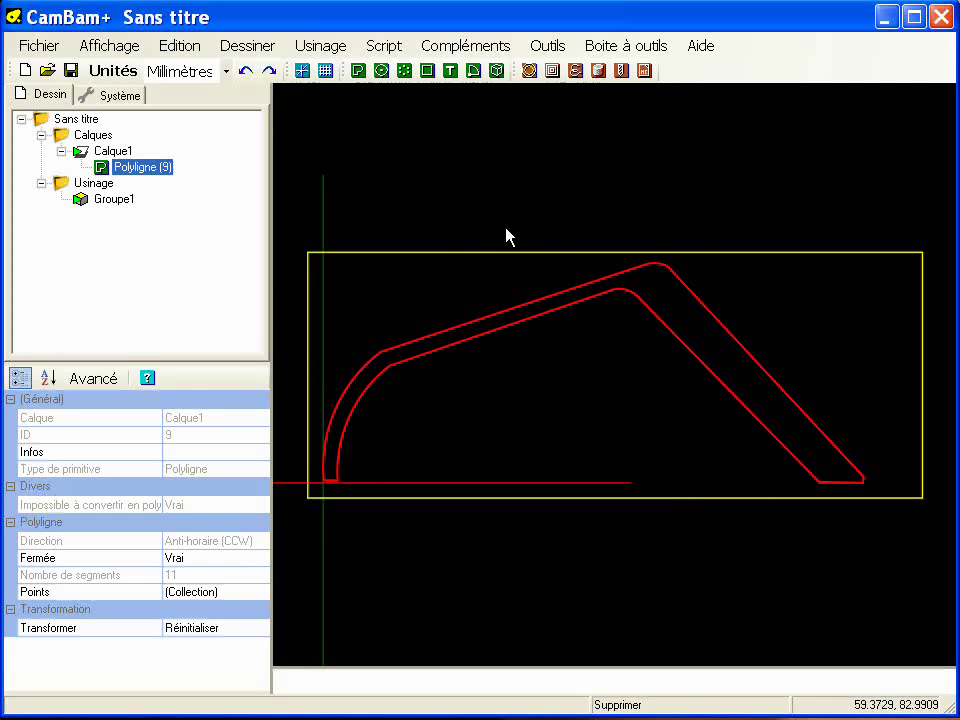
left_click(452, 293)
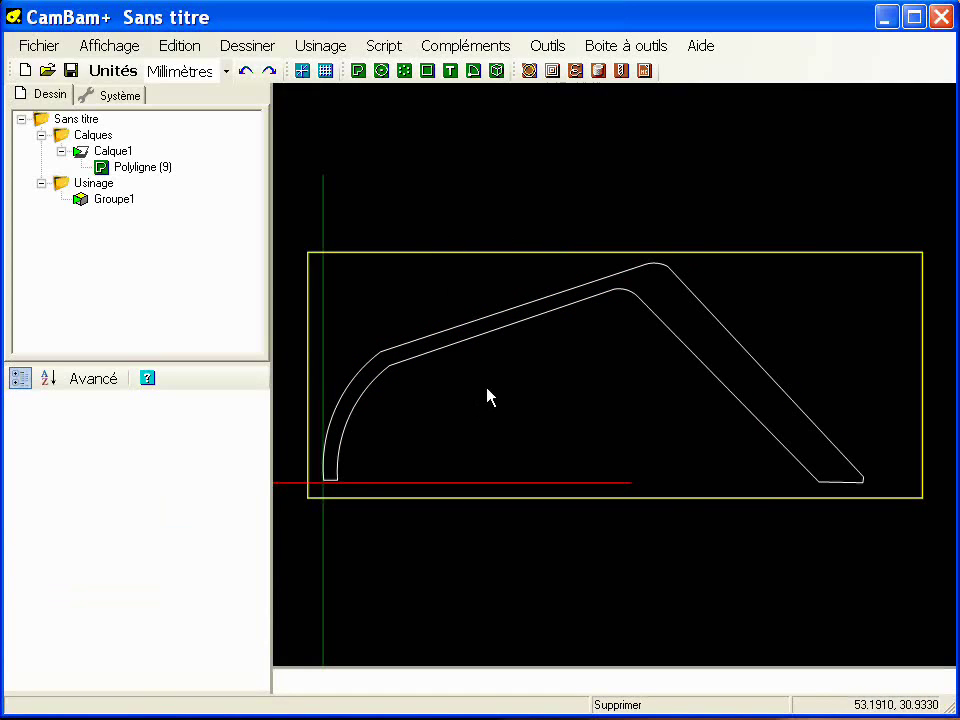
mouse_move(544, 379)
middle_mouse_down()
mouse_move(544, 336)
mouse_move(553, 351)
mouse_move(540, 386)
middle_mouse_up()
scroll(543, 338, "up", 1)
scroll(544, 338, "down", 1)
middle_click_drag(548, 338, 556, 321)
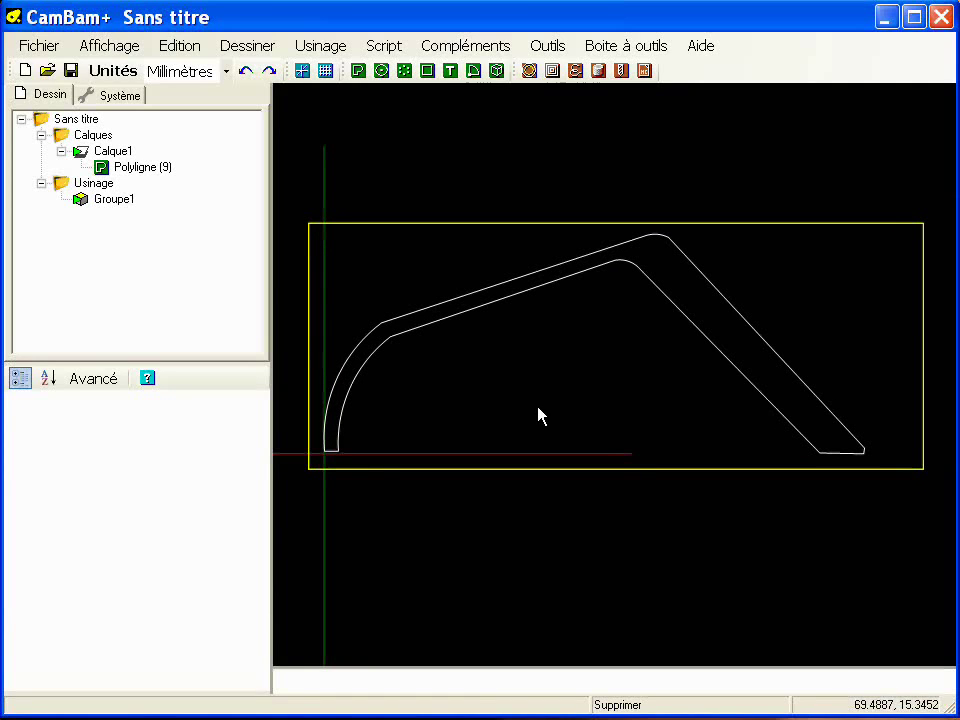
mouse_move(508, 482)
left_mouse_down("alt")
mouse_move(508, 349)
mouse_move(571, 398)
left_mouse_up("alt")
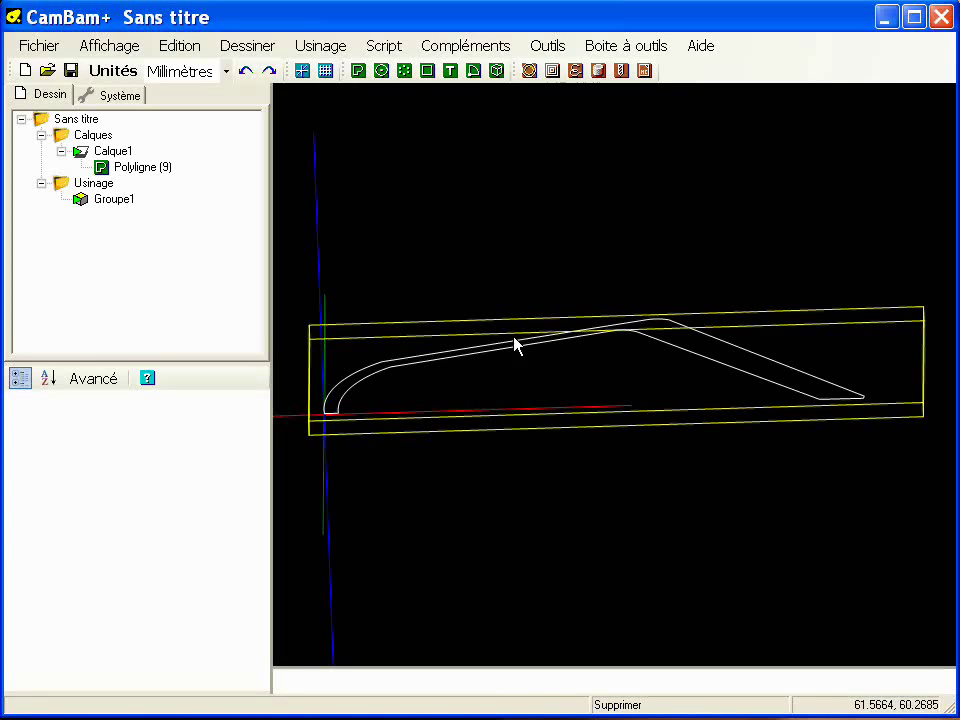
double_click(502, 439, "alt")
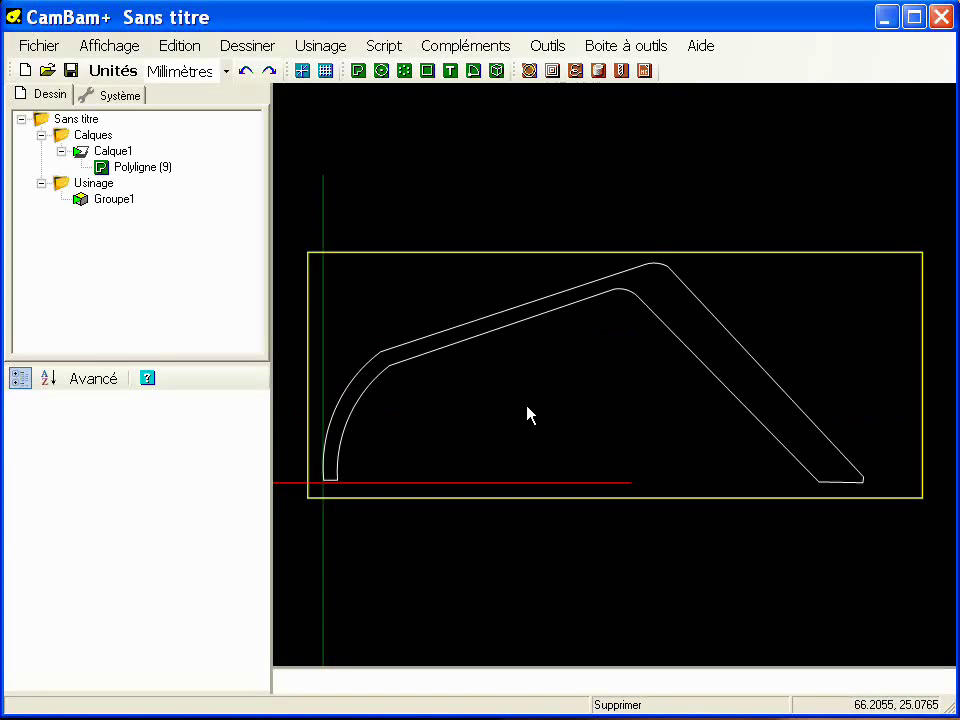
Duplicate the closed polyline in place on Calque1
left_click(565, 310)
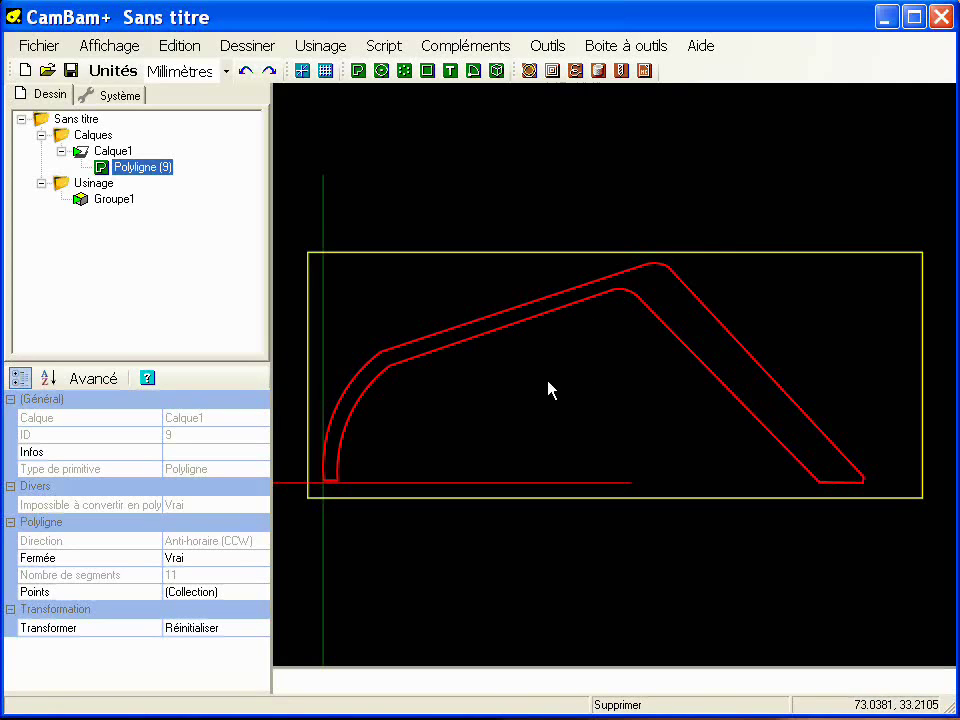
middle_click_drag(621, 300, 585, 358)
scroll(582, 356, "up", 4)
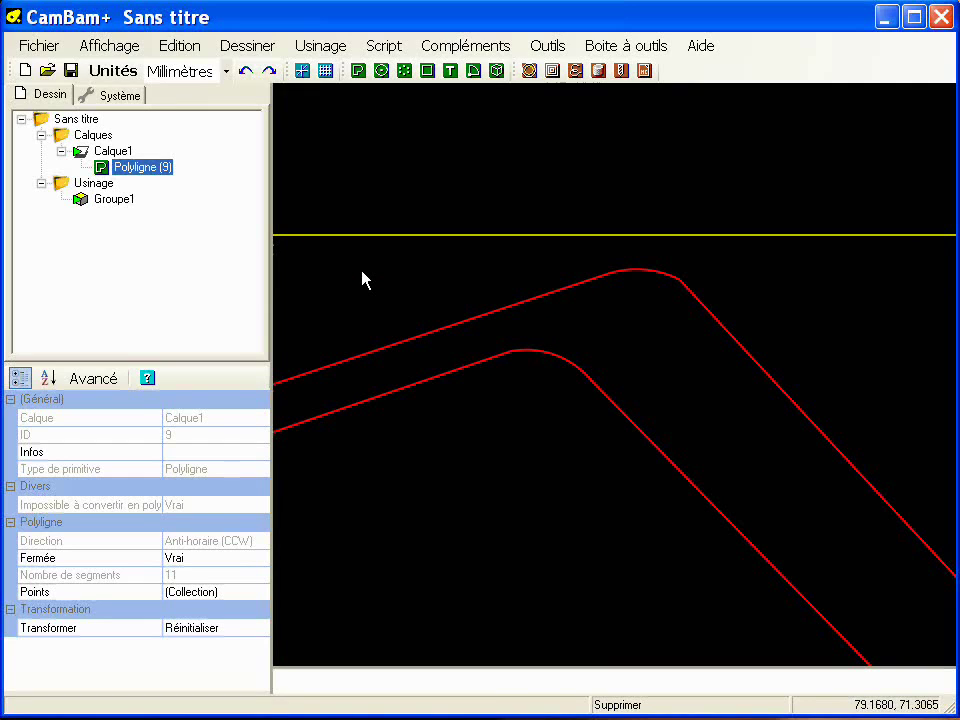
key("ctrl+v")
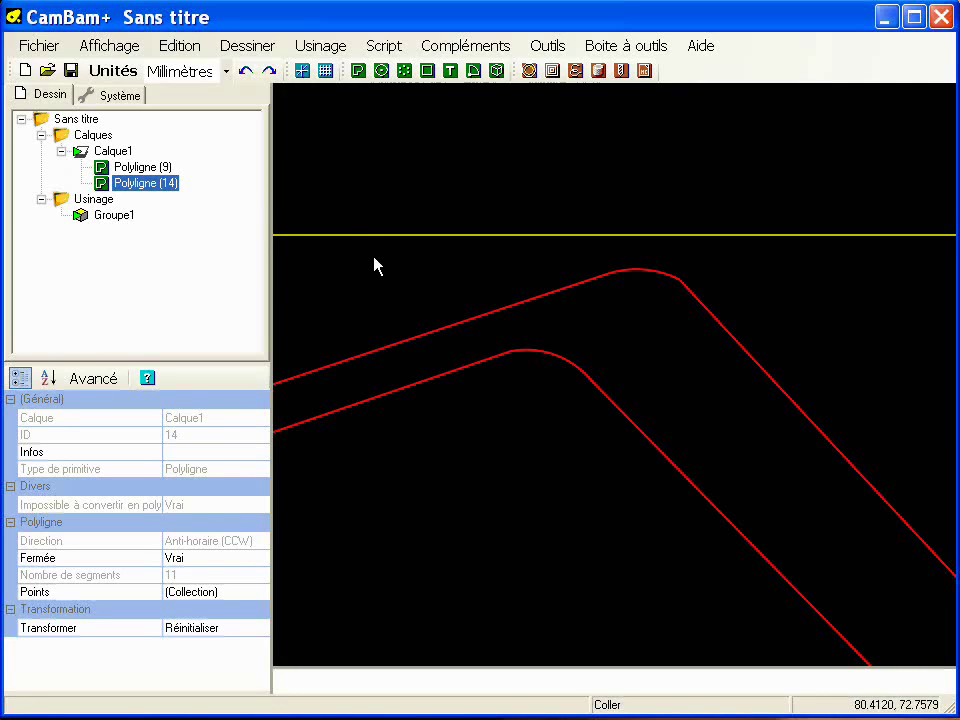
Add a new layer and move the duplicated polyline onto it
right_click(96, 138)
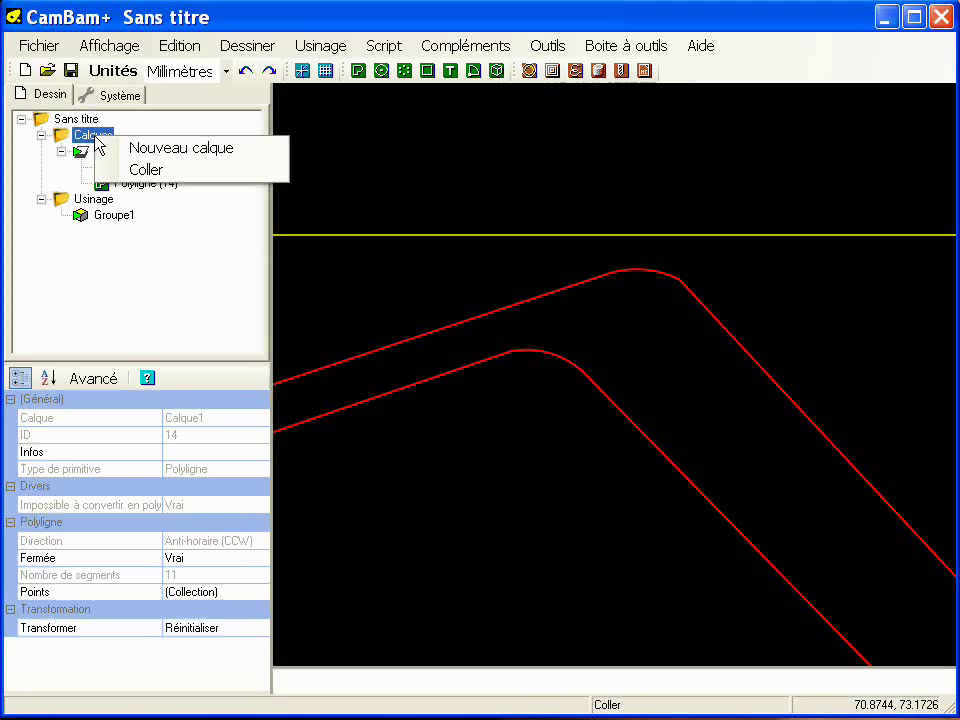
left_click(129, 150)
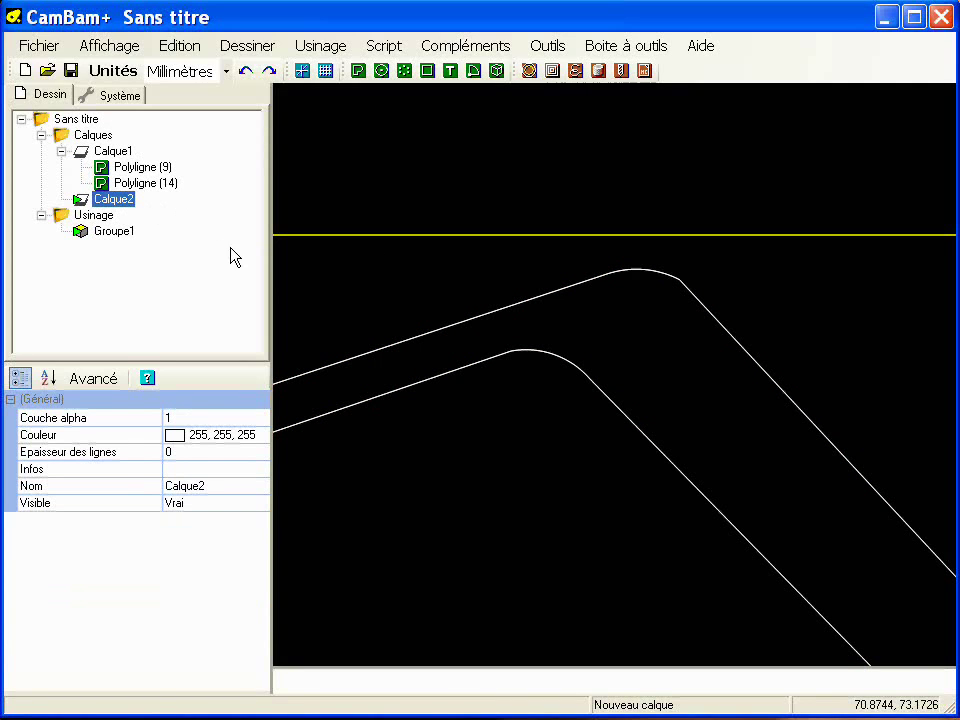
left_click(150, 183)
left_click_drag(118, 204, 117, 207)
Hide layer Calque1 and select the duplicated polyline on Calque2
right_click(122, 154)
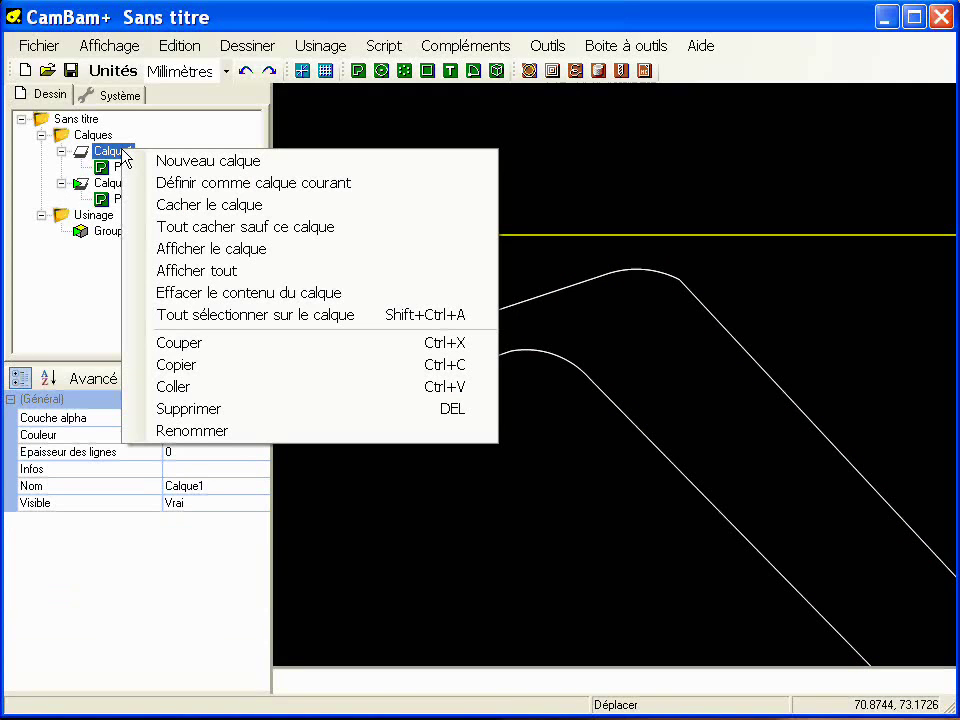
left_click(206, 205)
left_click(135, 201)
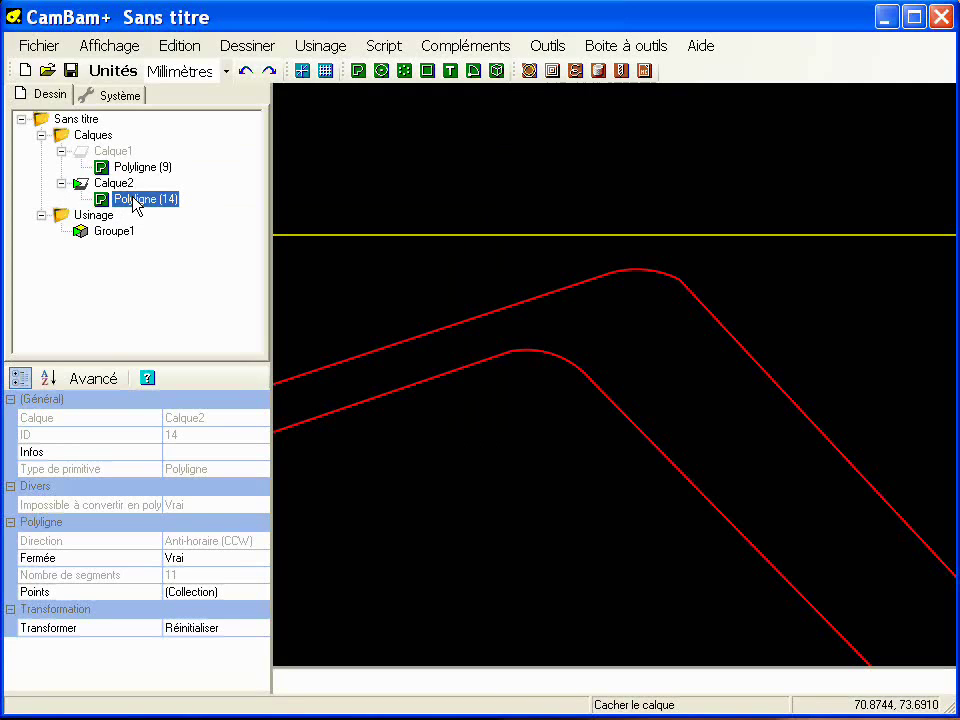
Draw a two-point open polyline across the upper bend, joining the outer and inner corner points where the arcs meet the straight slanted edges
middle_click_drag(589, 280, 575, 221)
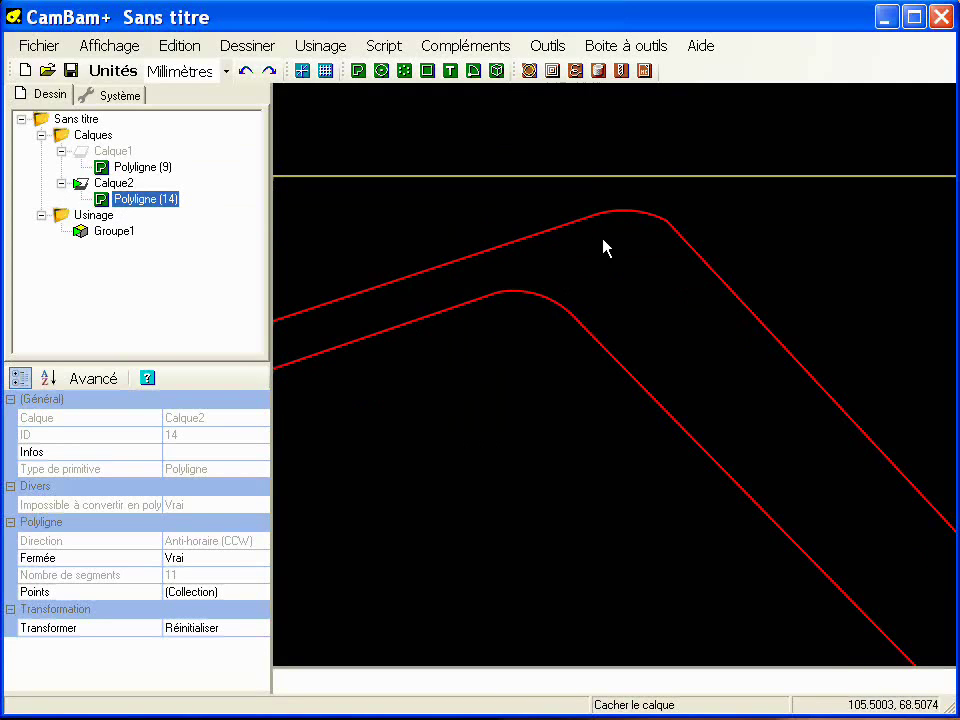
middle_click_drag(619, 268, 578, 307)
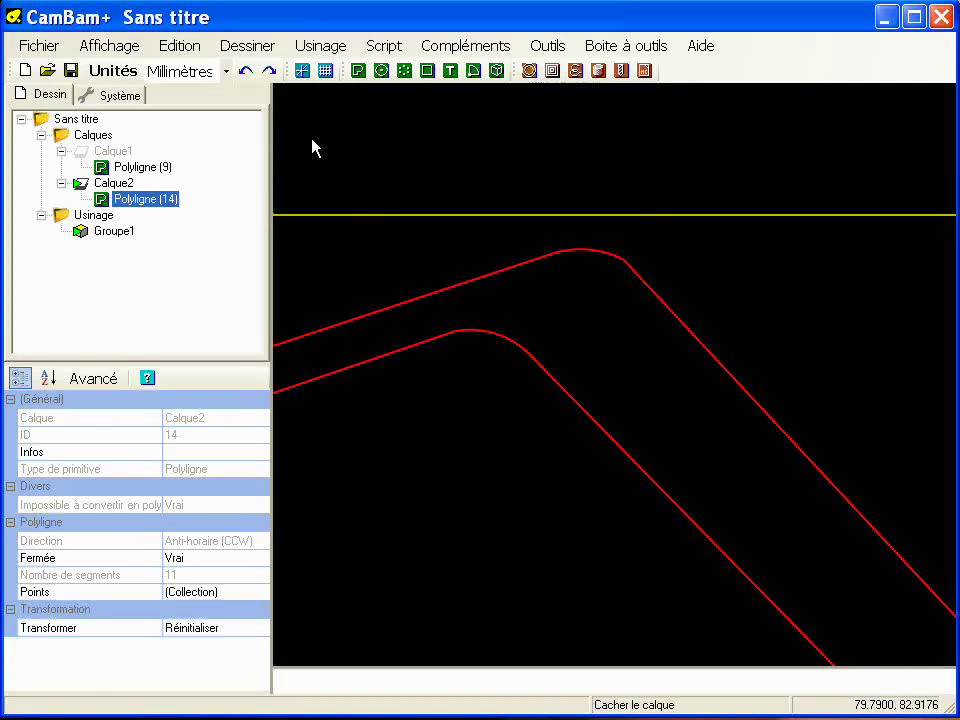
left_click(106, 50)
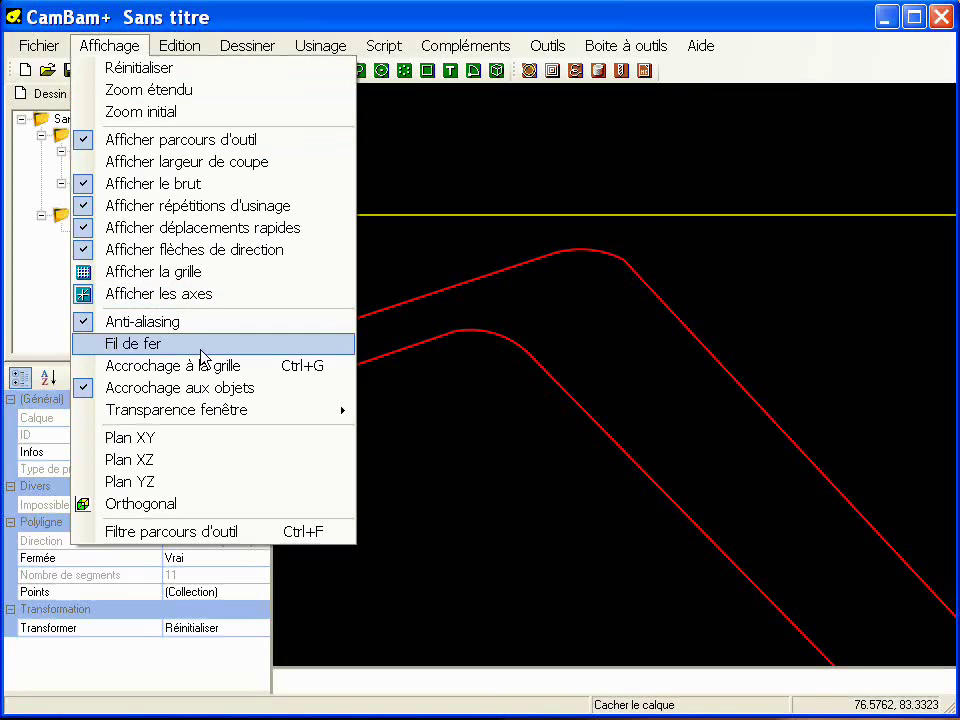
left_click(290, 20)
left_click(358, 70)
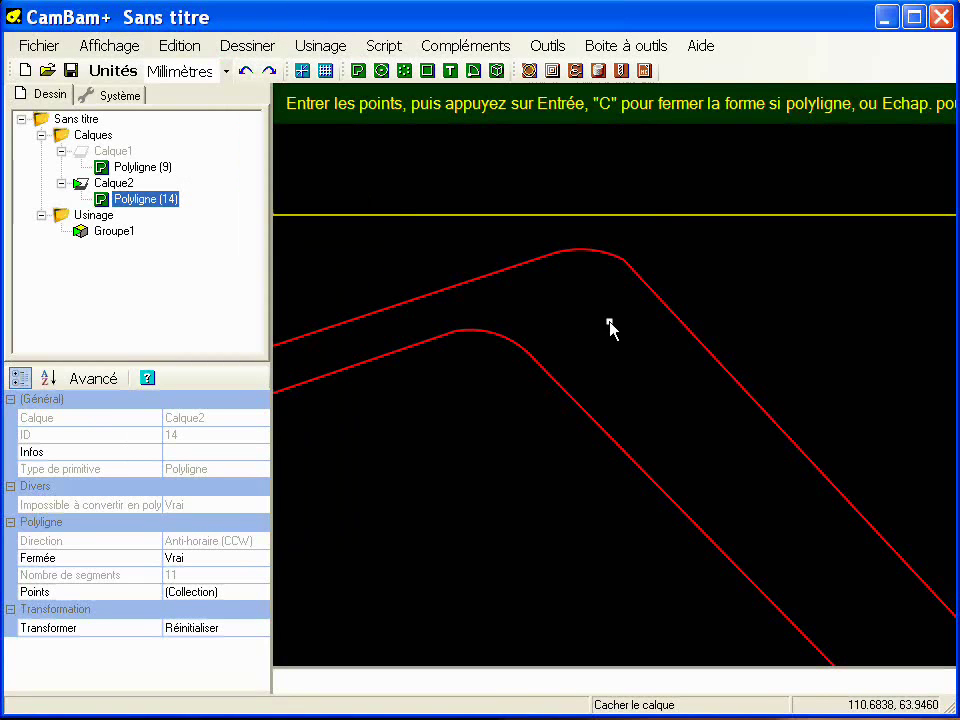
left_click(624, 261)
left_click(533, 361)
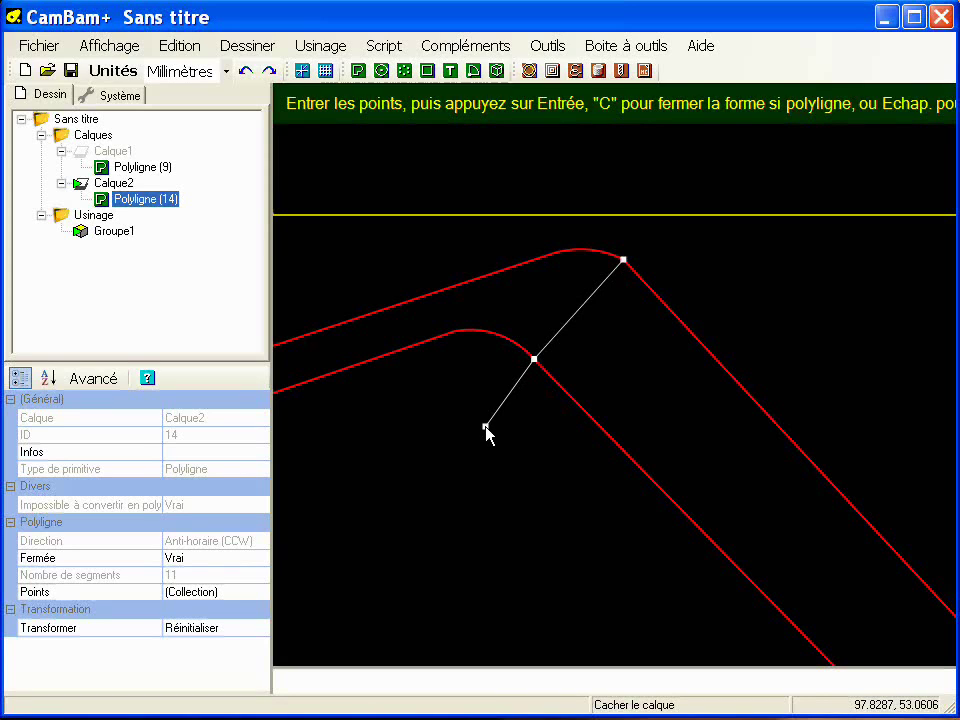
key("Return")
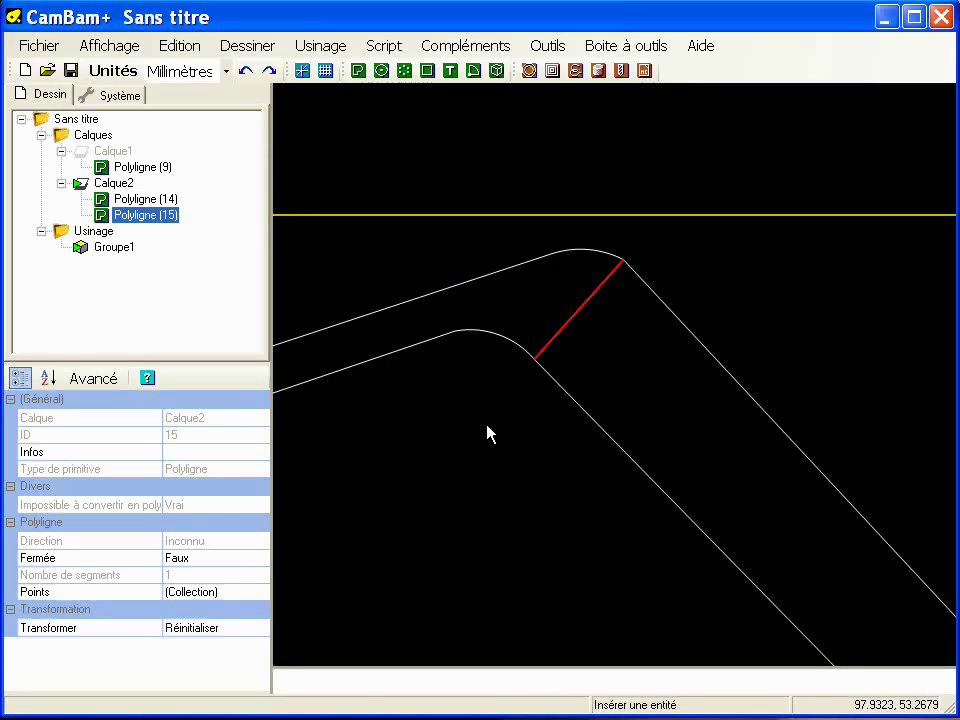
left_click(487, 401)
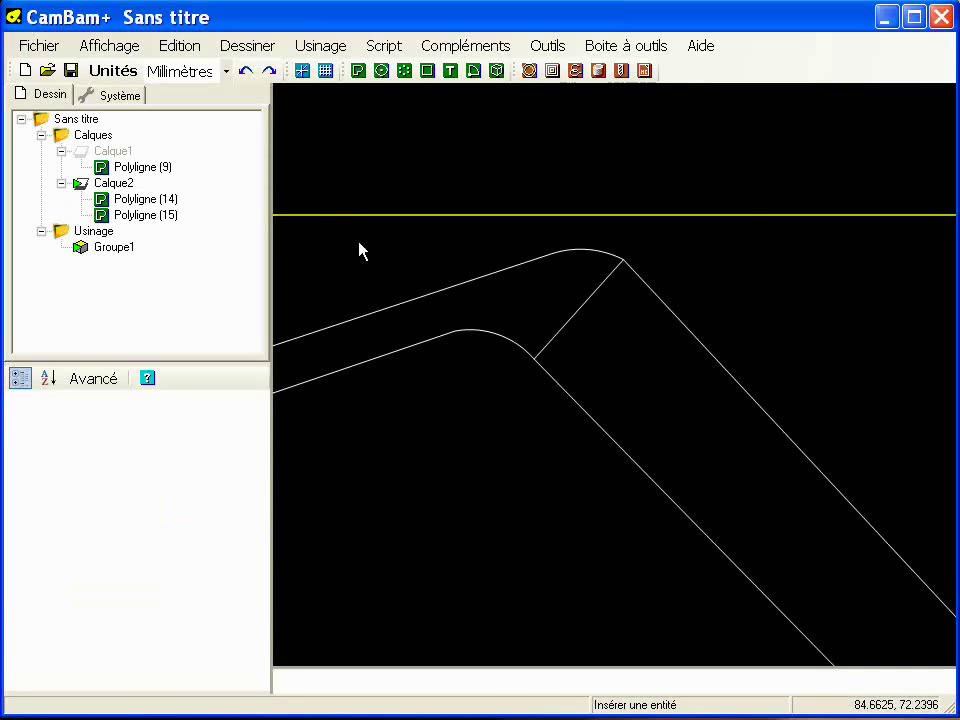
Trim the duplicated profile with the line across the bend, using the inside removal option, and check the separated pieces
right_click(320, 178)
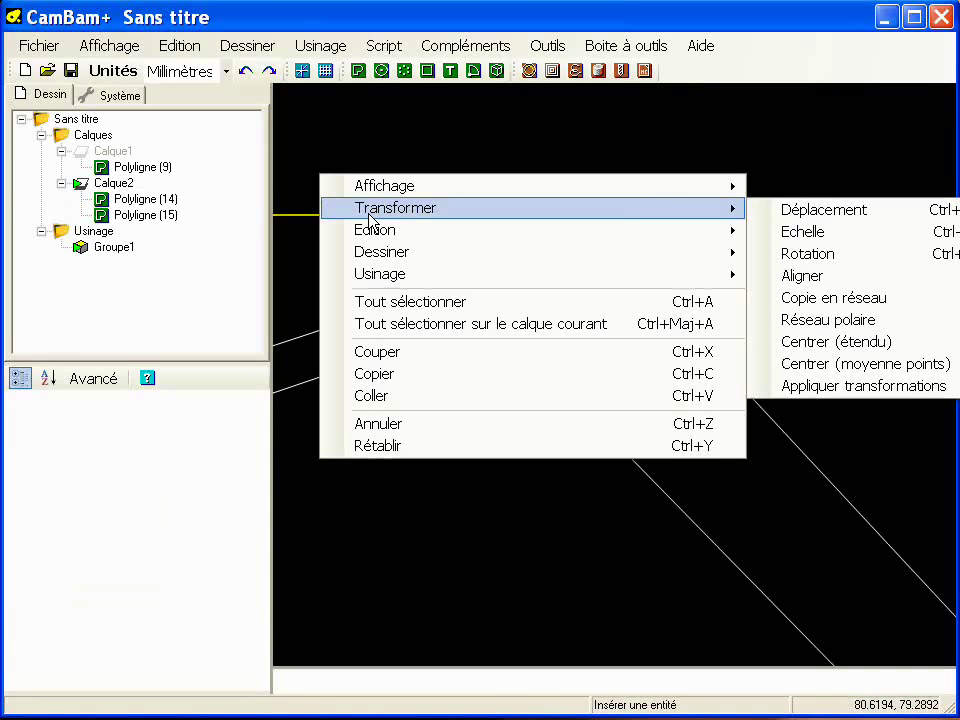
mouse_move(376, 240)
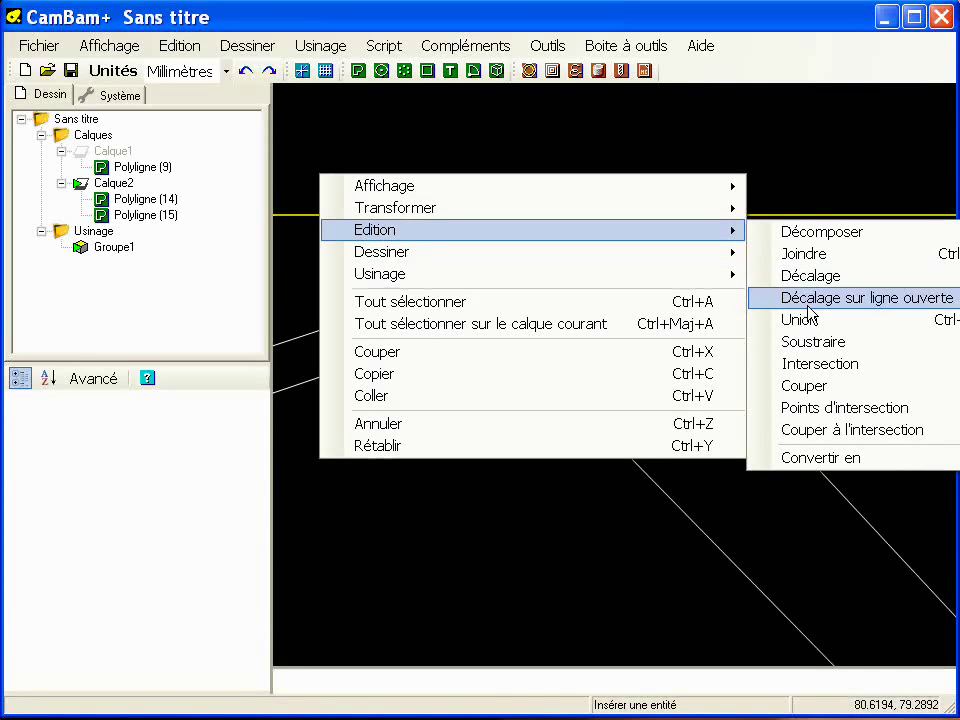
left_click(800, 386)
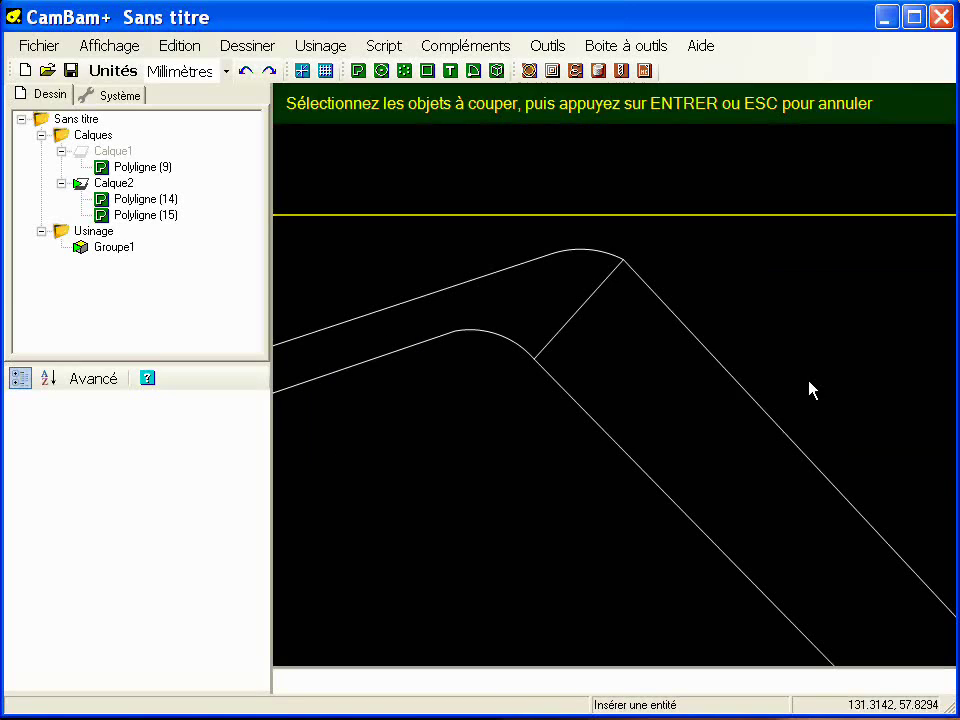
left_click(470, 333)
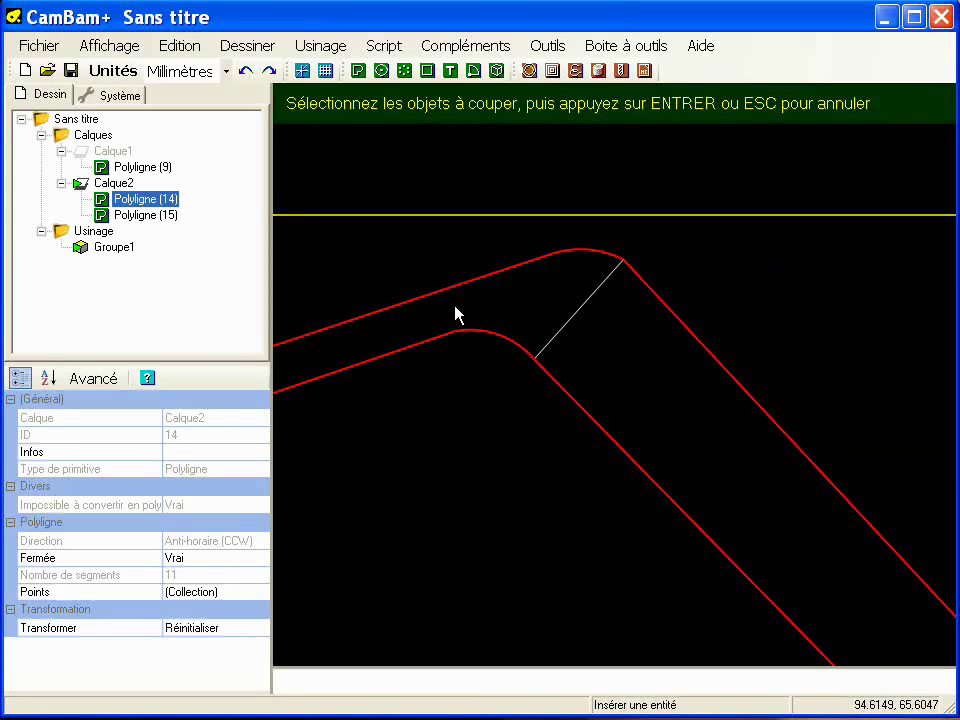
key("Return")
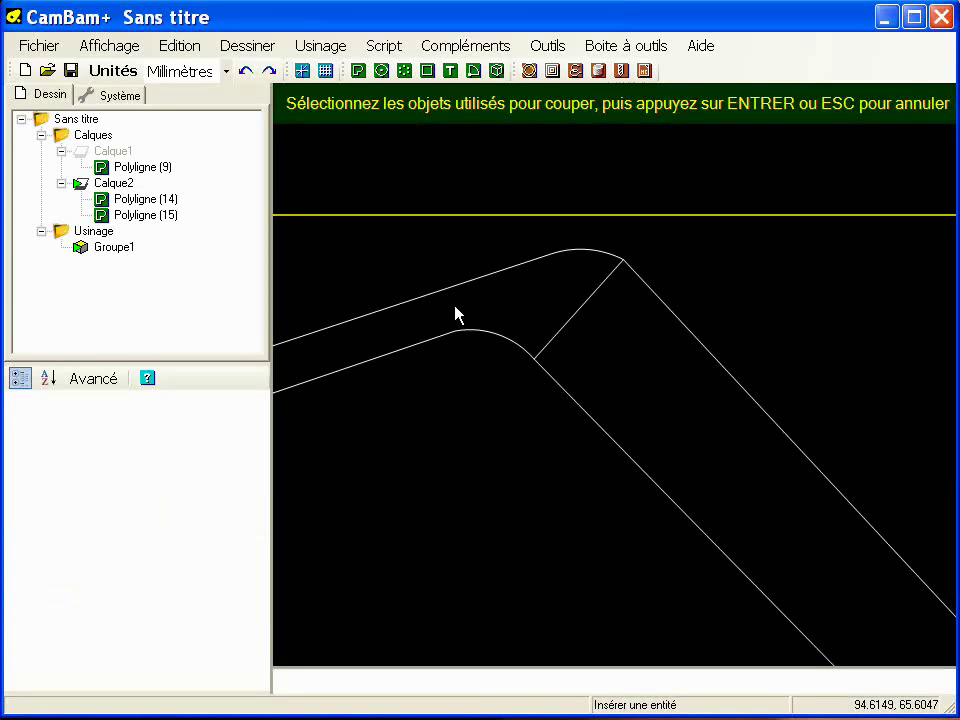
left_click(570, 328)
key("Return")
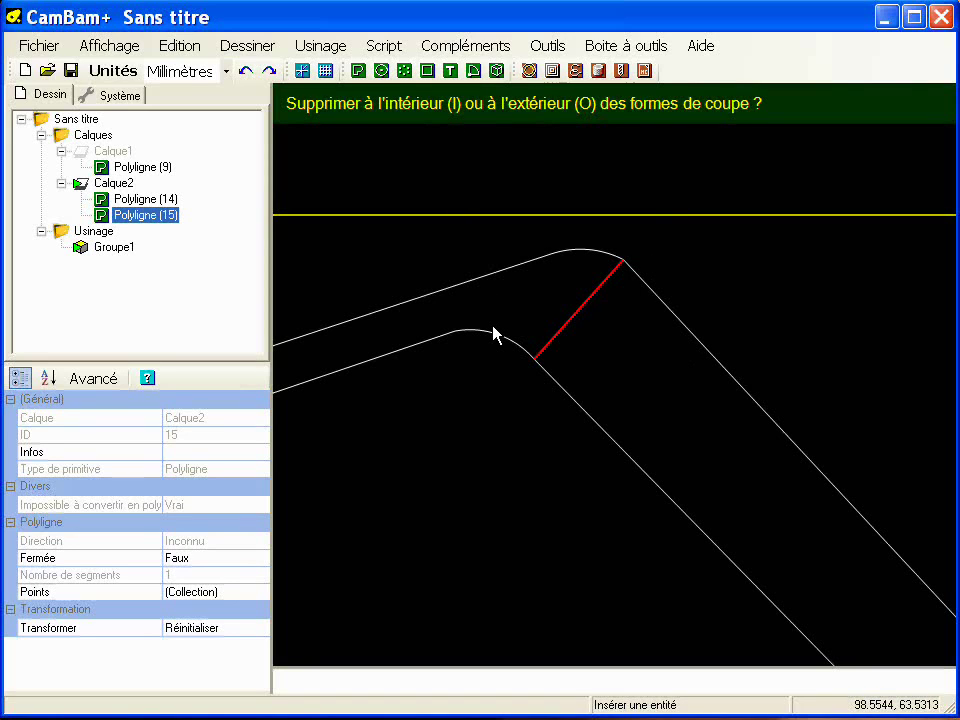
key("i")
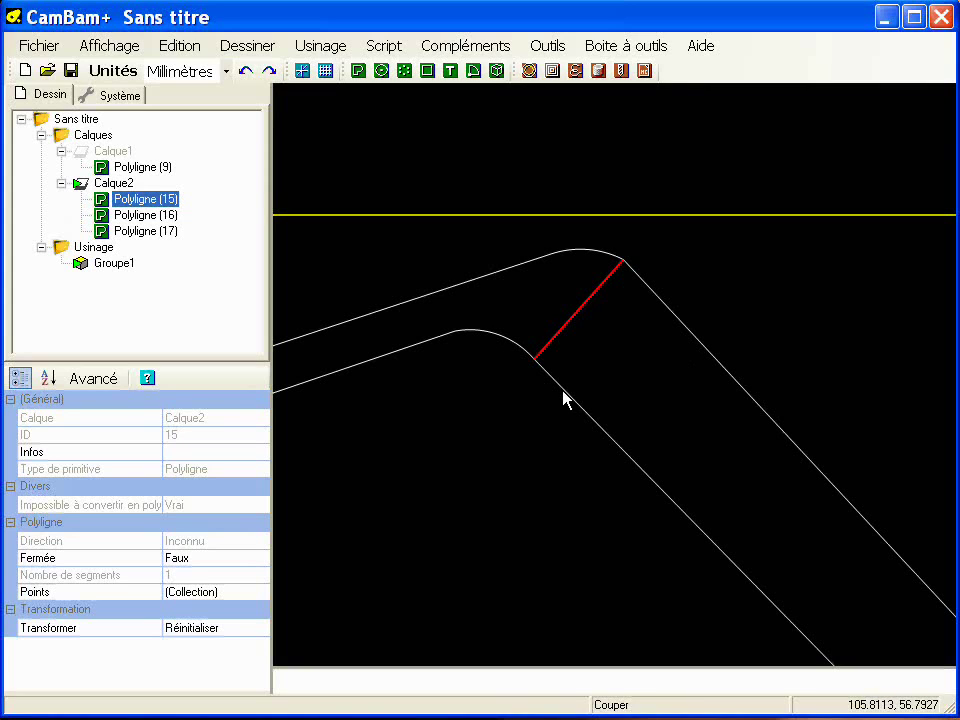
left_click(563, 392)
left_click(476, 338)
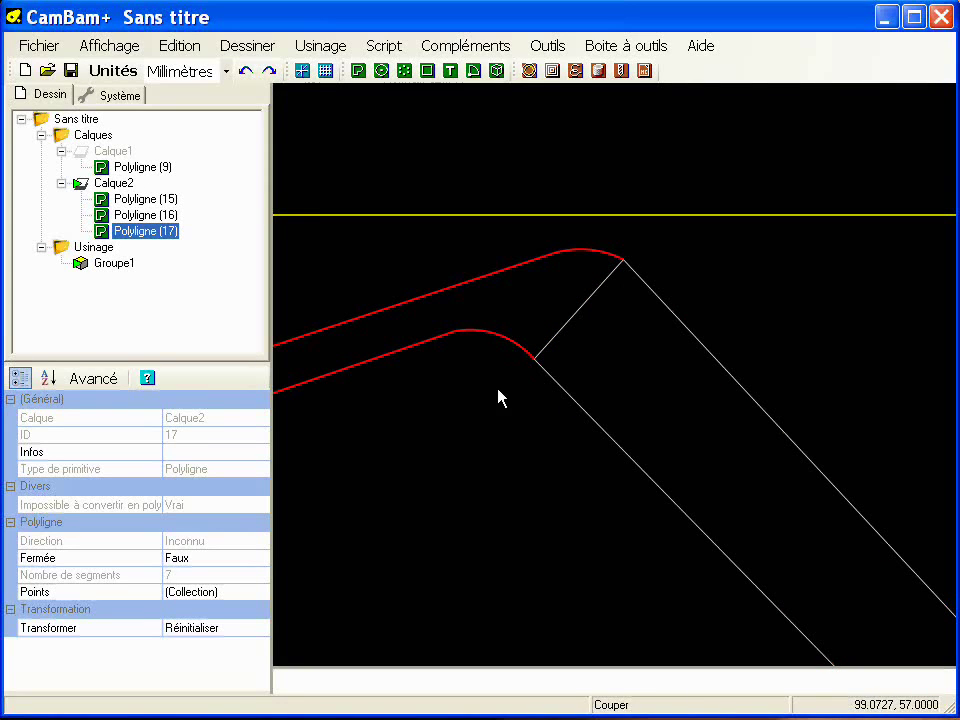
left_click(567, 446)
Delete the cutting line across the bend
left_click(576, 326)
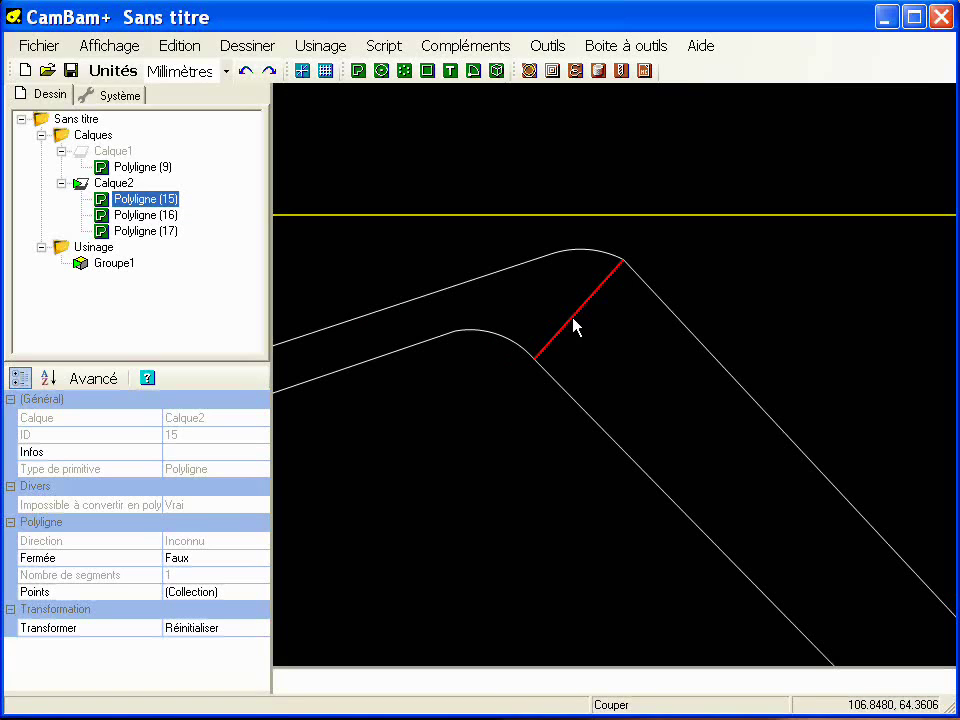
key("Delete")
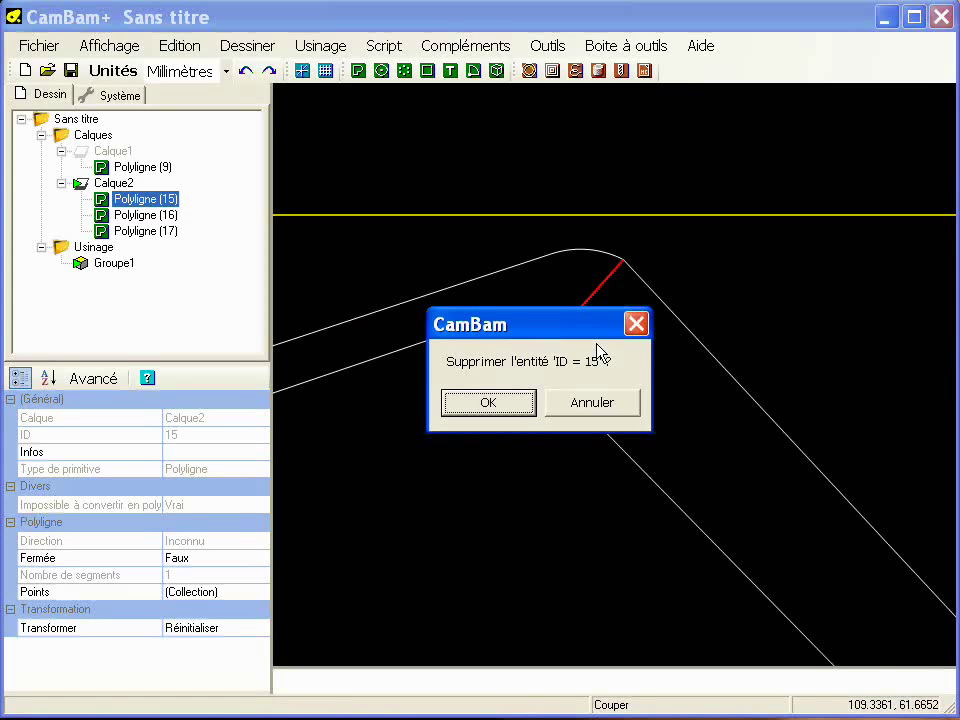
key("Return")
left_click(576, 346)
Create a contour machining operation on the open polyline with the curved leg
scroll(577, 341, "down", 1)
scroll(574, 336, "down", 1)
scroll(645, 345, "up", 1)
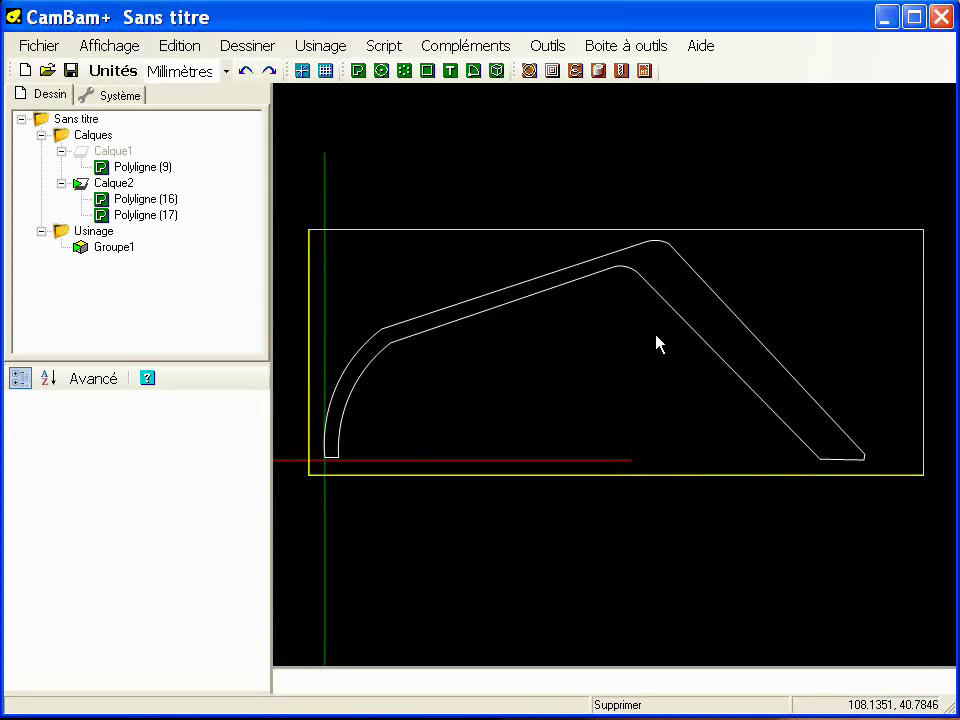
middle_click_drag(657, 343, 671, 334)
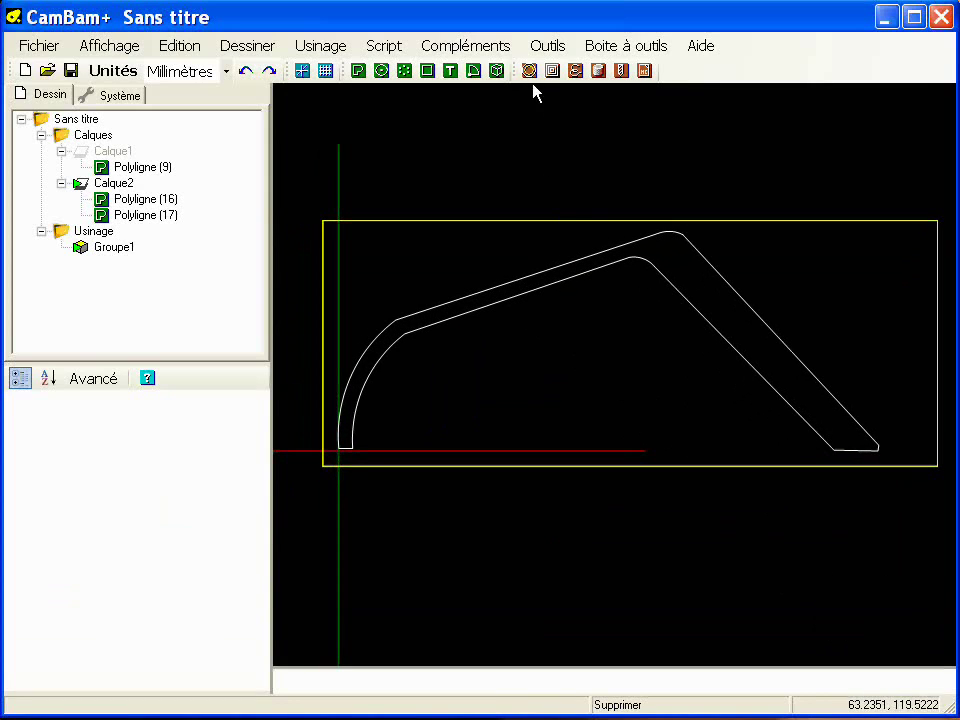
left_click(533, 296)
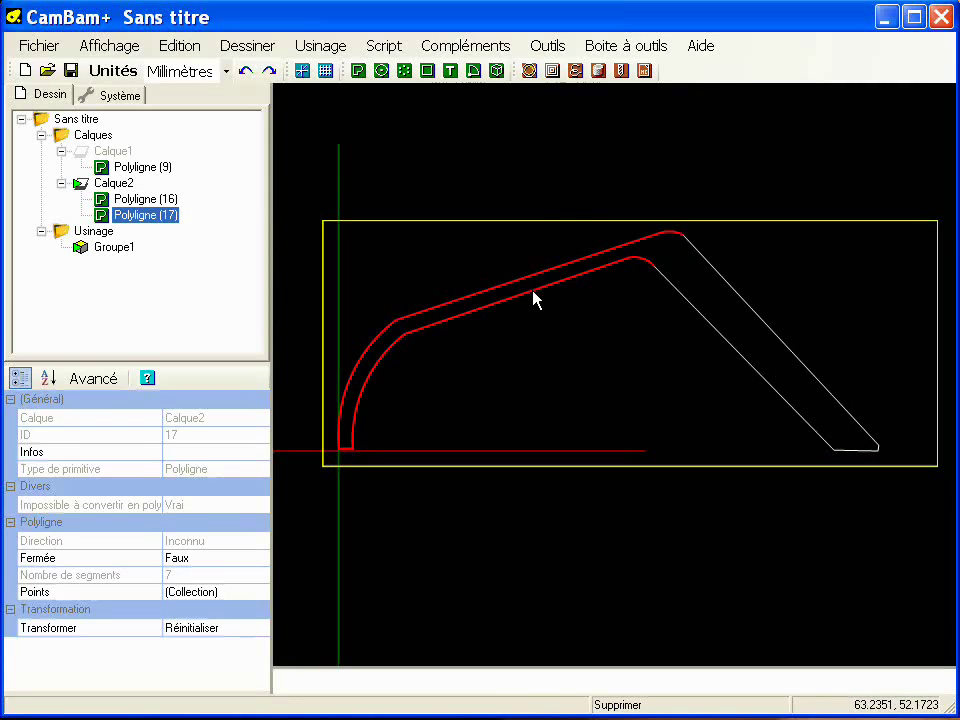
left_click(529, 71)
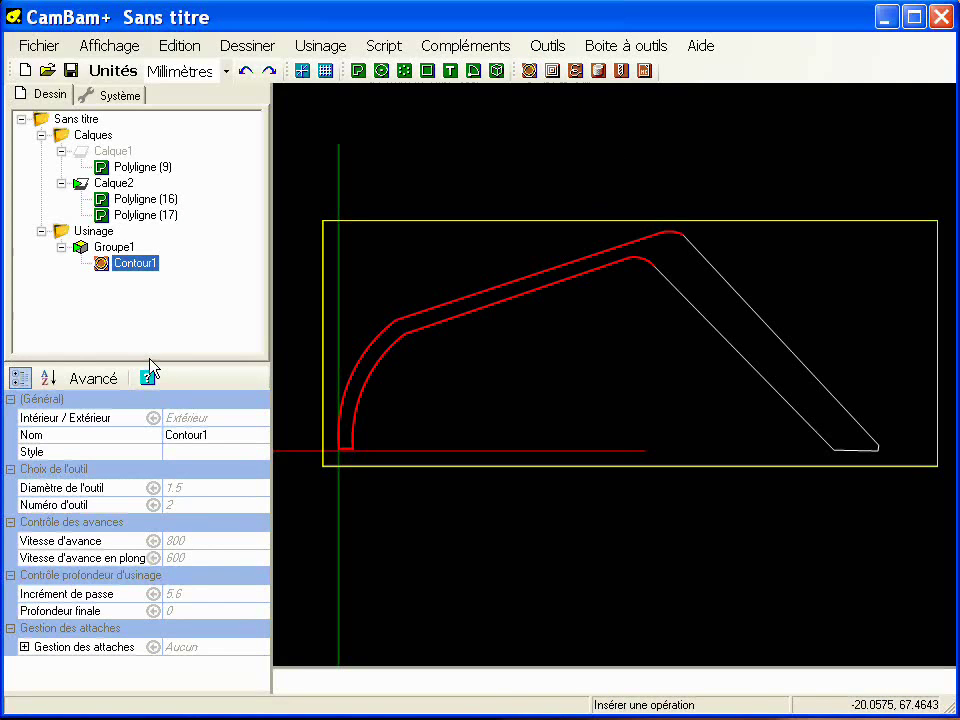
Show the contour operation's advanced parameters and set its tool diameter to 0
left_click_drag(148, 364, 150, 249)
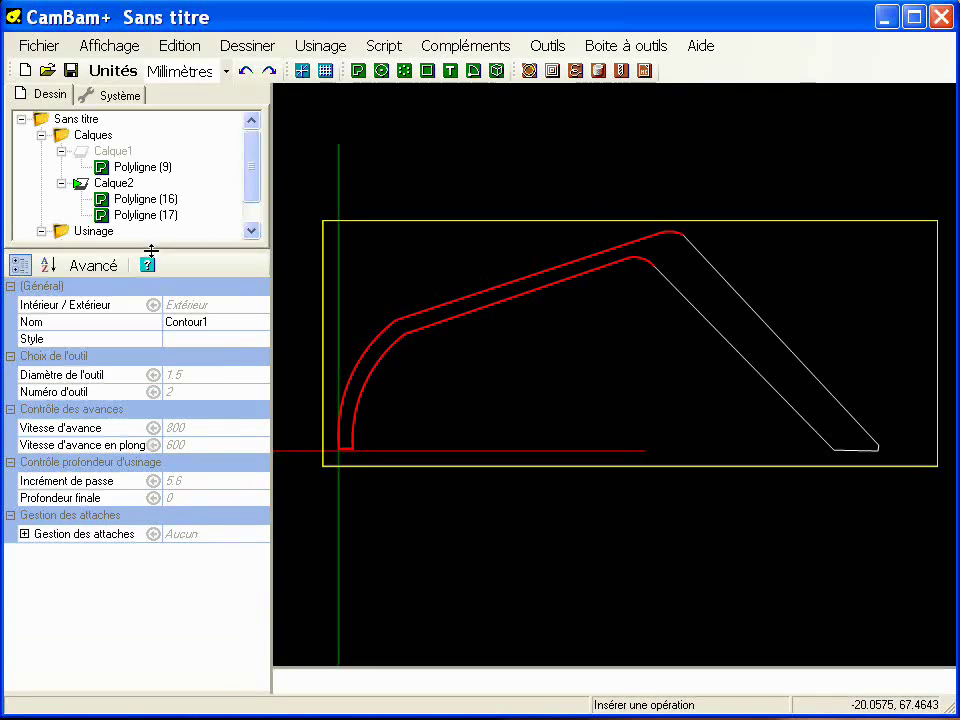
left_click(200, 383)
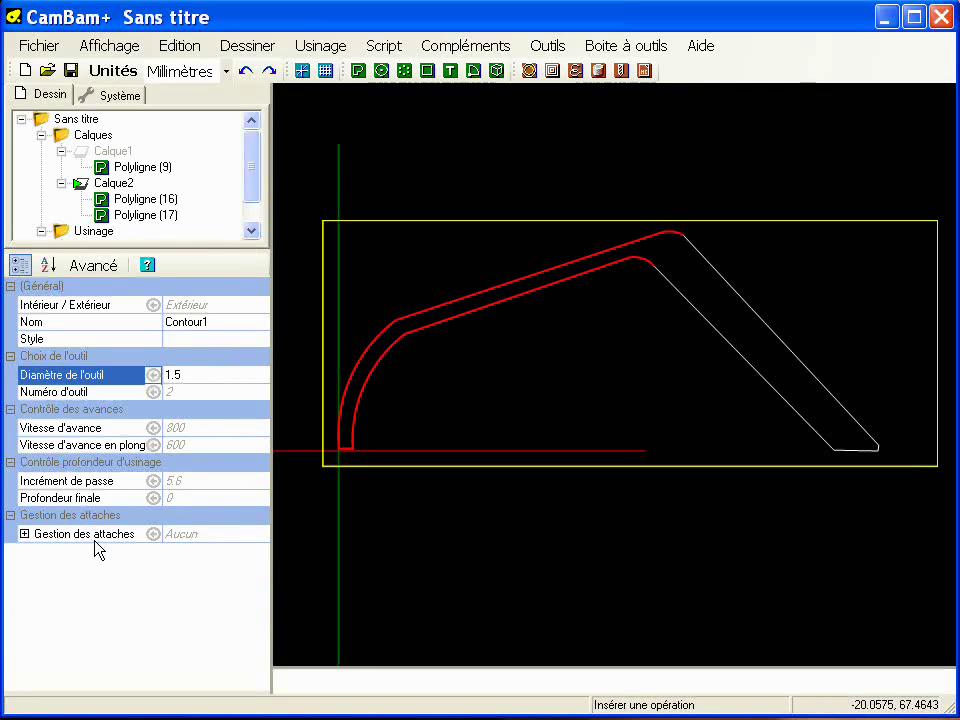
left_click(108, 264)
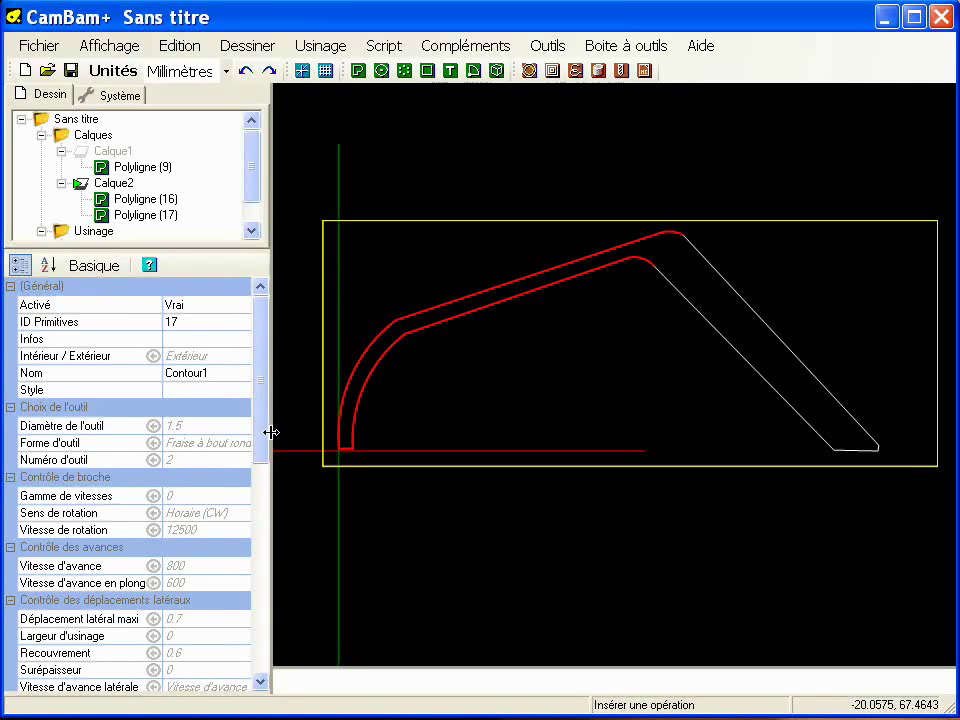
left_click_drag(261, 441, 258, 574)
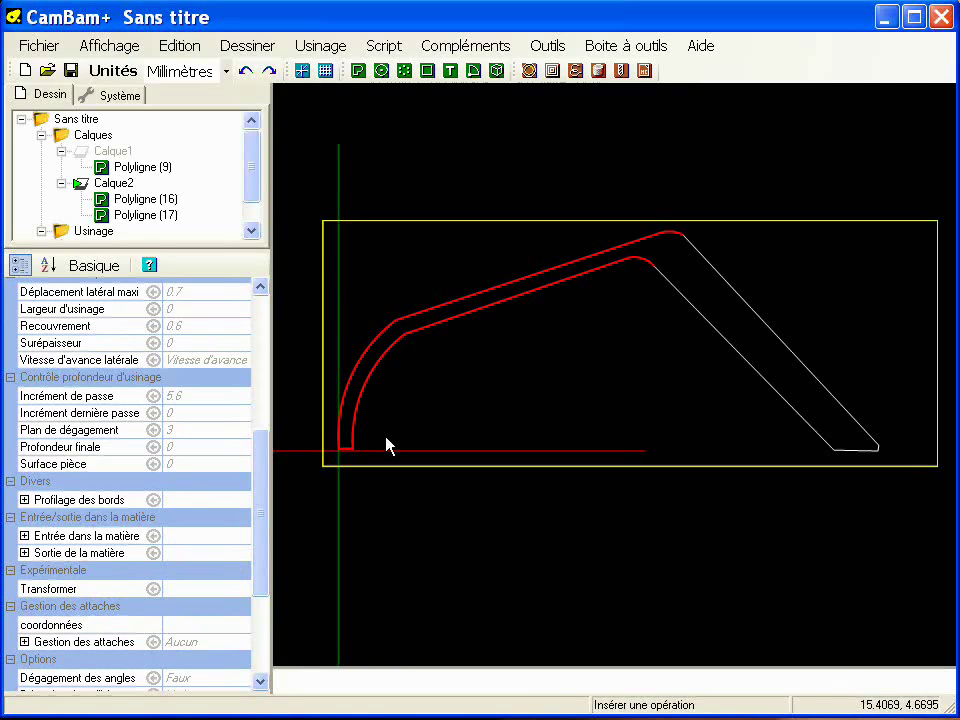
left_click(267, 345)
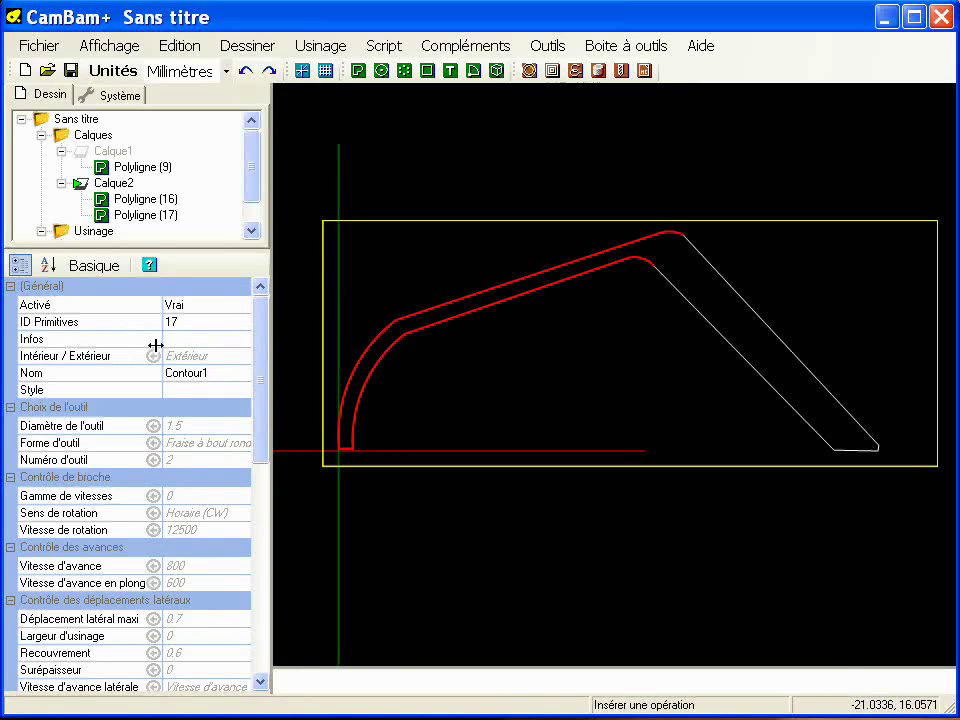
left_click(201, 428)
type("0")
key("Return")
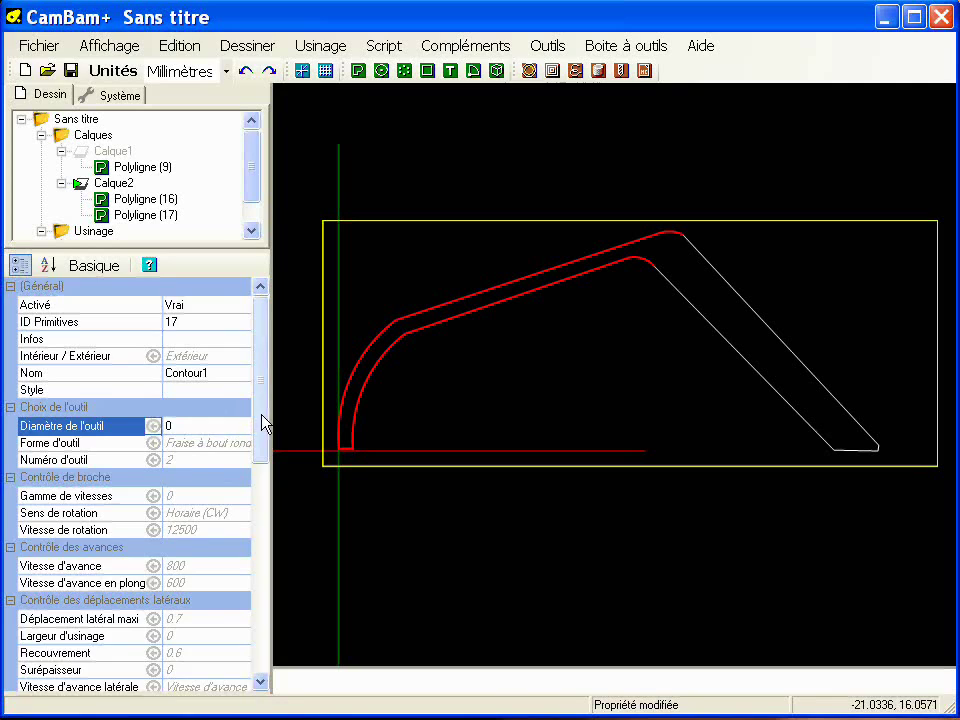
Examine the contour operation's tool shape, widening the property area to read the full setting
scroll(262, 424, "down", 2)
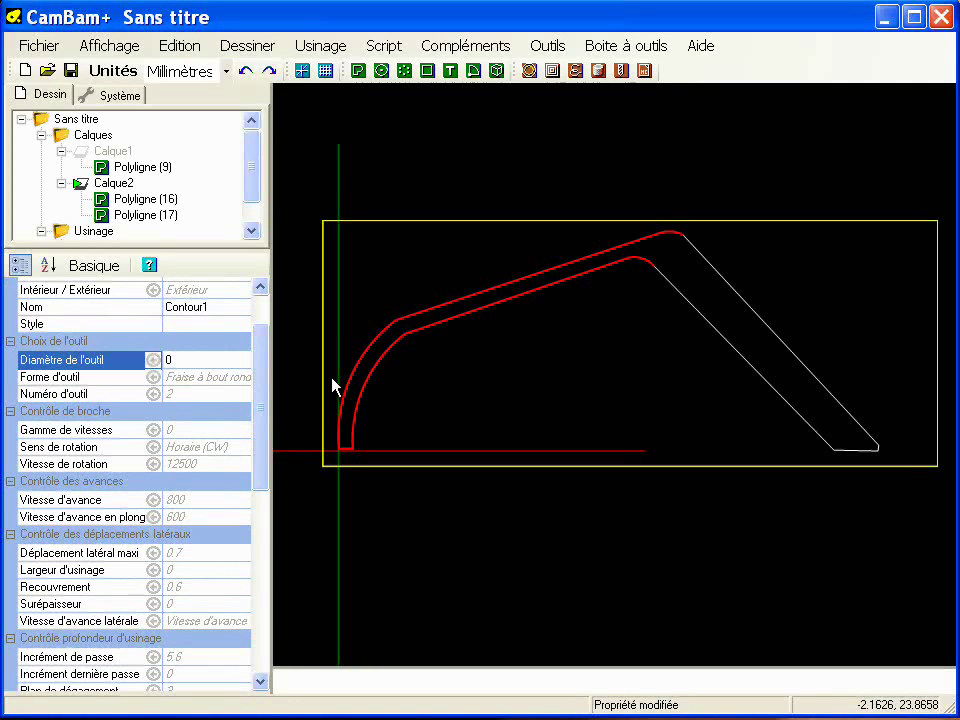
scroll(261, 350, "up", 2)
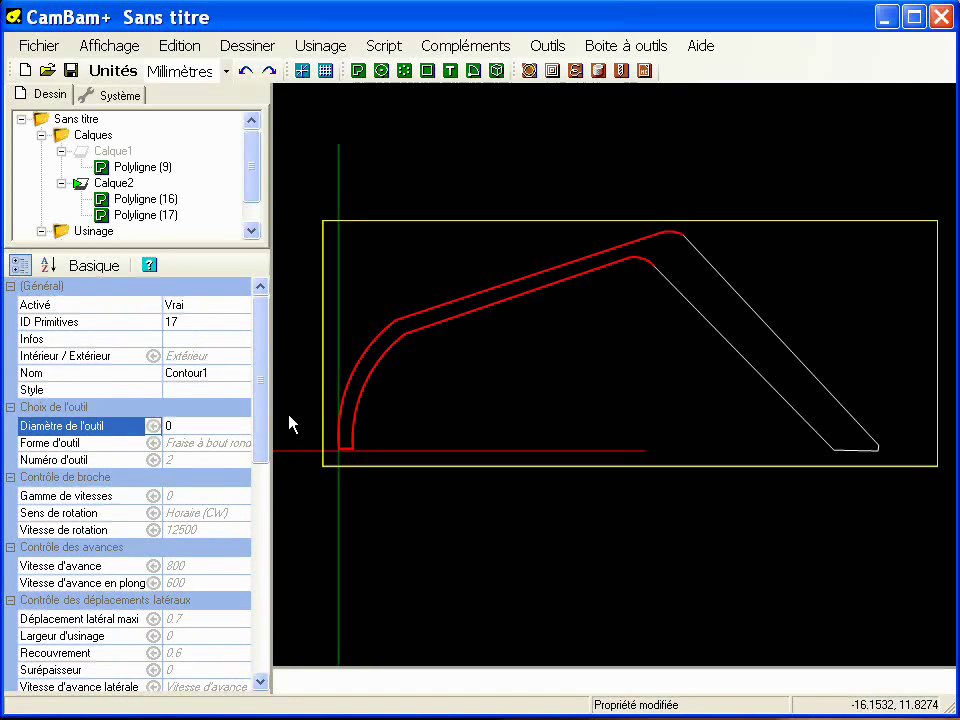
scroll(258, 430, "down", 2)
scroll(258, 430, "down", 1)
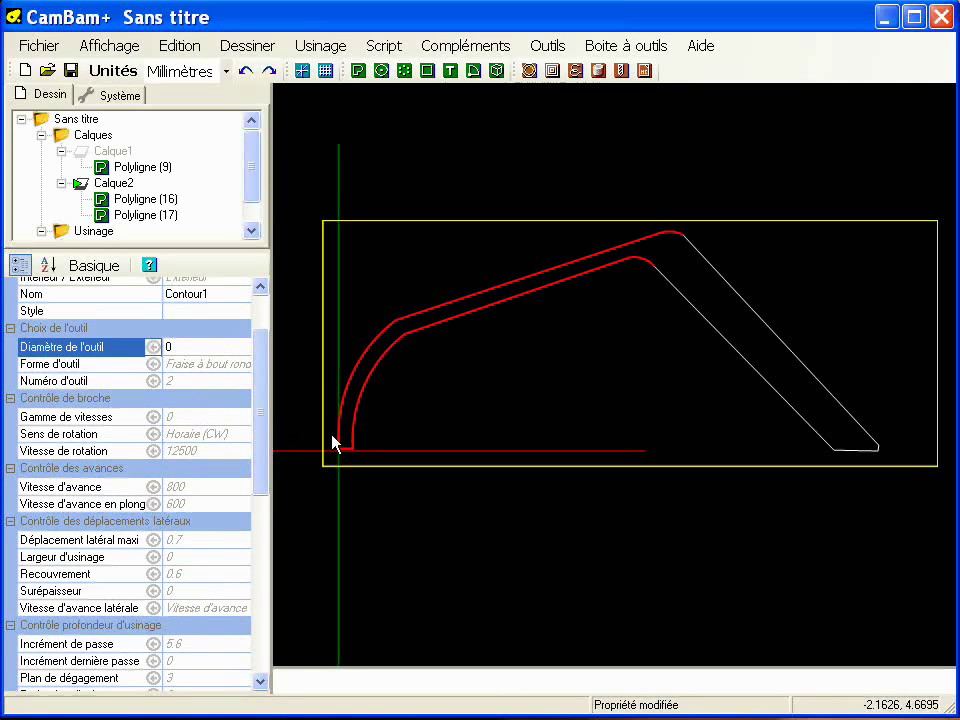
mouse_move(258, 375)
left_mouse_down()
mouse_move(261, 332)
mouse_move(261, 379)
left_mouse_up()
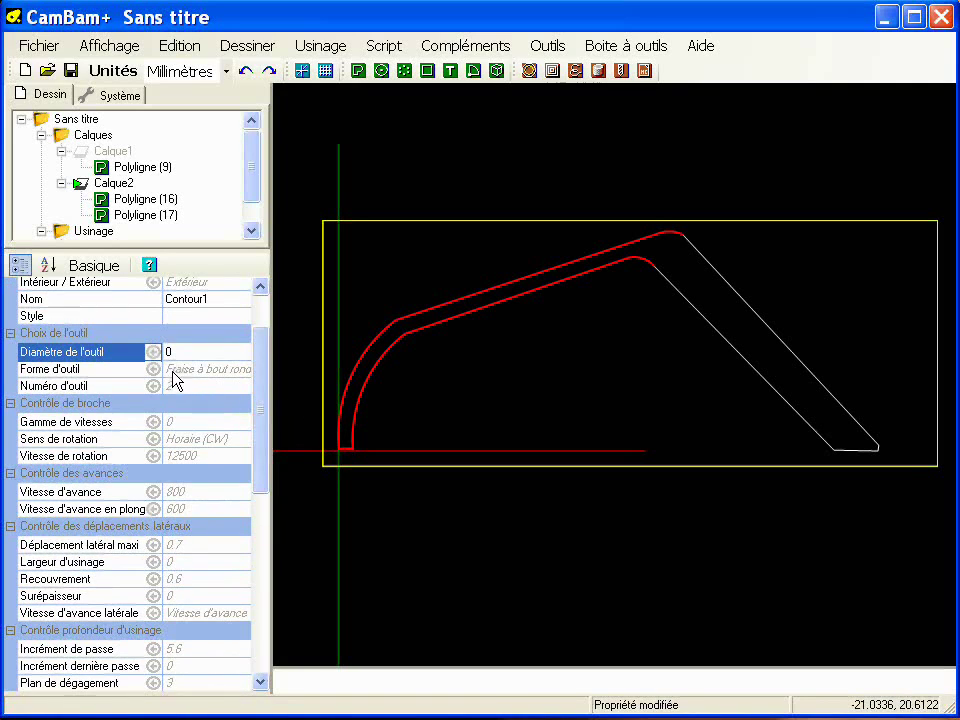
left_click(205, 370)
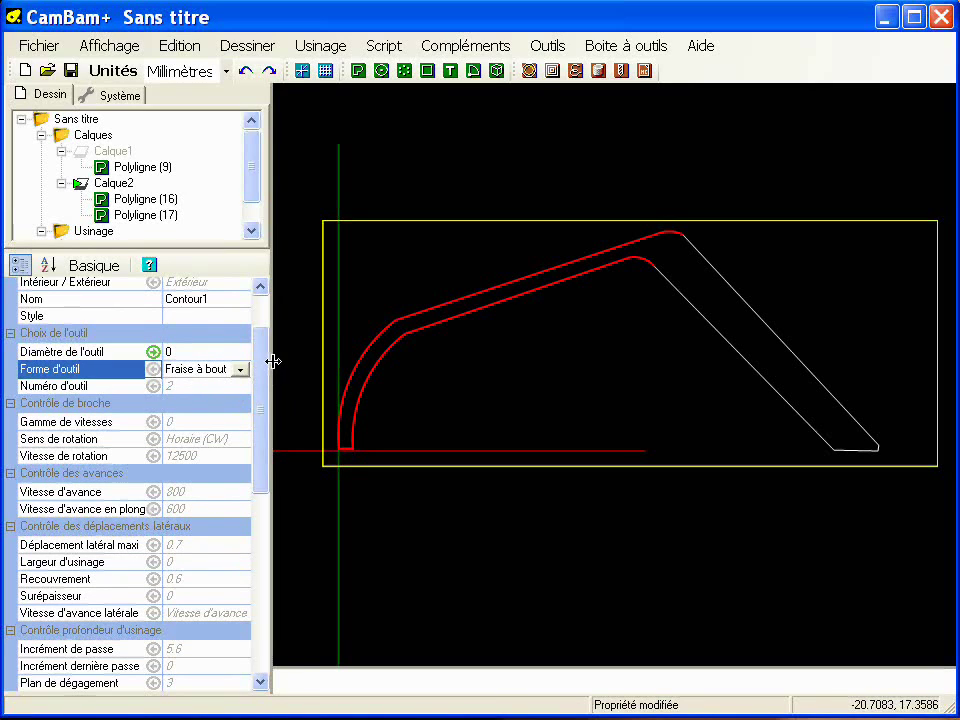
left_click_drag(273, 361, 300, 359)
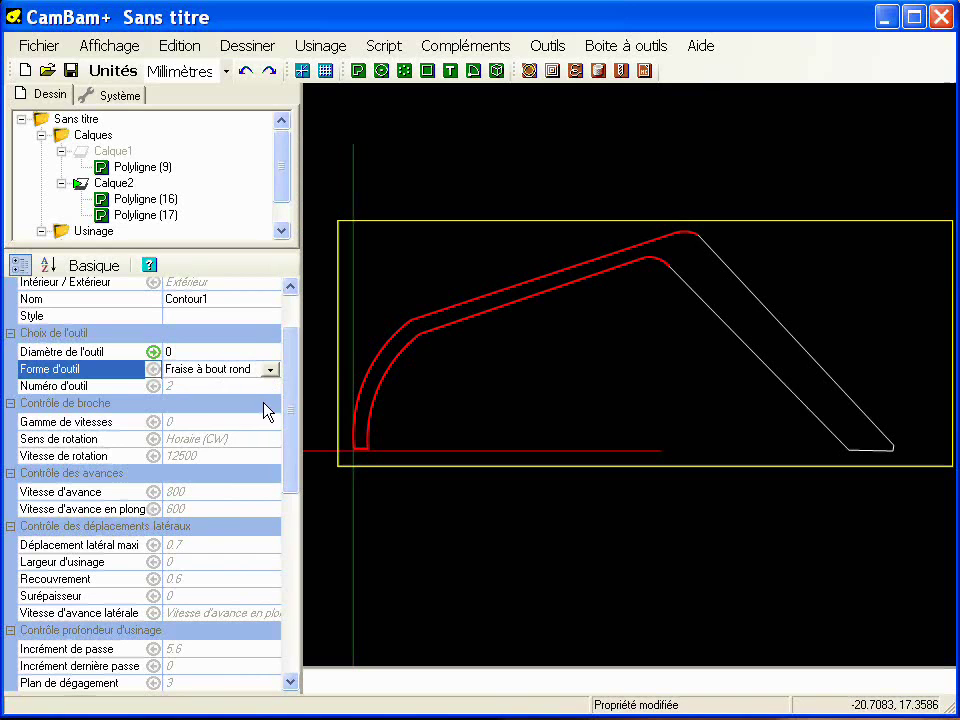
Set the contour operation's edge profiling (Profilage des bords) to Rayon convexe (rayon) with a value of 2
left_click_drag(293, 363, 295, 566)
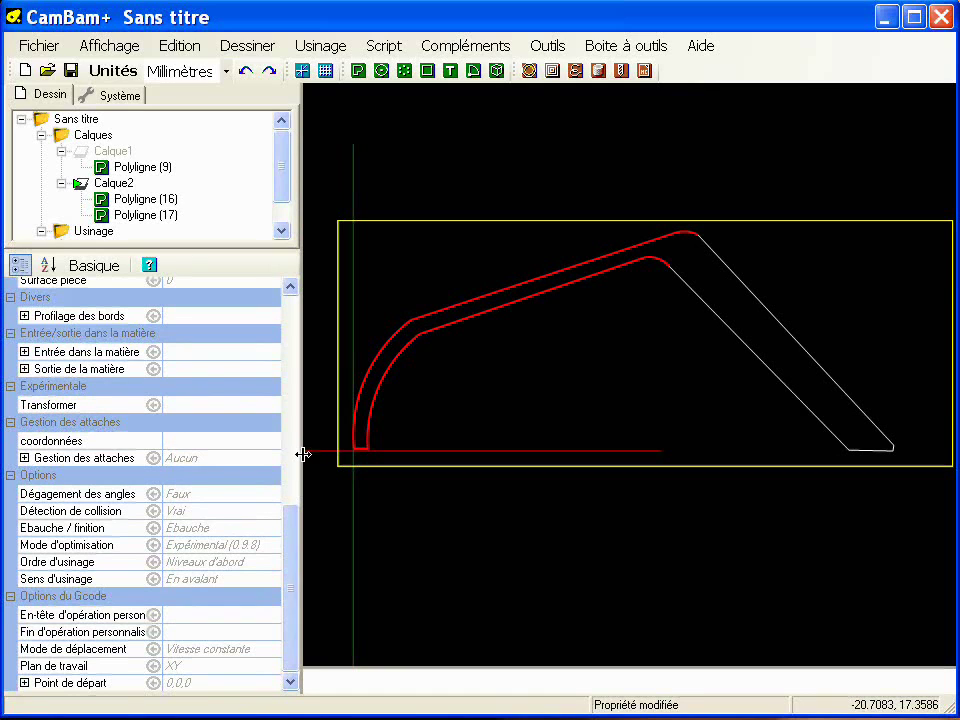
left_click(24, 315)
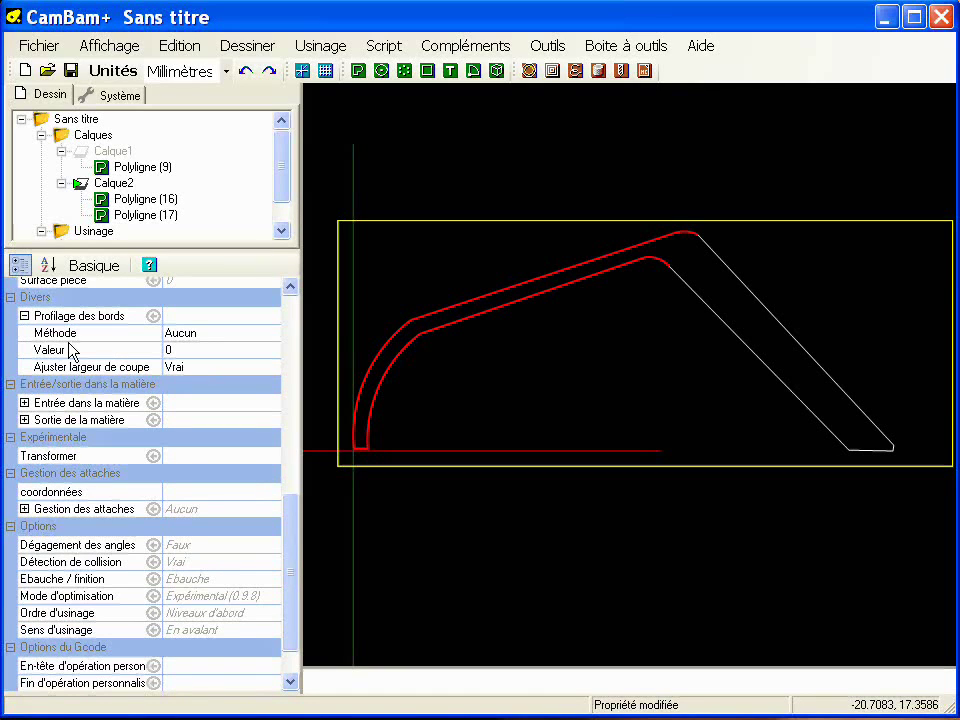
left_click(269, 333)
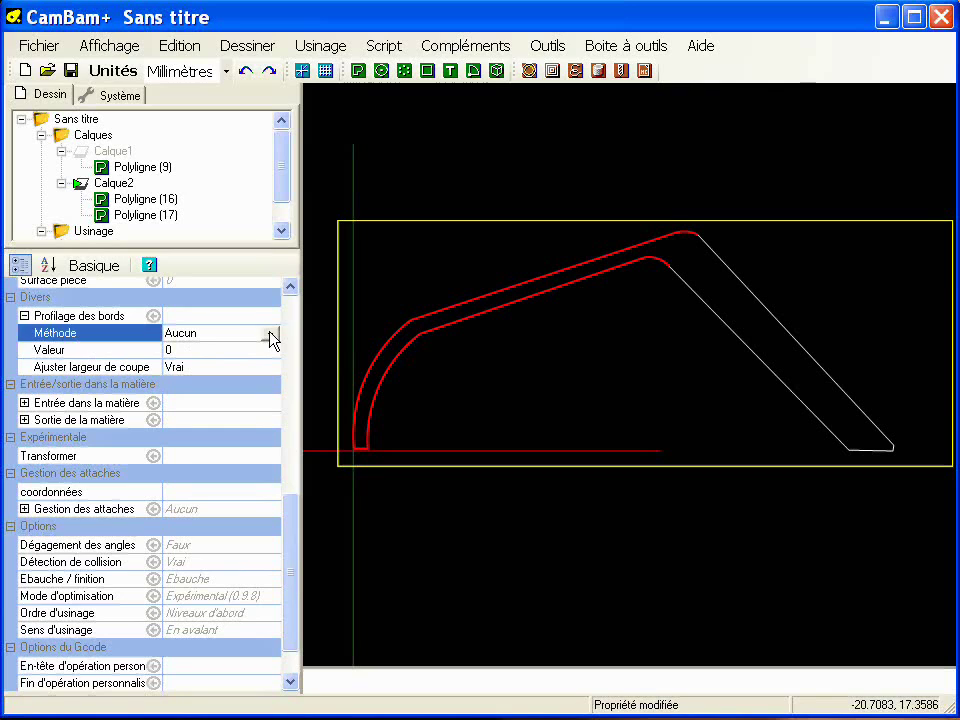
left_click(270, 336)
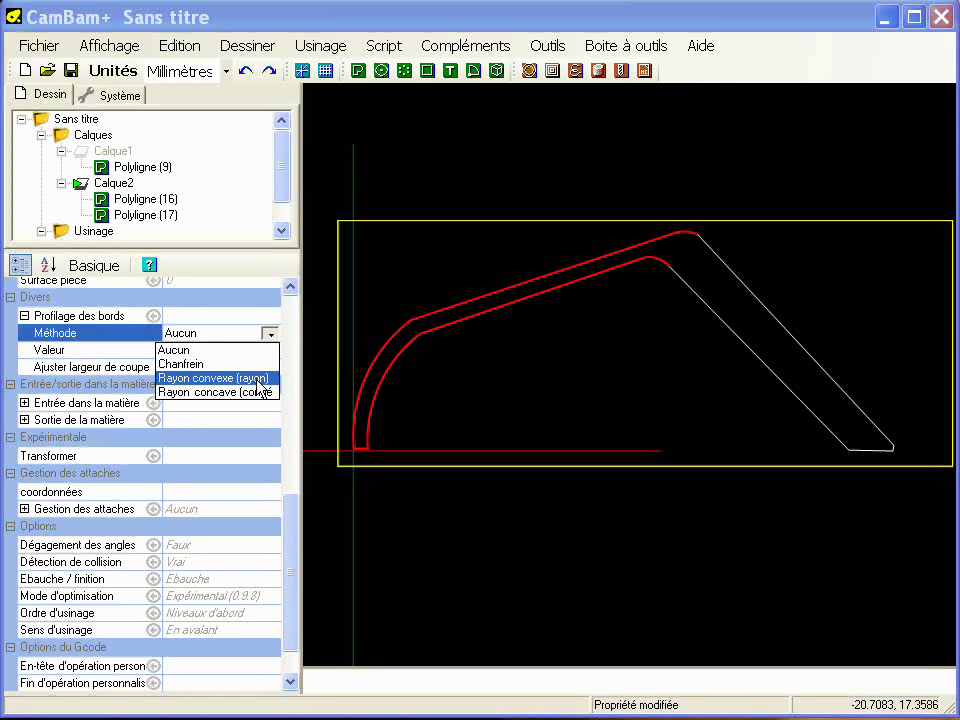
left_click(257, 379)
left_click(201, 351)
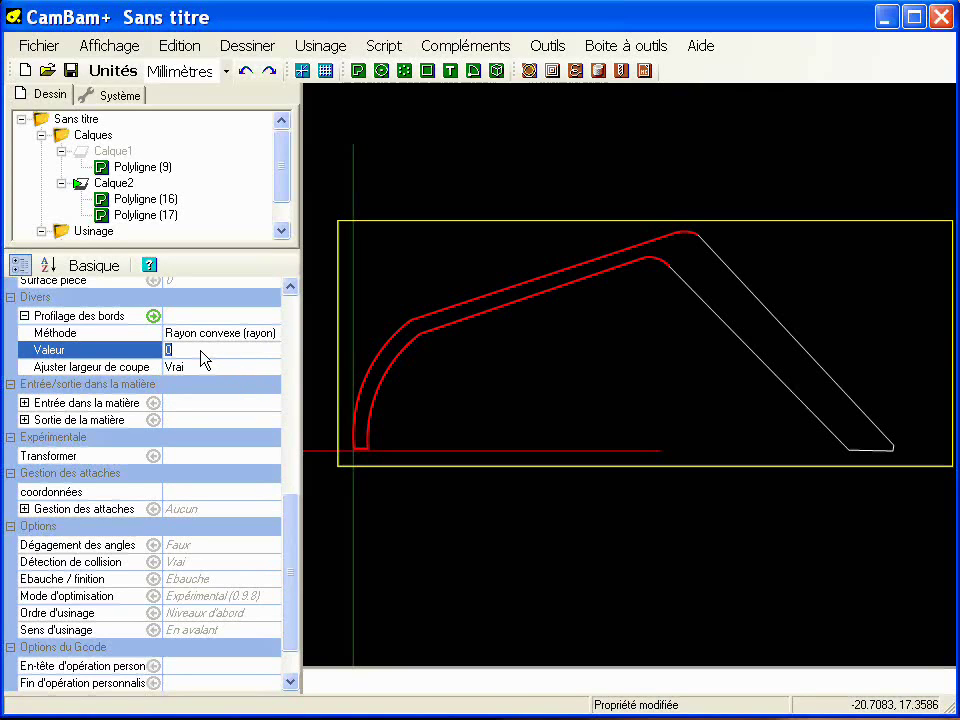
type("2")
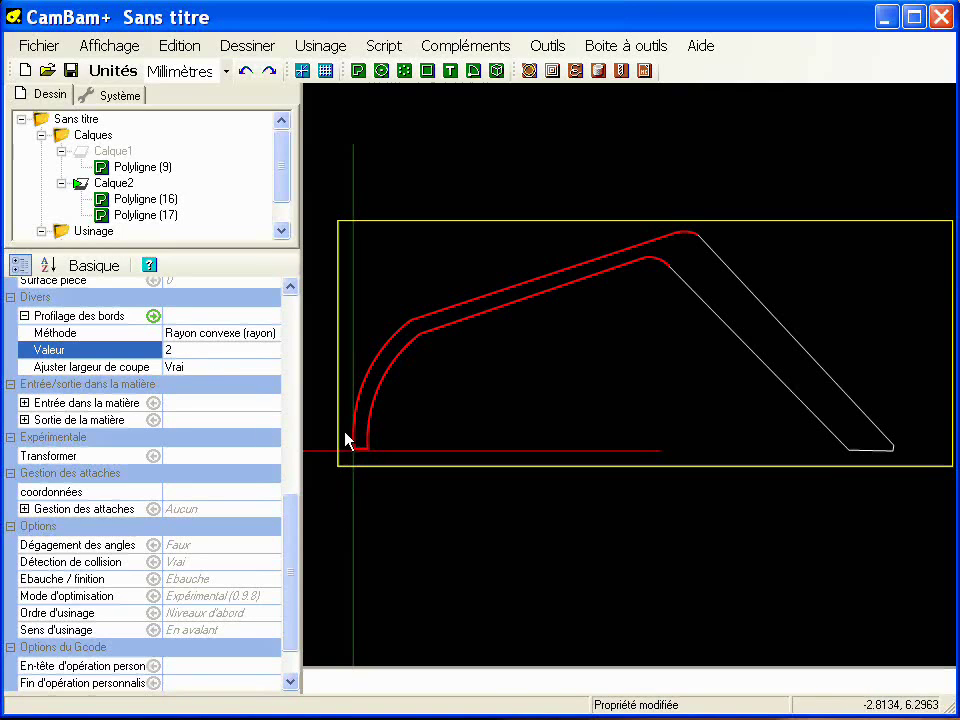
Set the contour operation's depth increment per pass to 0.2 and its final depth to -3
left_click(296, 347)
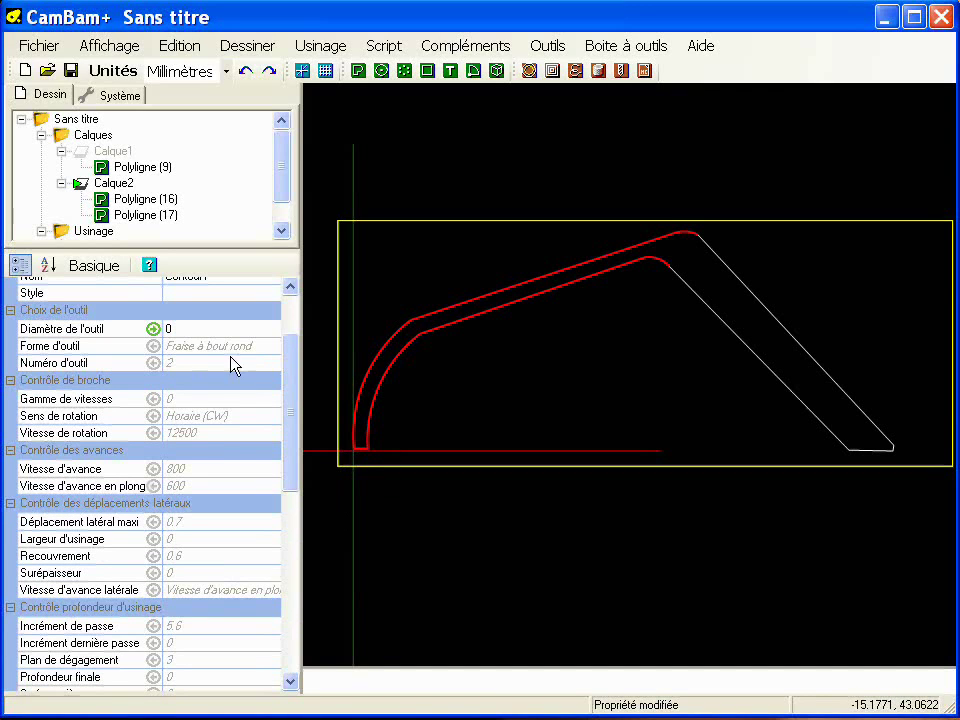
left_click_drag(292, 382, 298, 435)
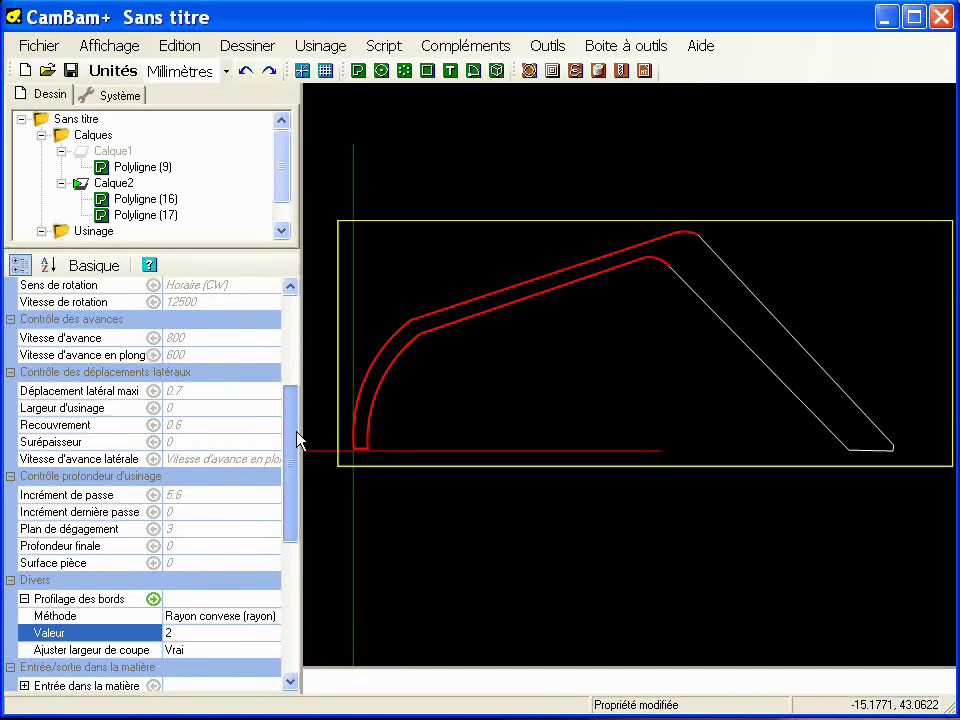
scroll(178, 452, "down", 2)
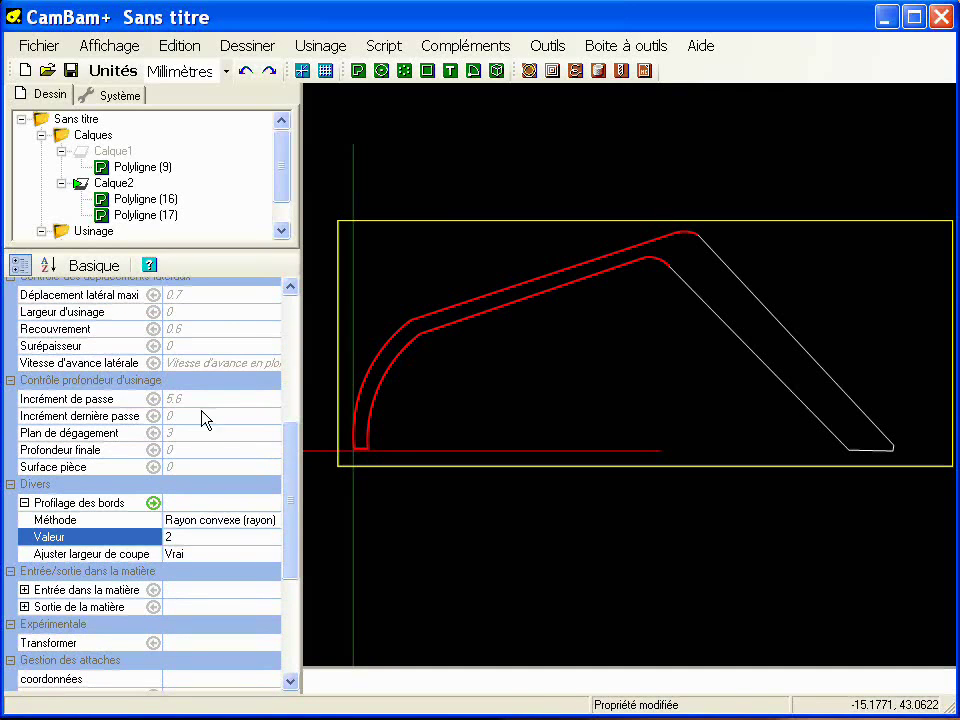
left_click(213, 399)
type("0.2")
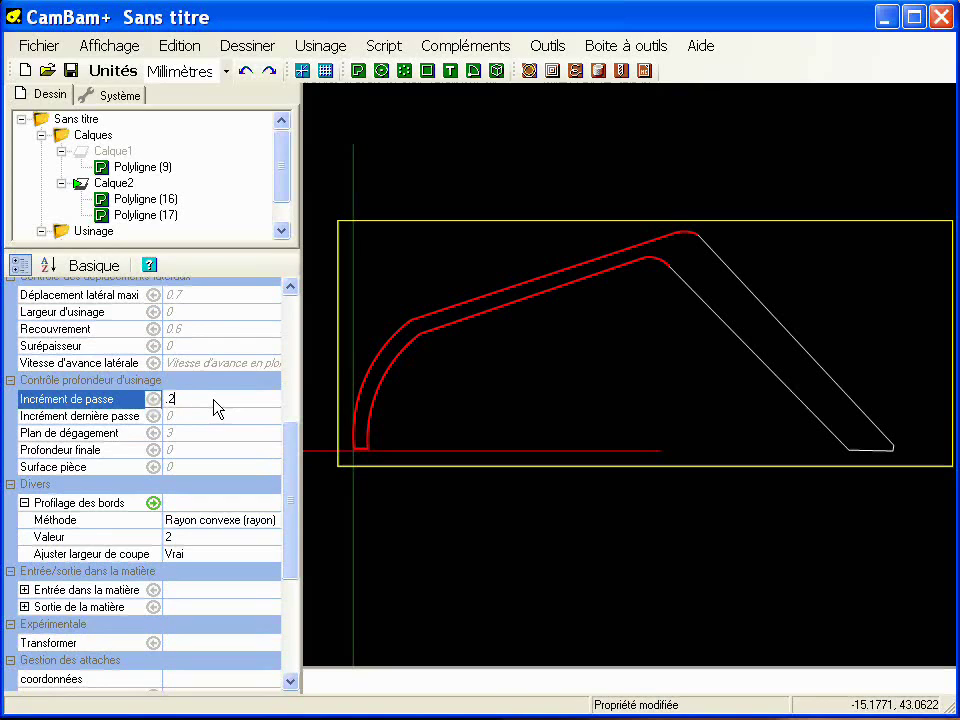
key("Return")
left_click(207, 451)
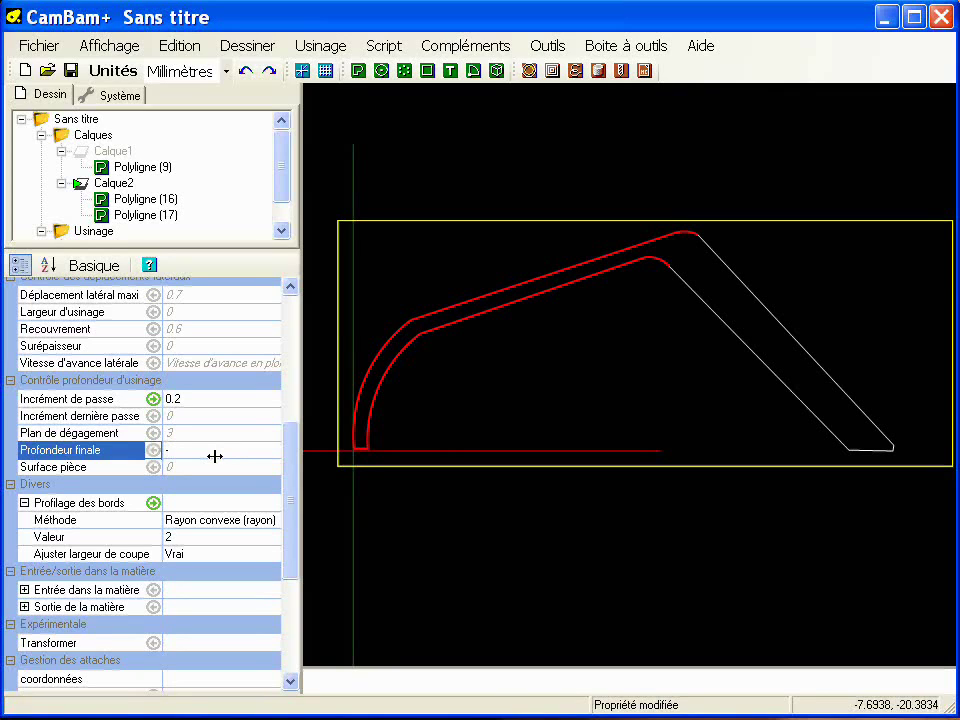
key("Return")
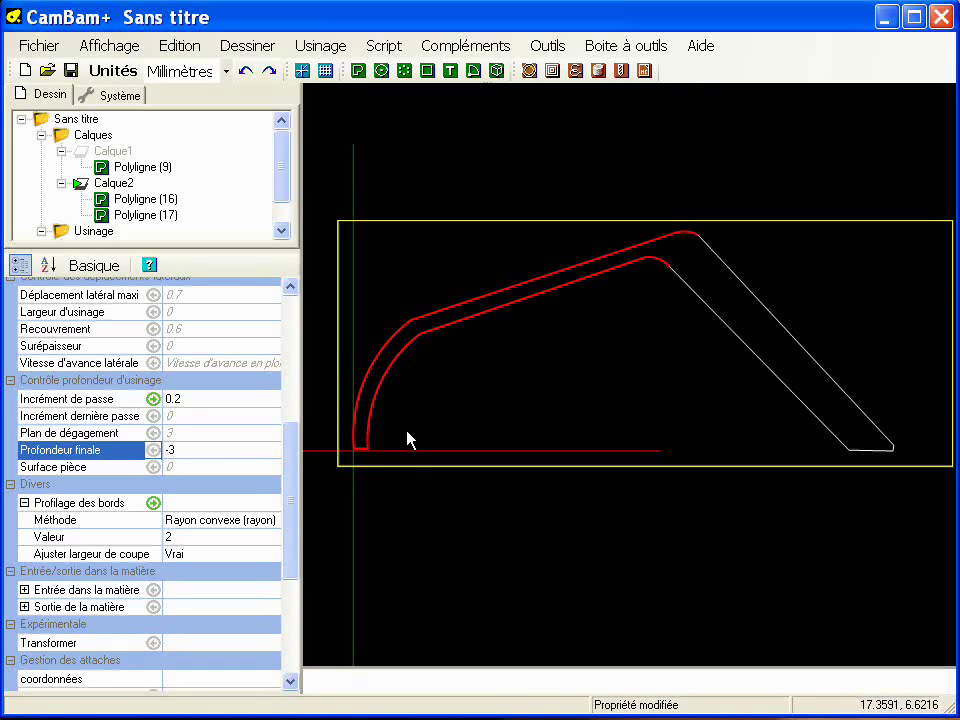
Generate the contour operation's toolpath and inspect the stacked passes around the curved leg in 3D
middle_click_drag(392, 456, 441, 412)
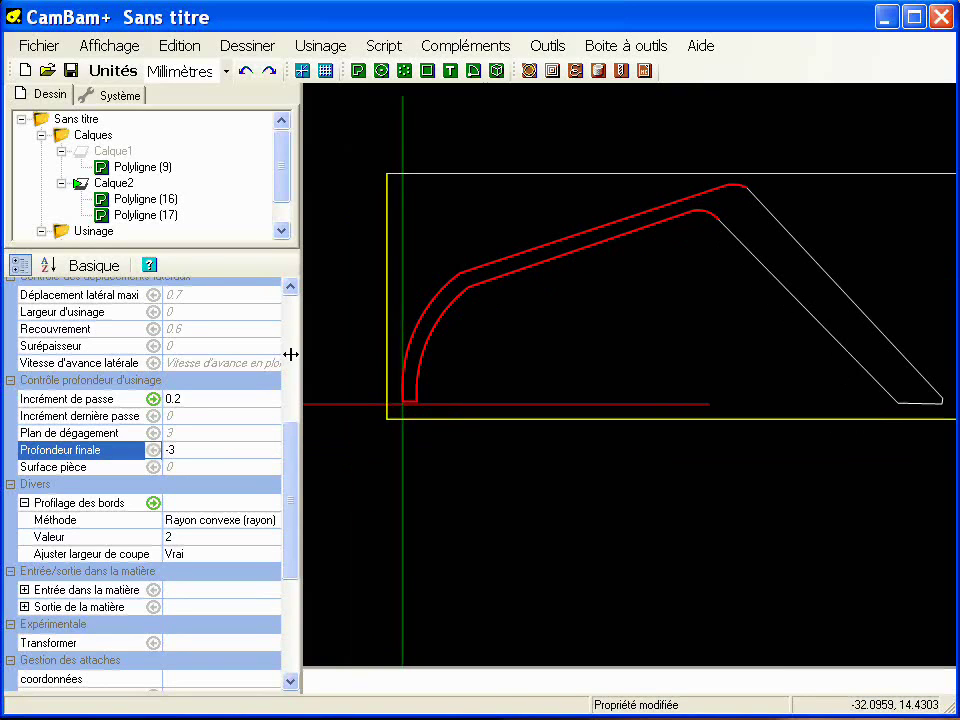
left_click(281, 220)
right_click(133, 232)
left_click(174, 242)
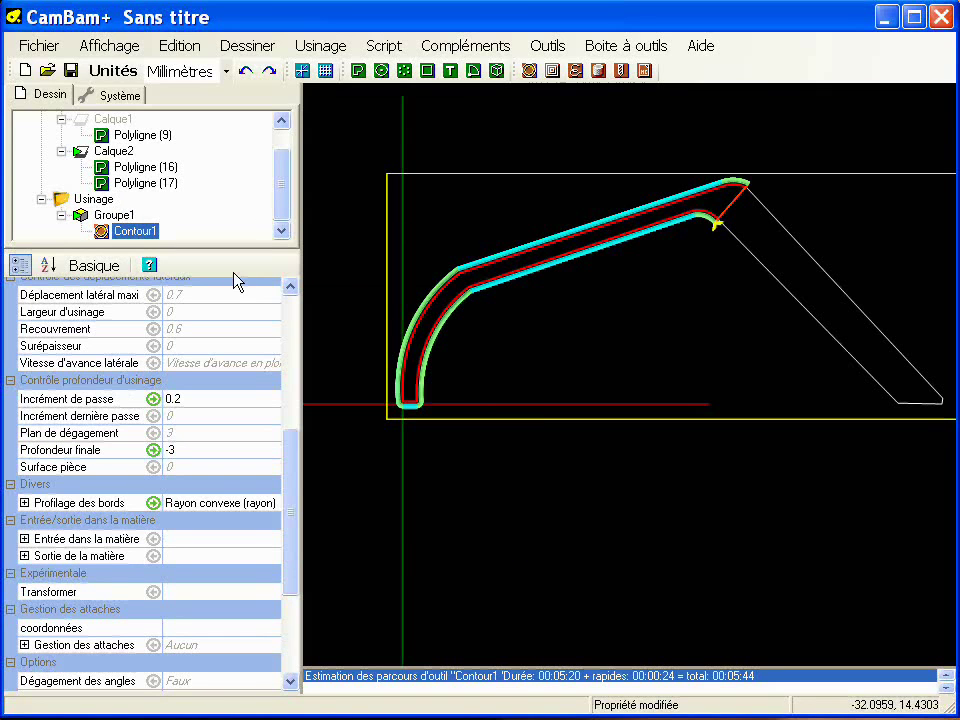
left_click_drag(468, 400, 447, 282, "alt")
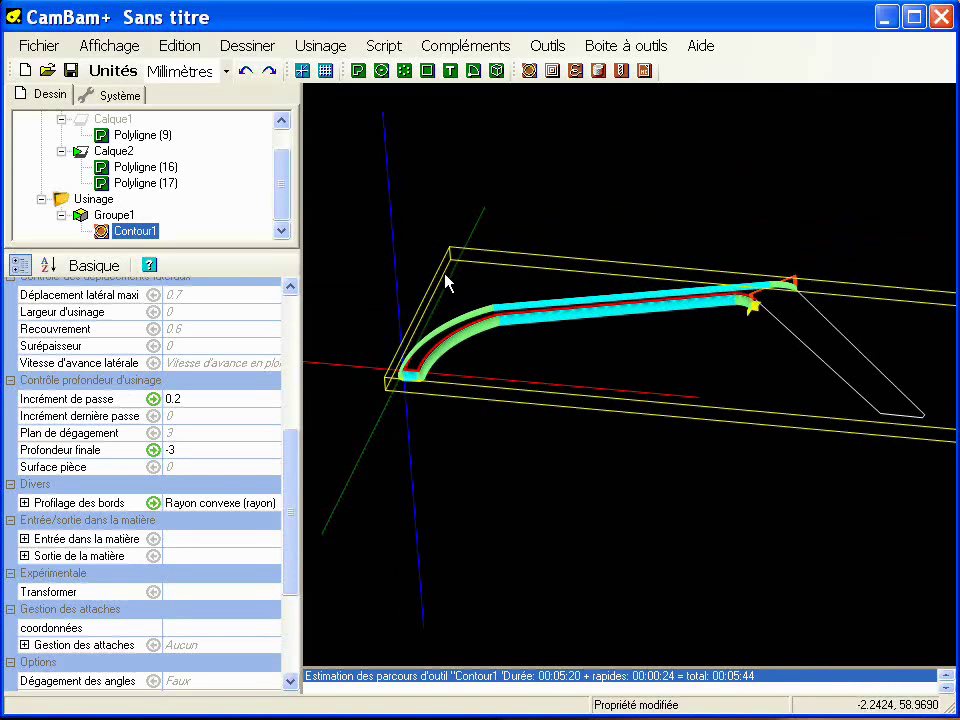
scroll(521, 332, "up", 5)
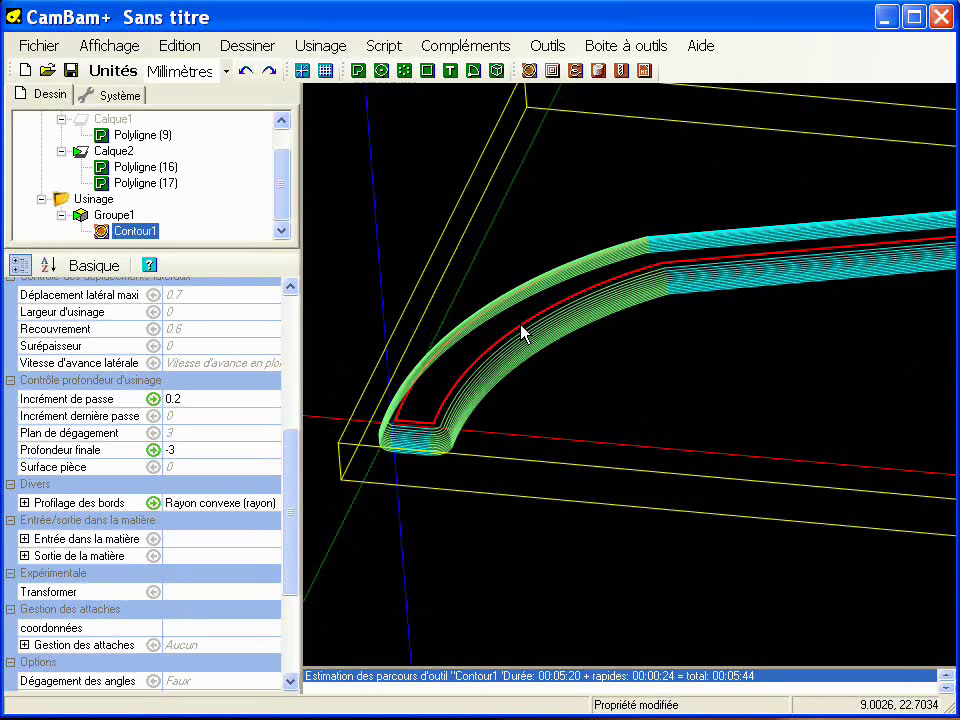
left_click_drag(492, 370, 527, 357, "alt")
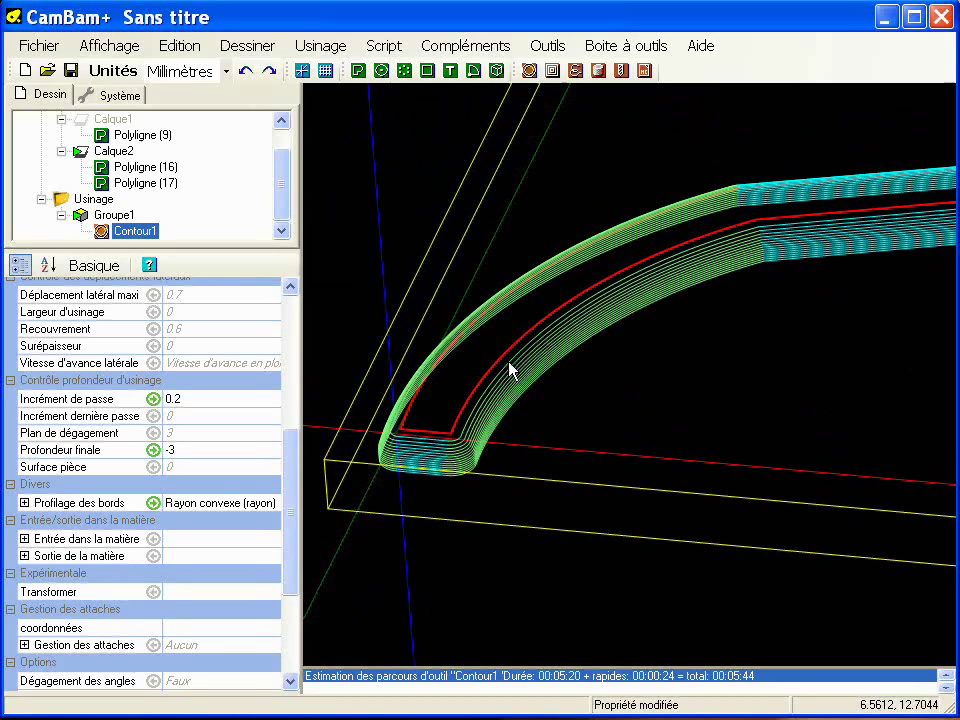
left_click_drag(510, 371, 519, 357, "alt")
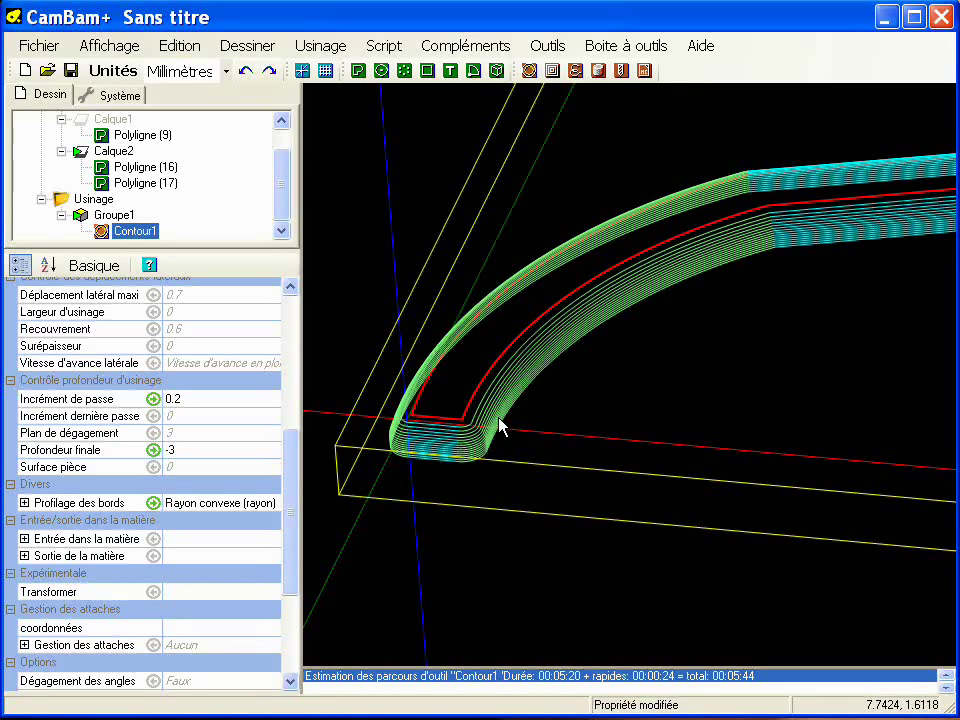
left_click_drag(500, 425, 529, 426, "alt")
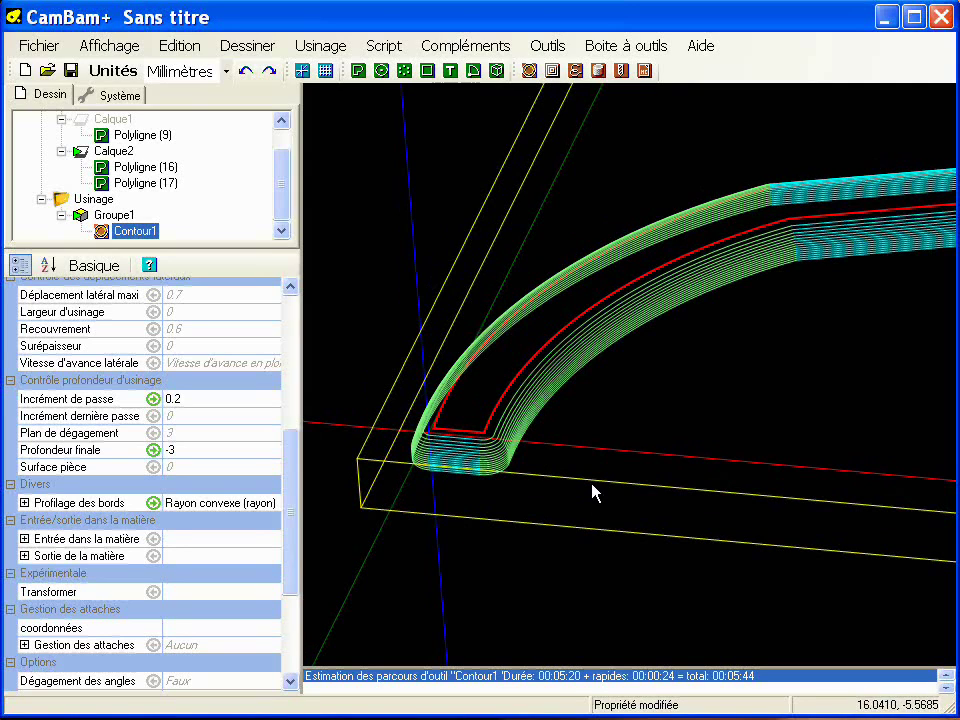
Switch to the CamBam help in Firefox and find the Rayon convexe examples on the Profilage des bords page
left_click(590, 490)
left_click(490, 425)
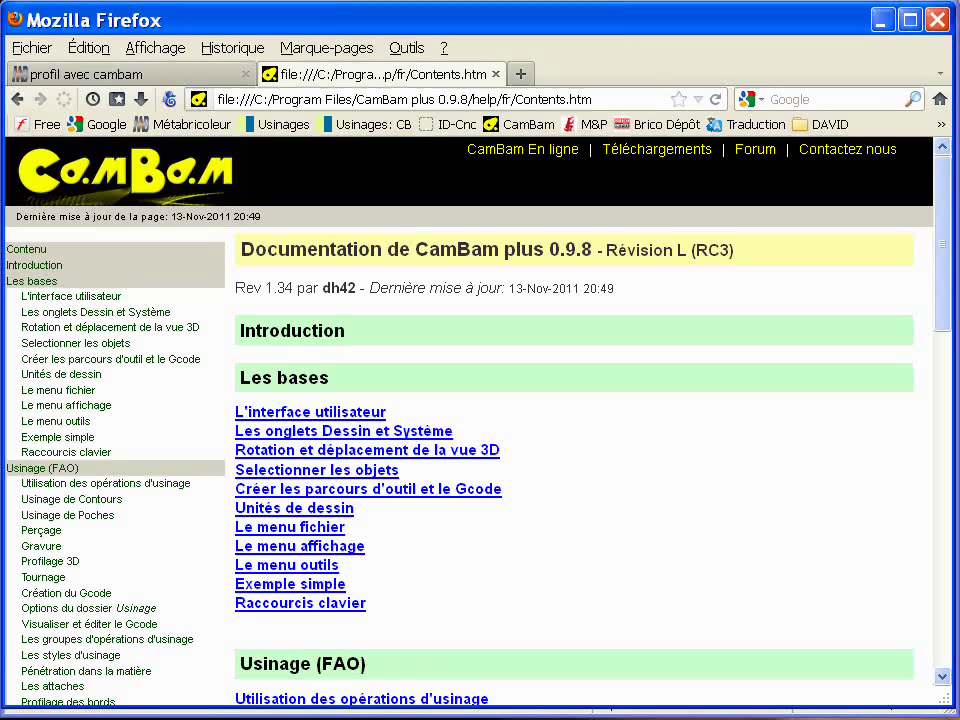
scroll(407, 553, "down", 8)
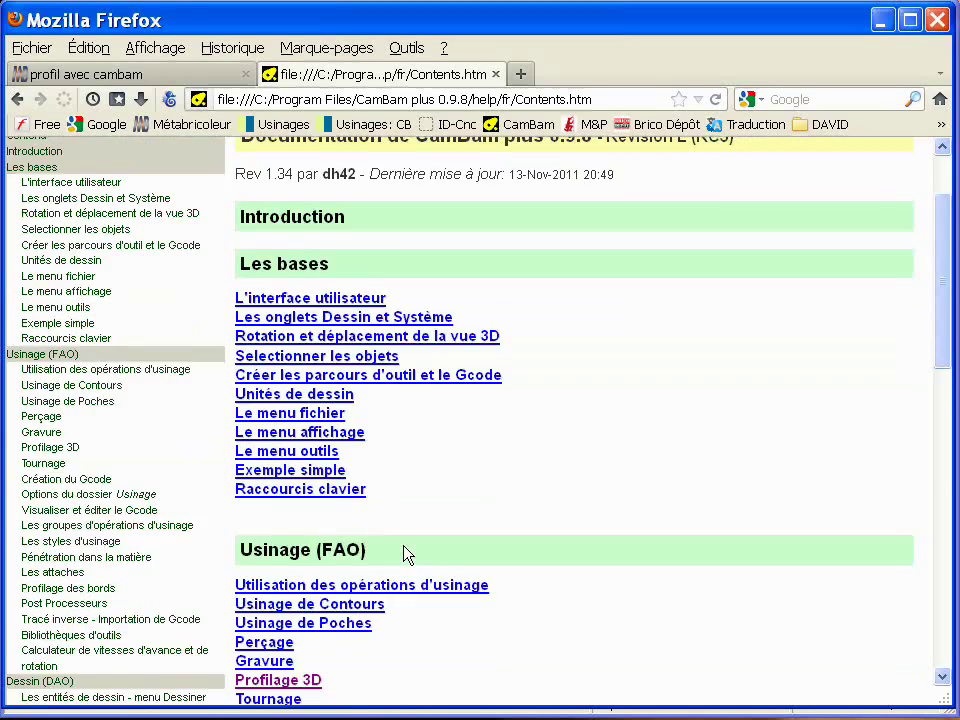
scroll(274, 494, "down", 2)
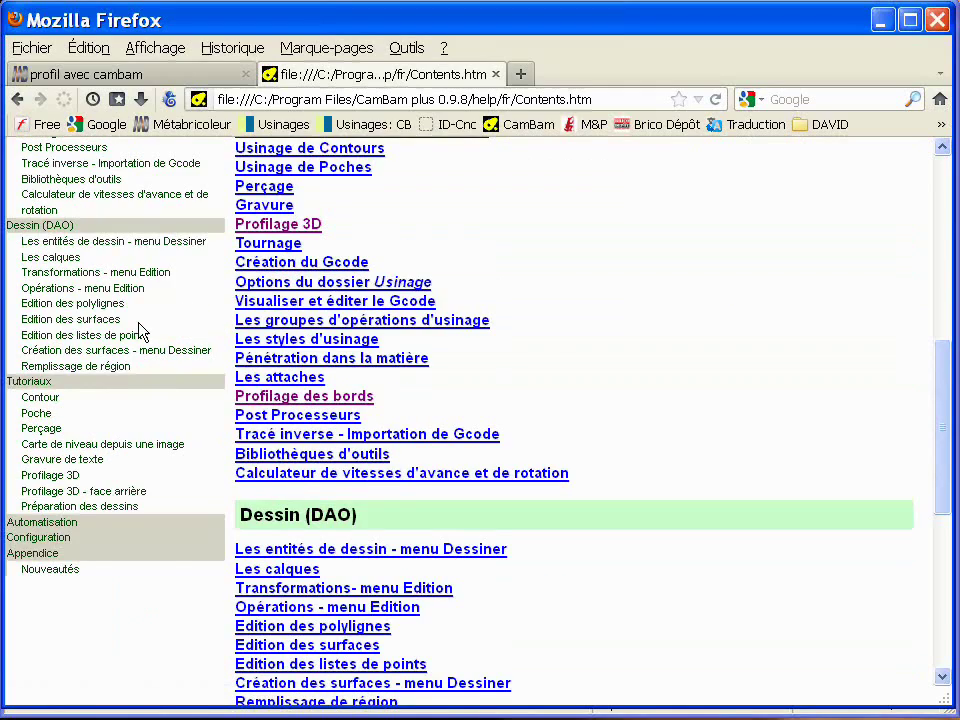
scroll(141, 329, "up", 2)
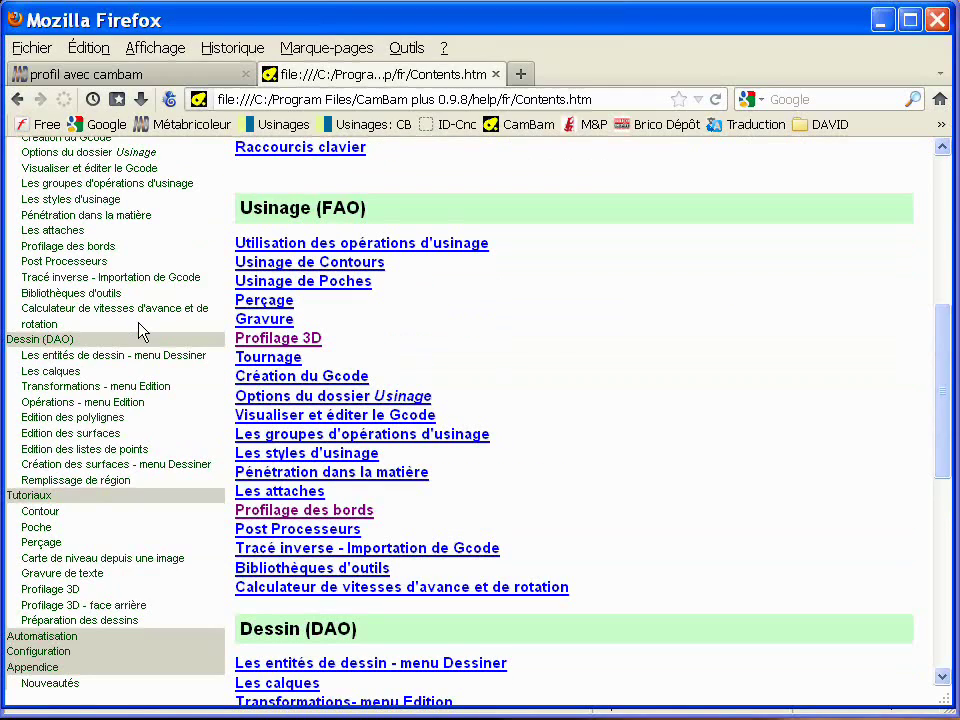
left_click(92, 247)
scroll(390, 364, "down", 14)
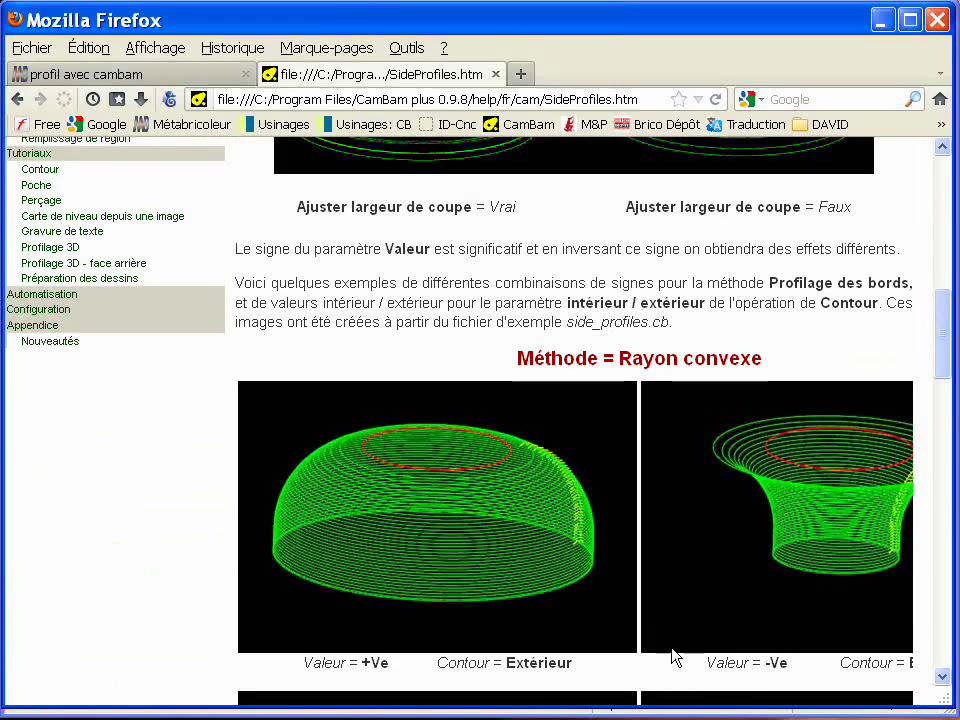
Compare the Rayon convexe examples for positive and negative values with Extérieur and Intérieur contours, enlarging the window to read the full captions
scroll(672, 655, "down", 4)
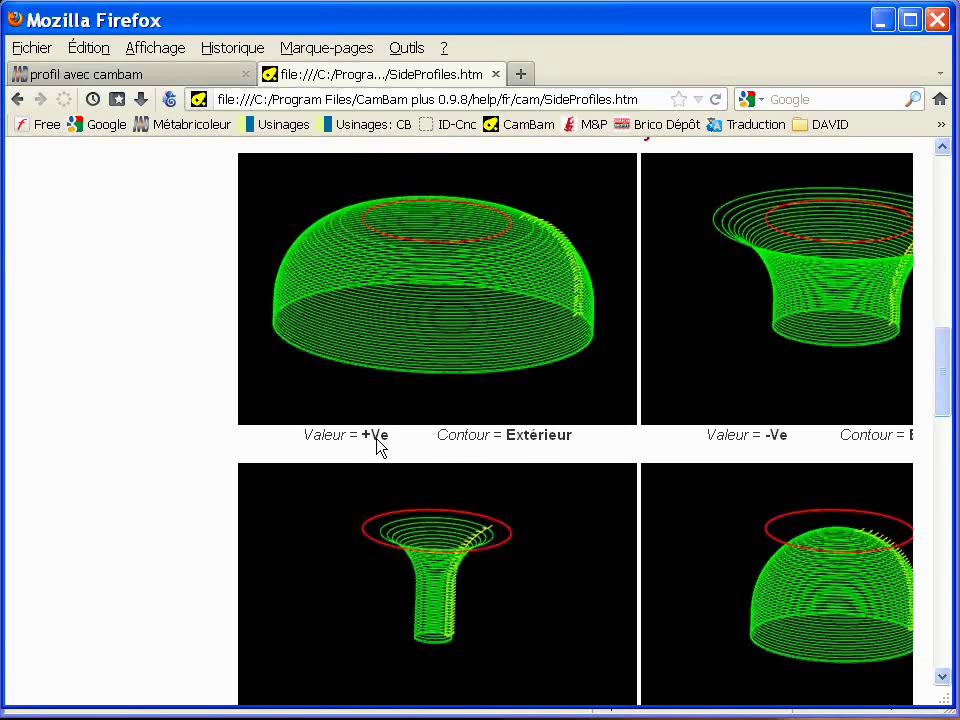
left_click_drag(947, 356, 947, 402)
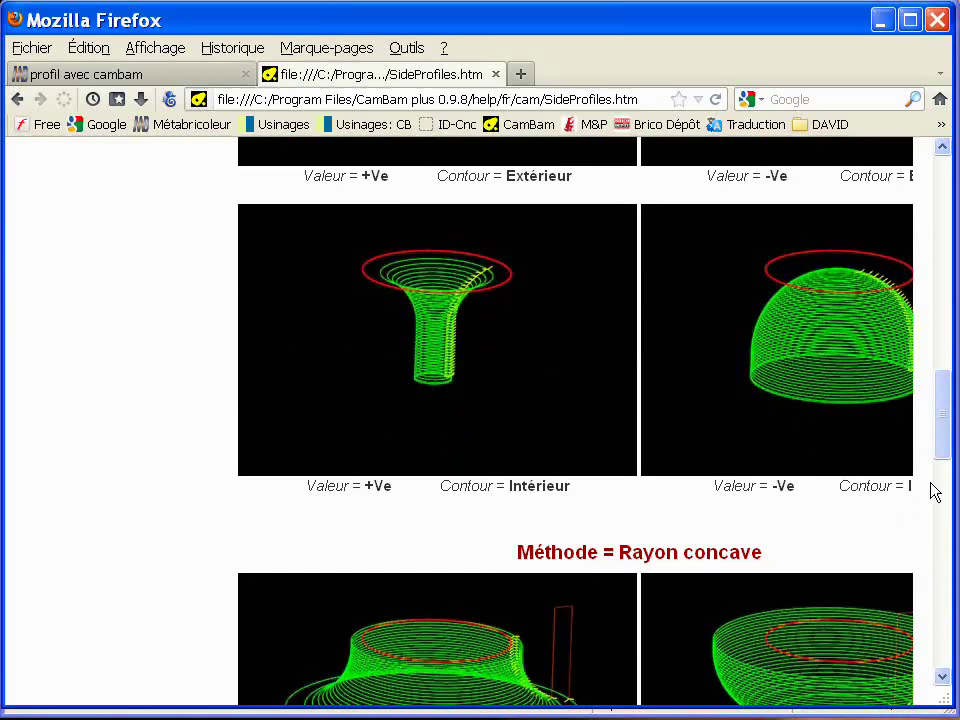
middle_click(899, 499)
left_click_drag(950, 535, 959, 540)
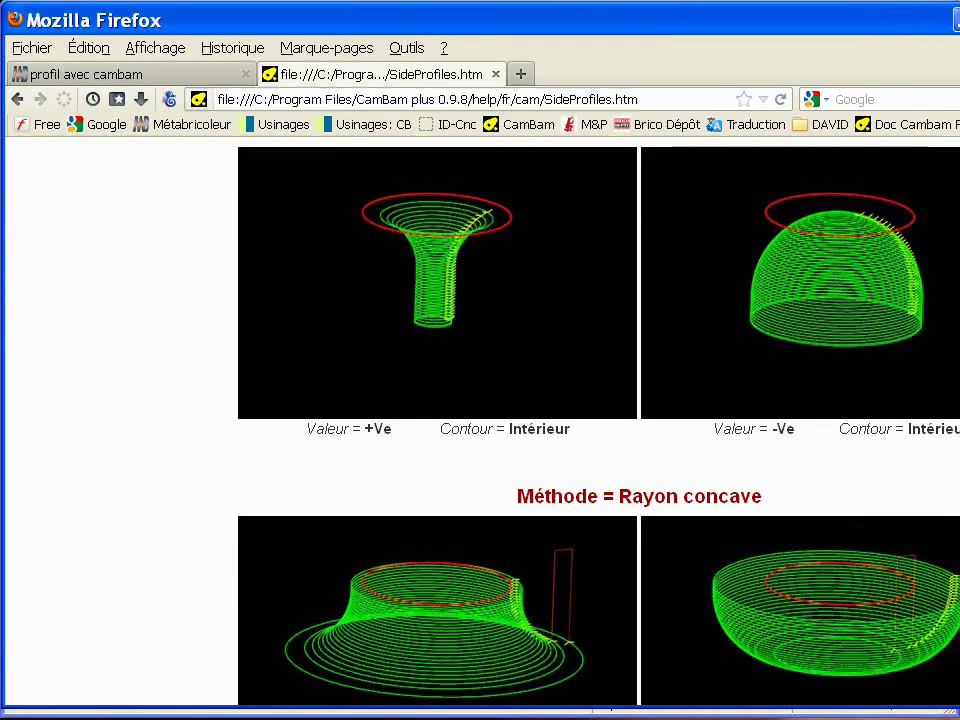
left_click_drag(683, 10, 578, 20)
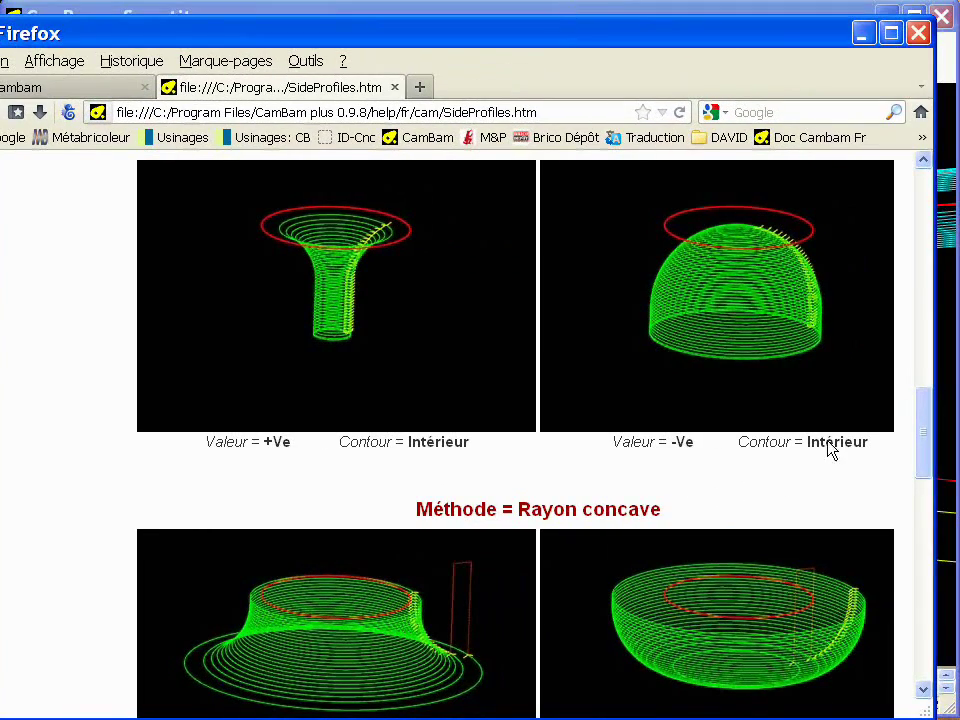
Switch back to CamBam and set the contour operation's Intérieur / Extérieur option to Intérieur
left_click(672, 14)
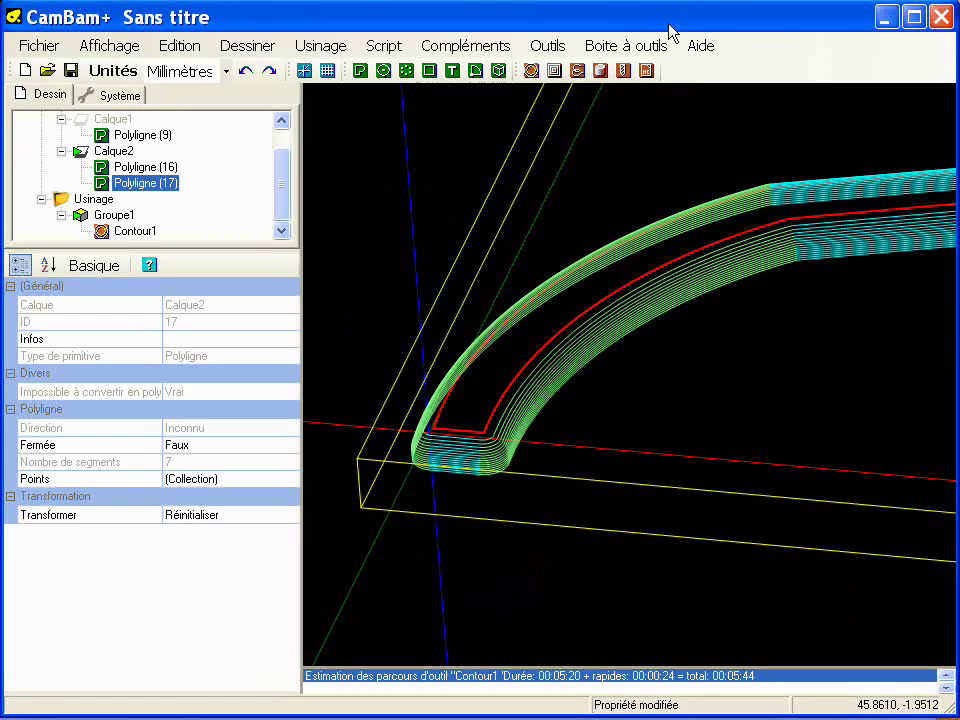
left_click(130, 234)
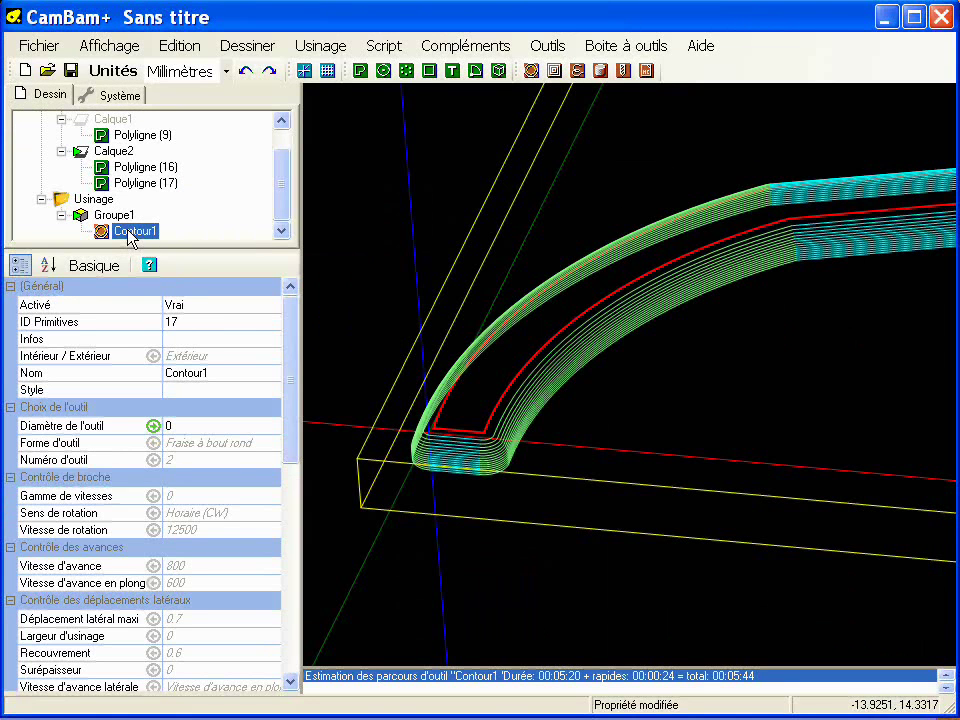
scroll(292, 372, "down", 1)
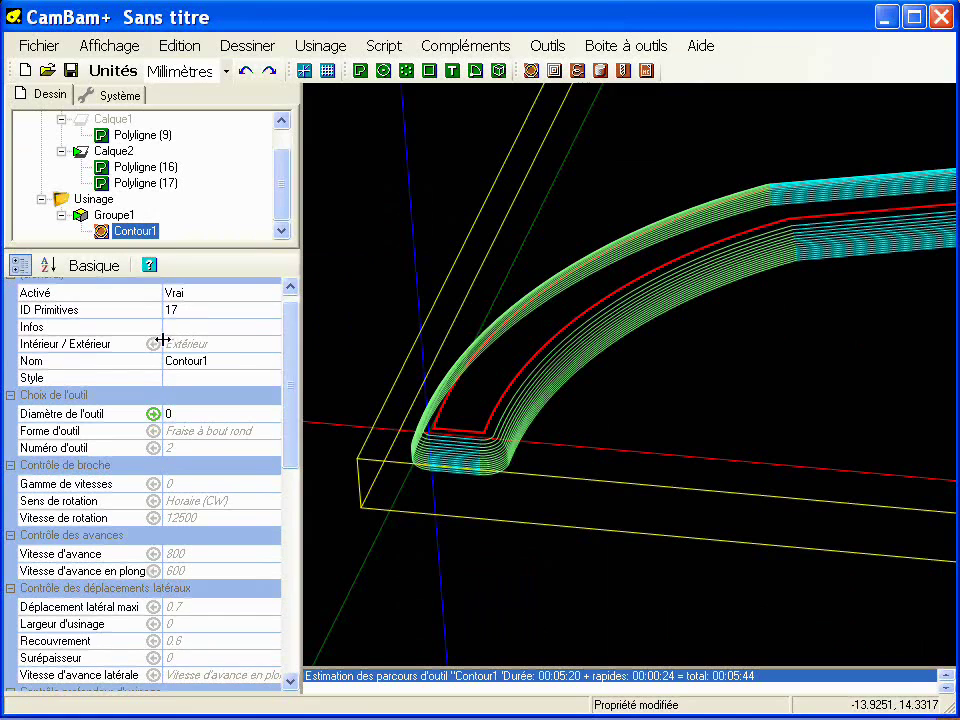
left_click(255, 344)
left_click(270, 345)
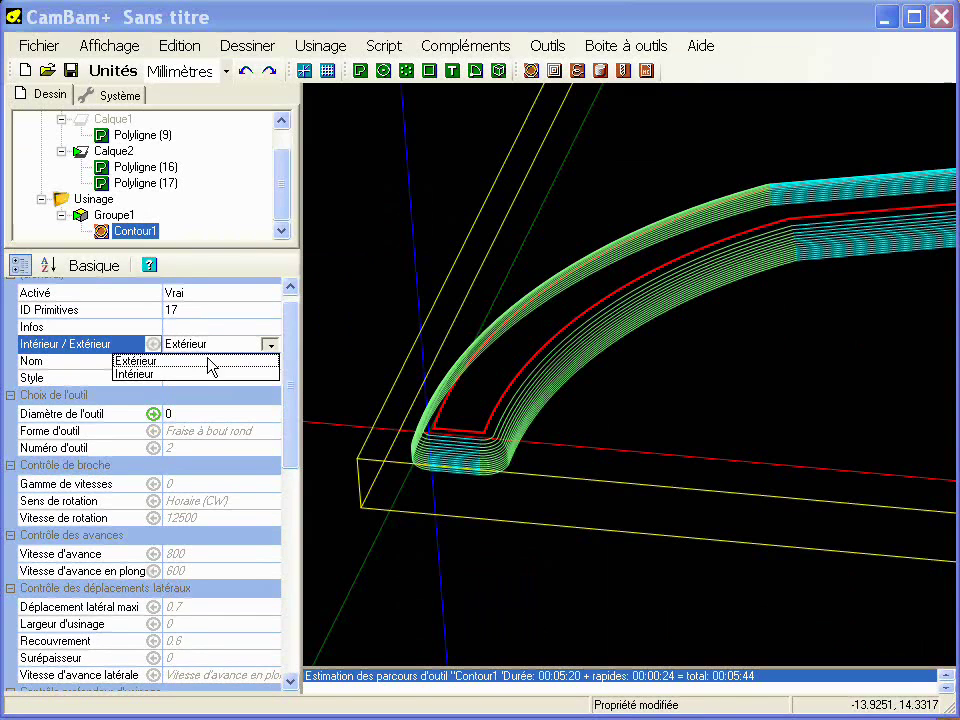
left_click(163, 374)
Set the value of the contour operation's edge profiling (Profilage des bords) to -2
left_click_drag(291, 409, 297, 565)
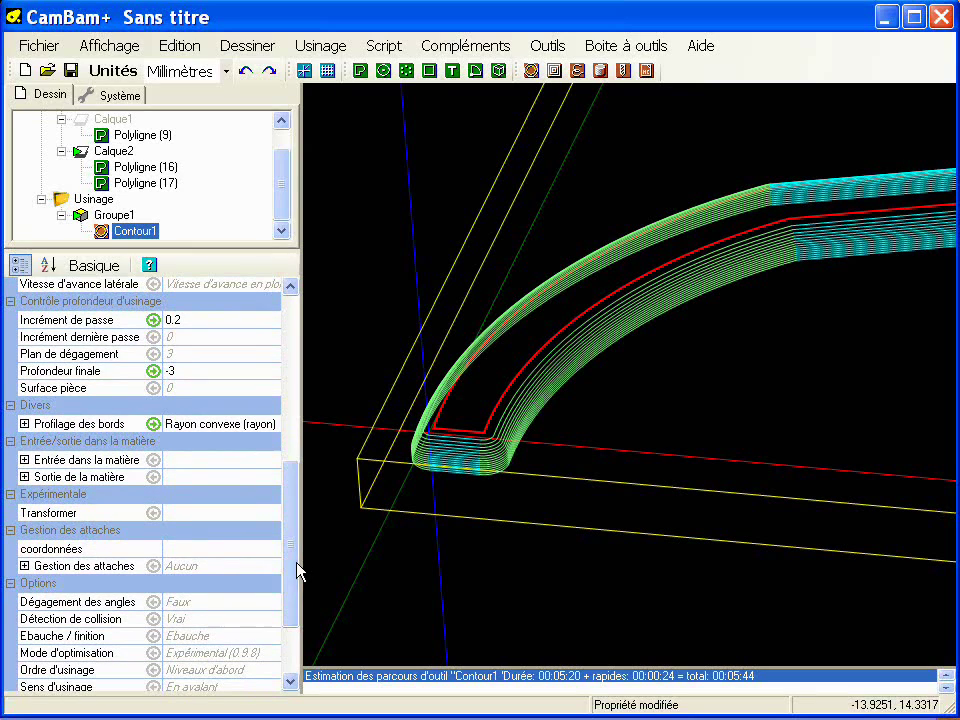
left_click(24, 423)
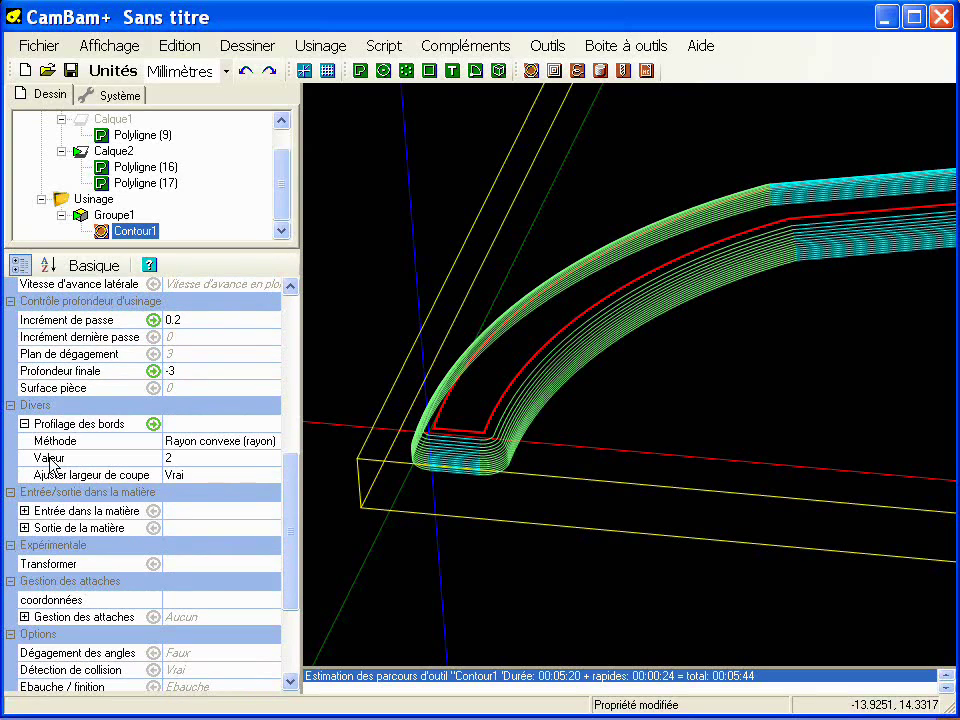
left_click(177, 463)
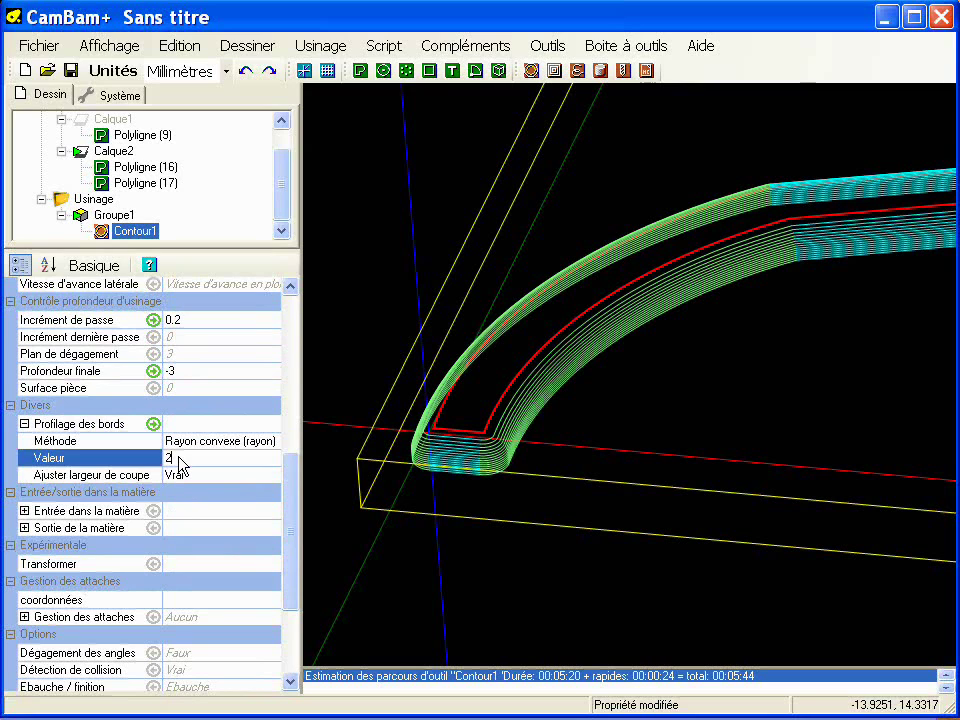
type("-")
Regenerate the contour operation's toolpath and inspect the passes at the end of the curved leg up close
right_click(136, 234)
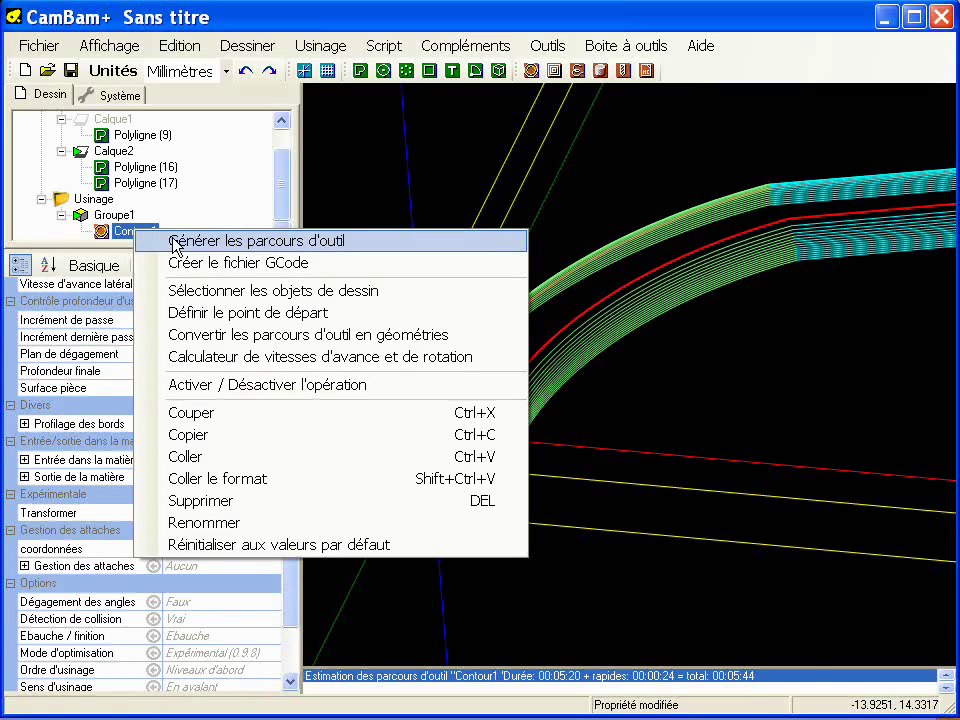
left_click(175, 241)
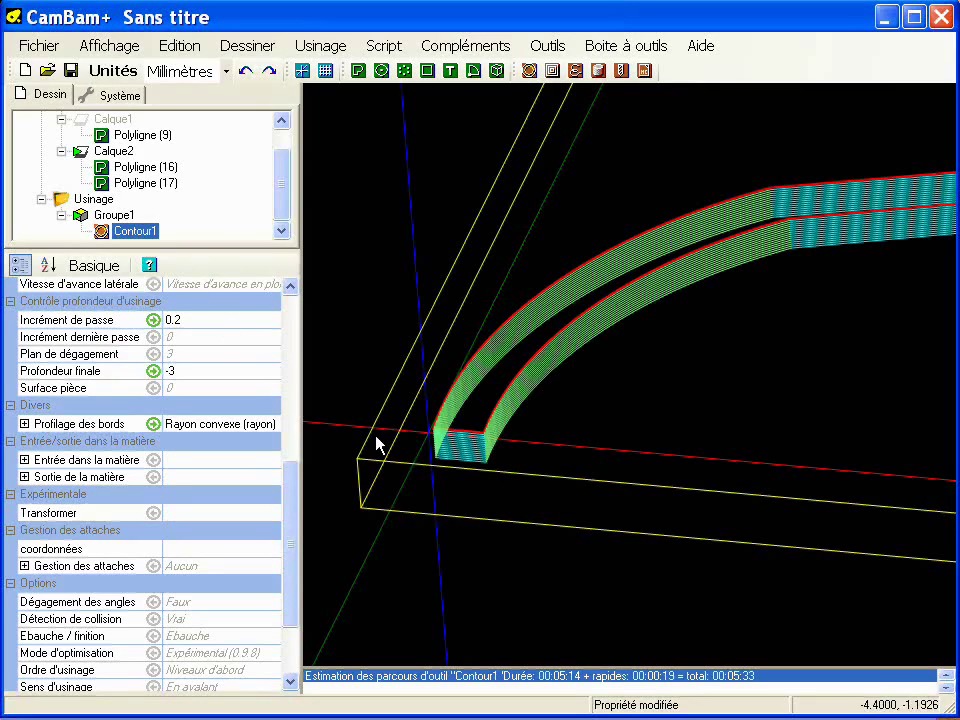
middle_click_drag(489, 424, 545, 400)
scroll(545, 403, "up", 2)
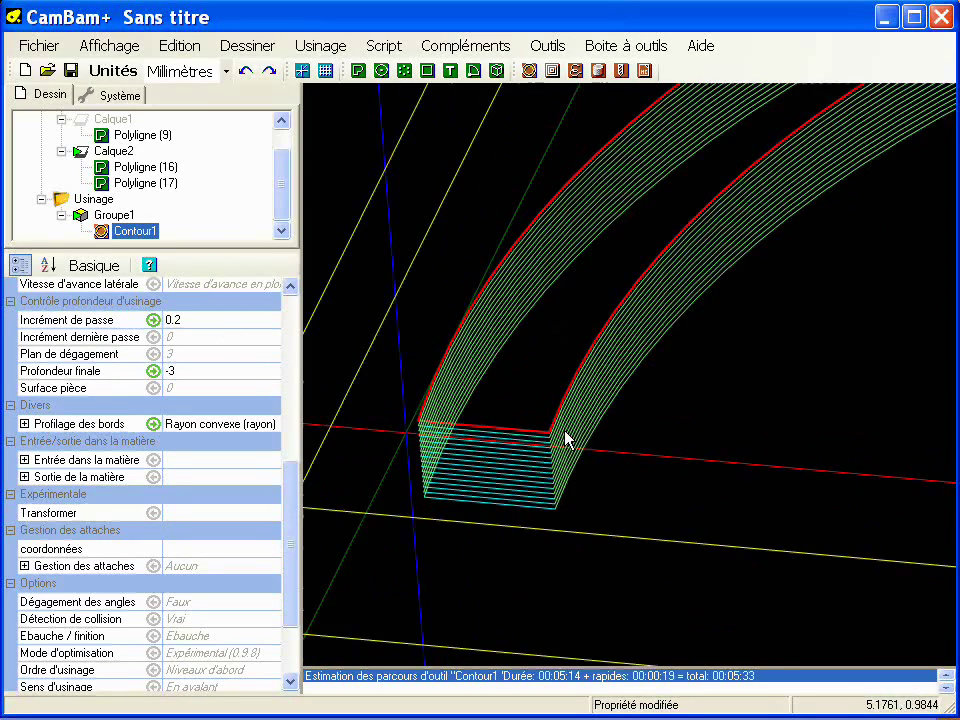
scroll(575, 430, "up", 3)
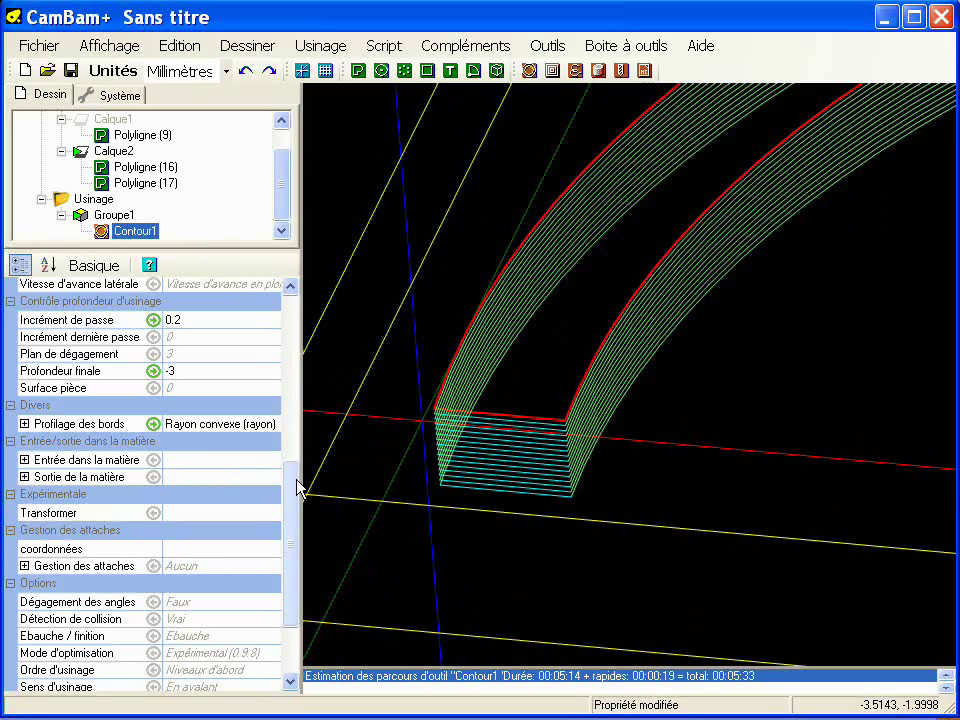
Set Ajuster largeur de coupe to Faux in the contour operation's edge profiling and regenerate its toolpath
left_click(25, 426)
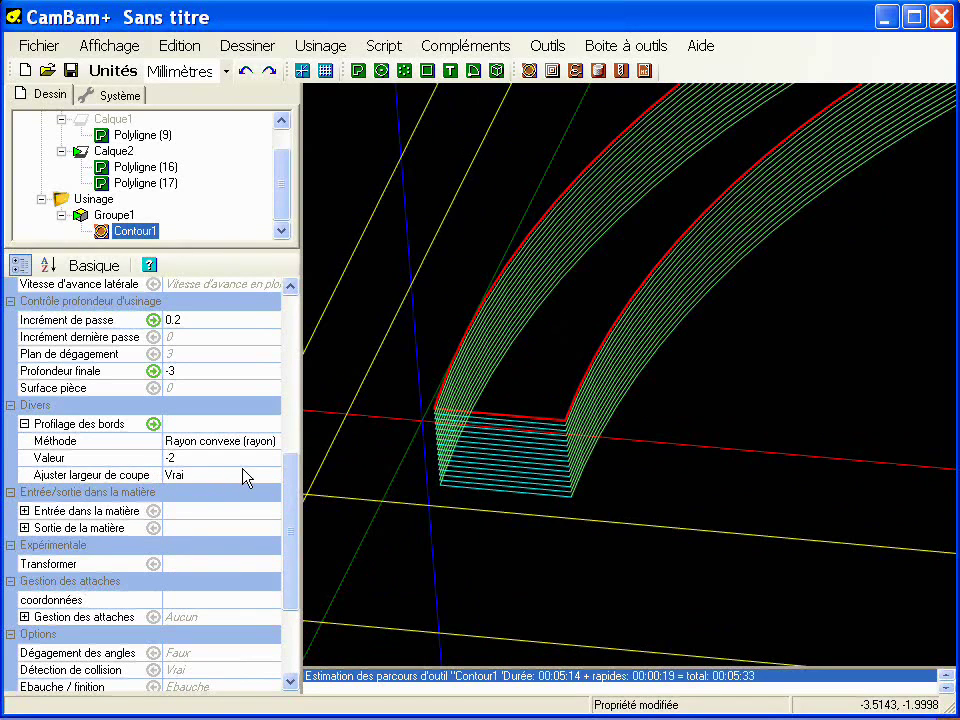
left_click(268, 478)
left_click(268, 478)
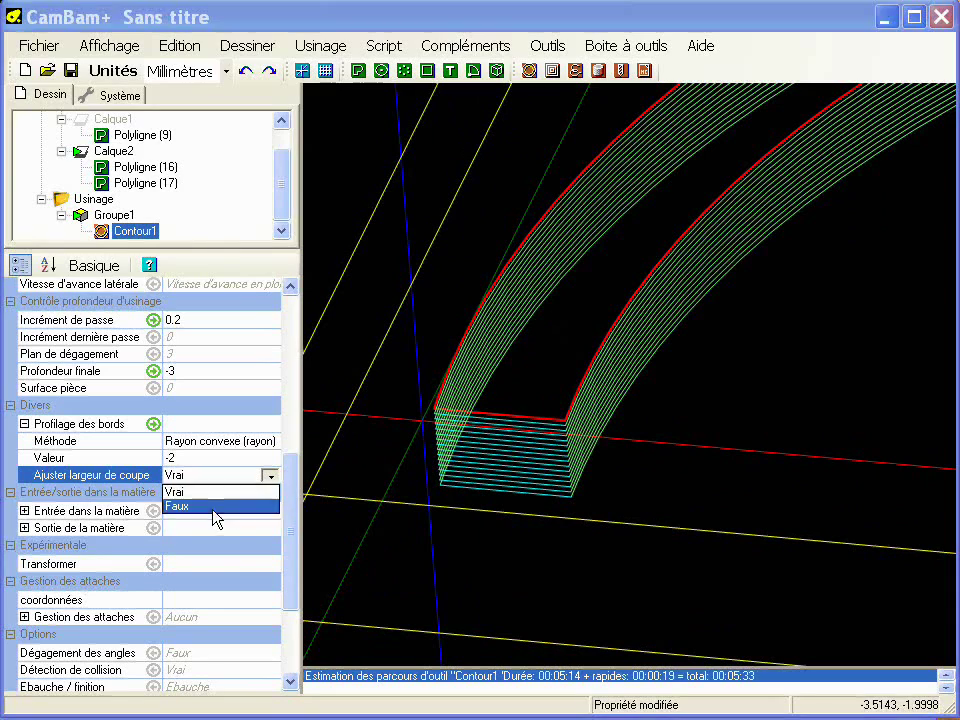
left_click(216, 506)
right_click(133, 230)
left_click(180, 237)
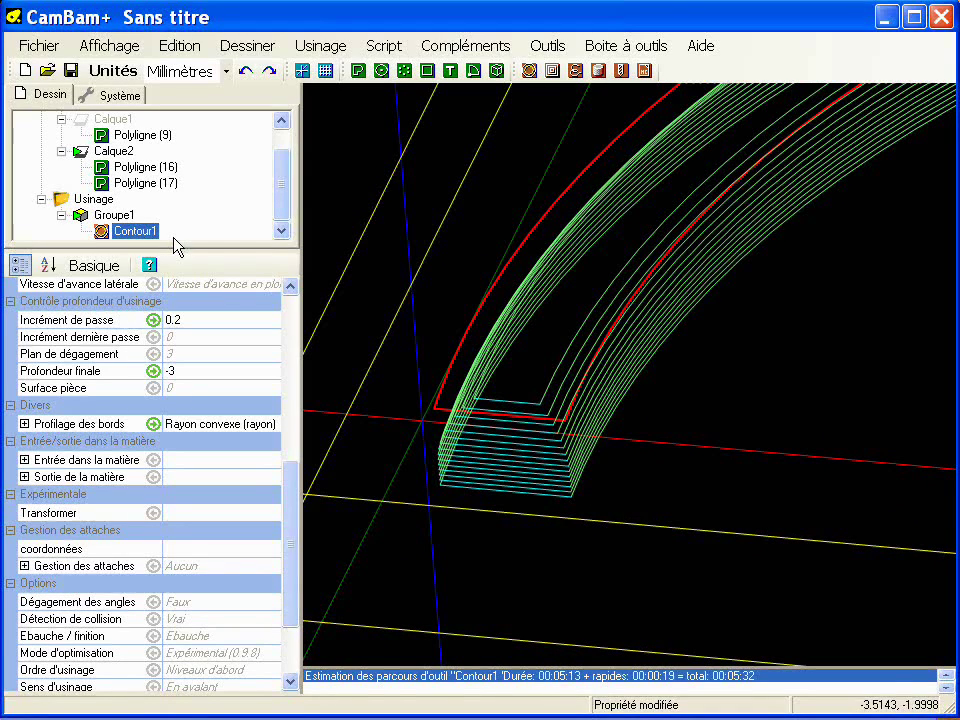
Examine the regenerated passes along the whole curved leg, from its lower end to the junction with the other part
middle_click_drag(582, 428, 529, 475)
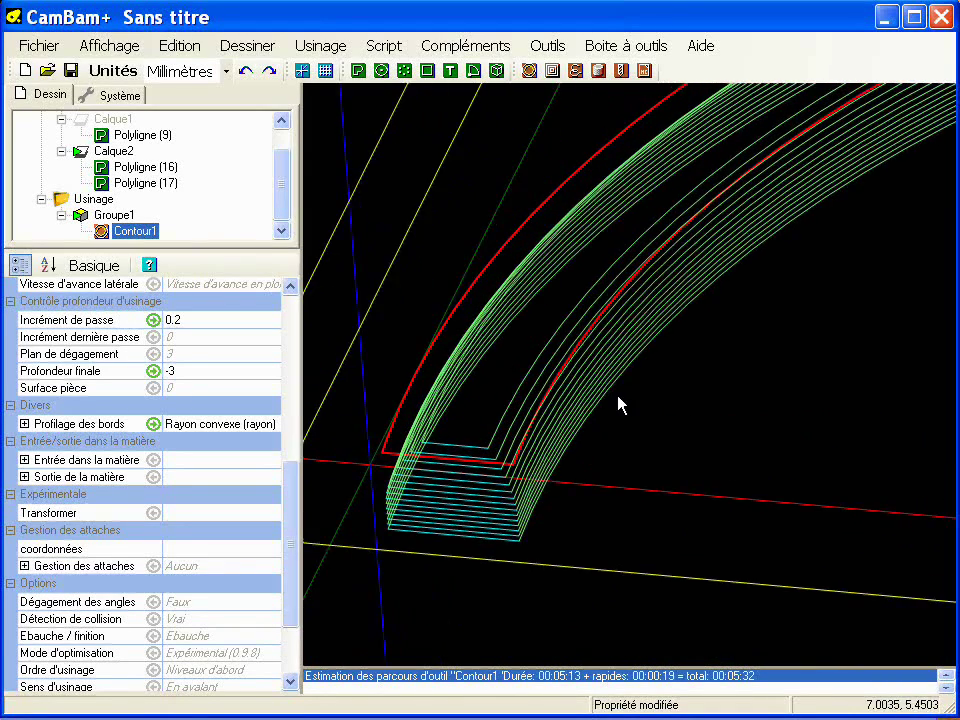
middle_click_drag(627, 373, 539, 473)
scroll(541, 470, "down", 1)
scroll(547, 459, "down", 3)
middle_click_drag(783, 320, 516, 413)
scroll(520, 410, "down", 4)
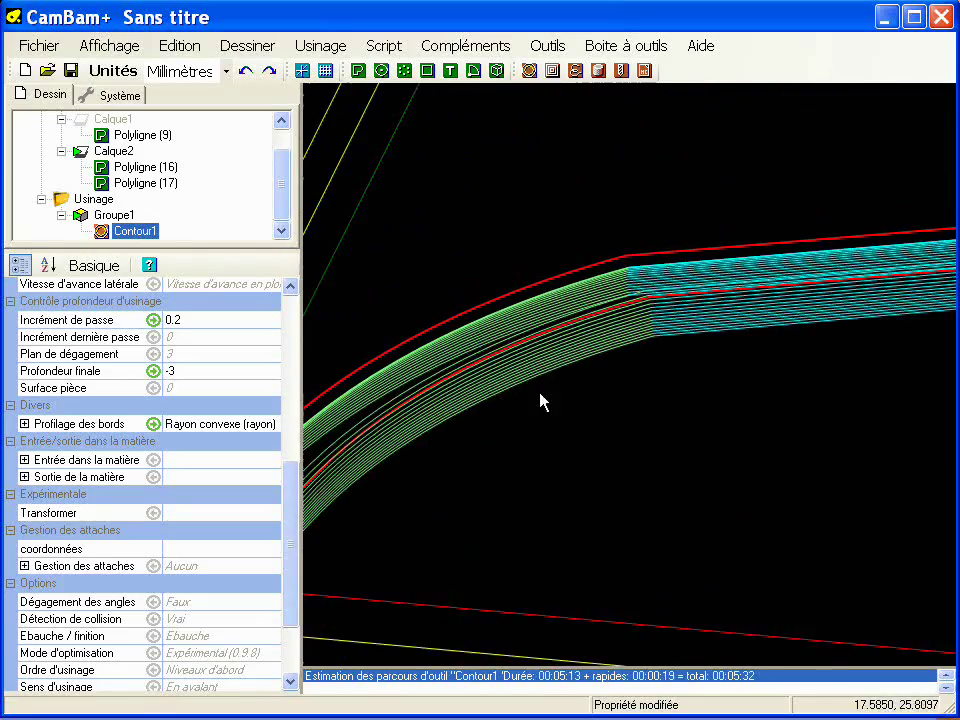
mouse_move(610, 414)
middle_mouse_down()
mouse_move(678, 394)
mouse_move(414, 455)
middle_mouse_up()
mouse_move(726, 420)
middle_mouse_down()
mouse_move(620, 411)
mouse_move(416, 421)
middle_mouse_up()
middle_click_drag(764, 385, 602, 343)
scroll(551, 306, "down", 1)
scroll(611, 356, "down", 3)
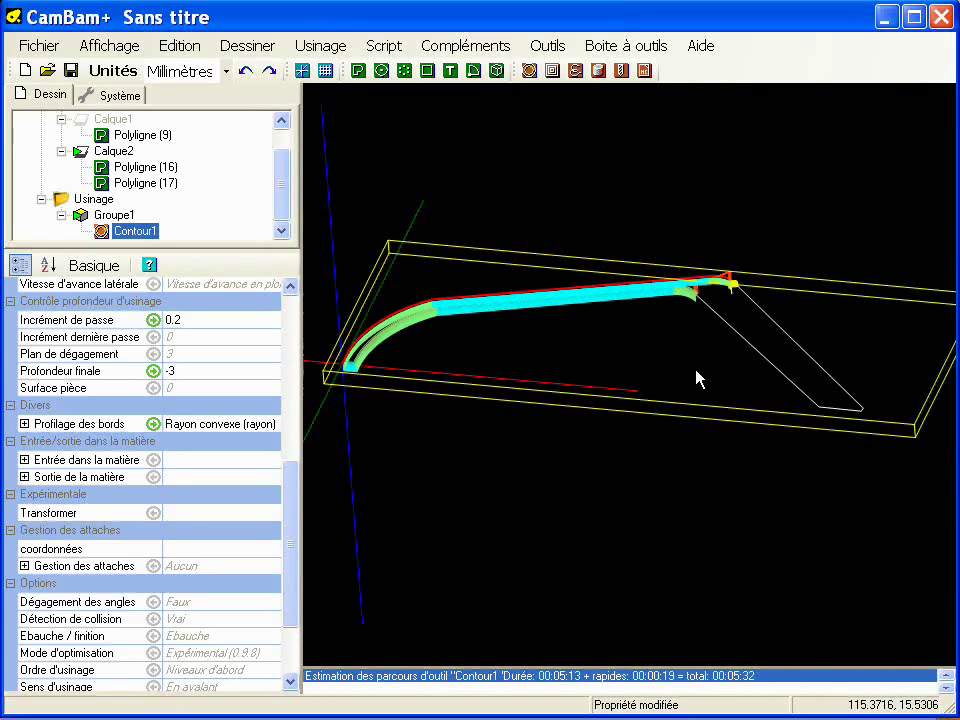
Duplicate the contour operation within Groupe1 by copying and pasting it, enlarging the drawing tree for more room
left_click_drag(242, 249, 241, 358)
right_click(136, 261)
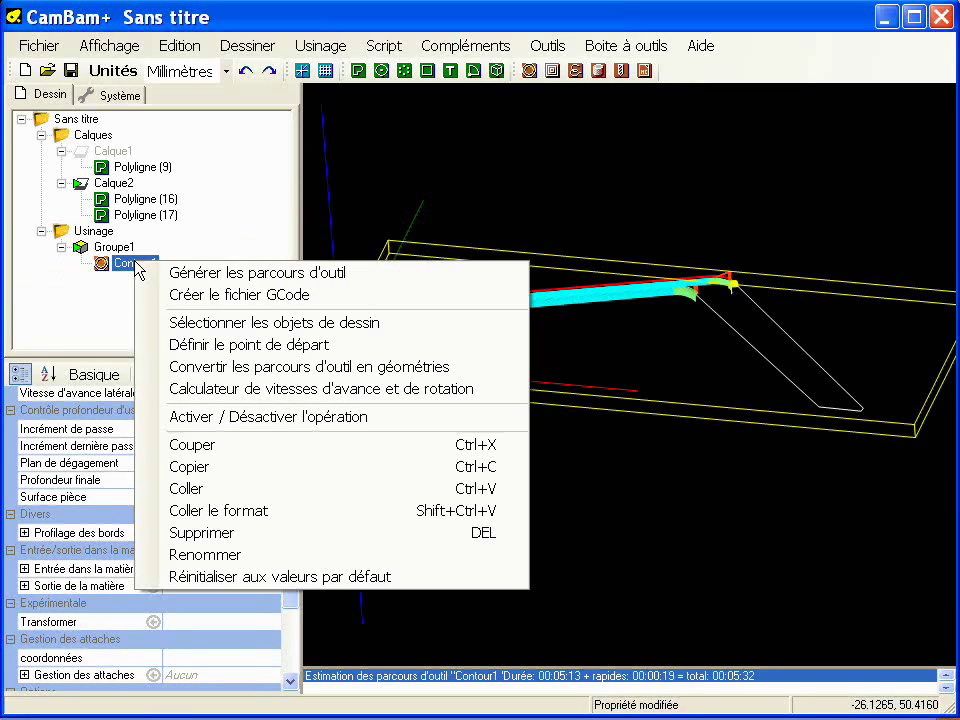
left_click(220, 467)
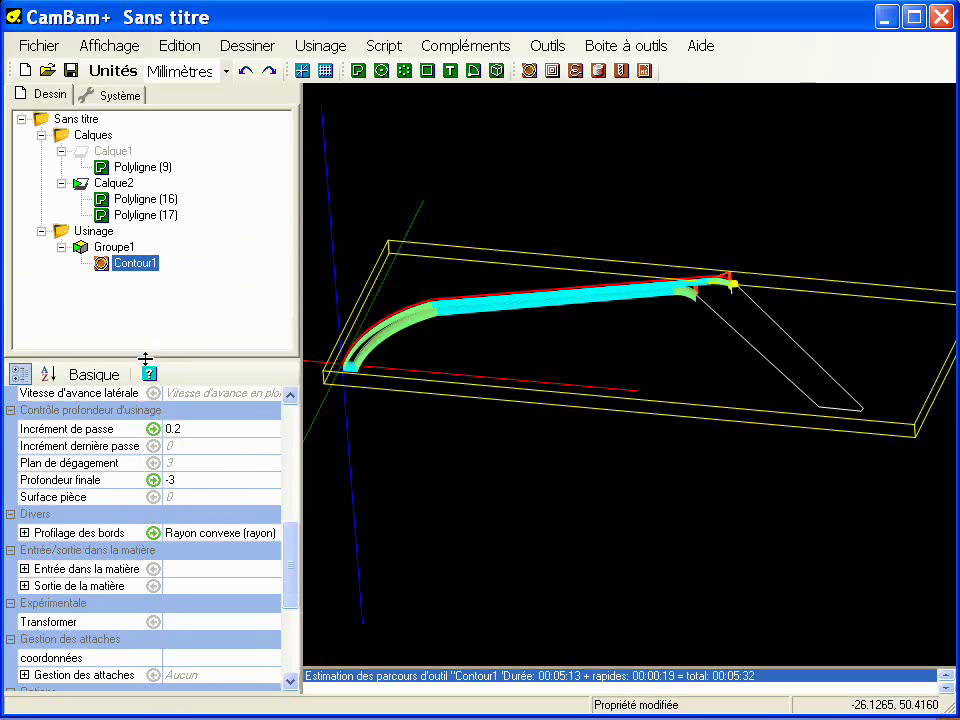
right_click(123, 308)
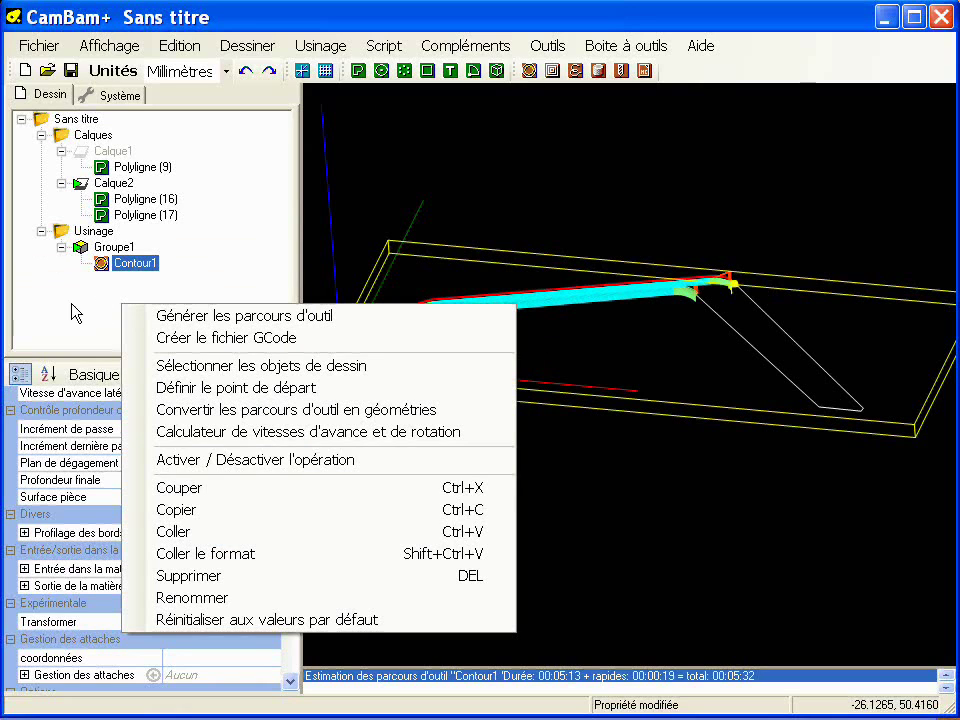
left_click(197, 531)
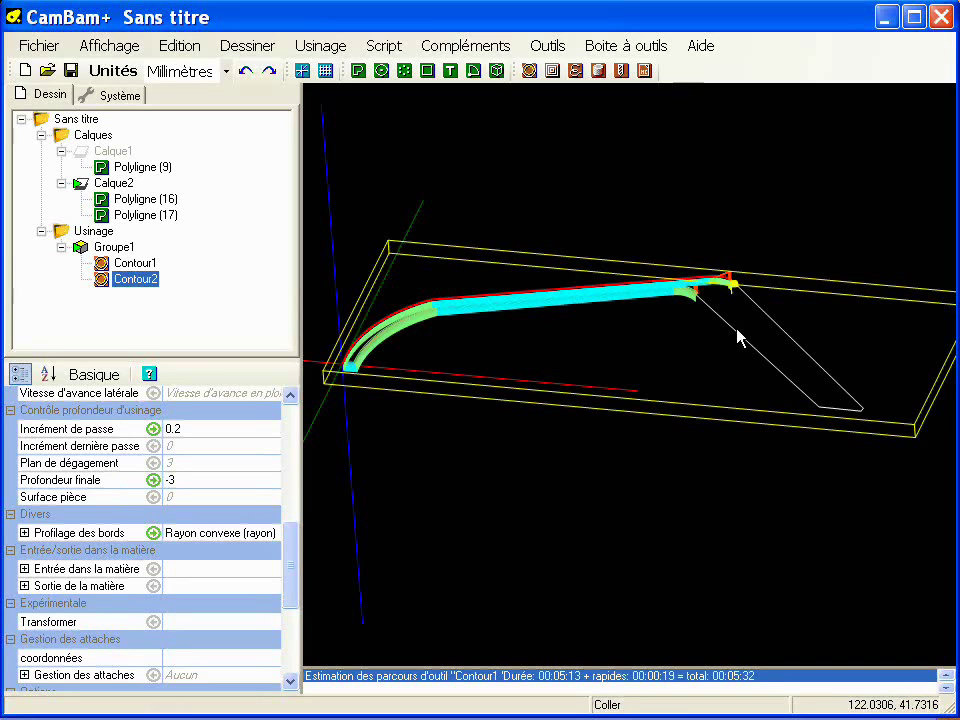
Reassign the copied contour operation to the straight sloping leg's polyline (16) and generate all toolpaths
right_click(141, 277)
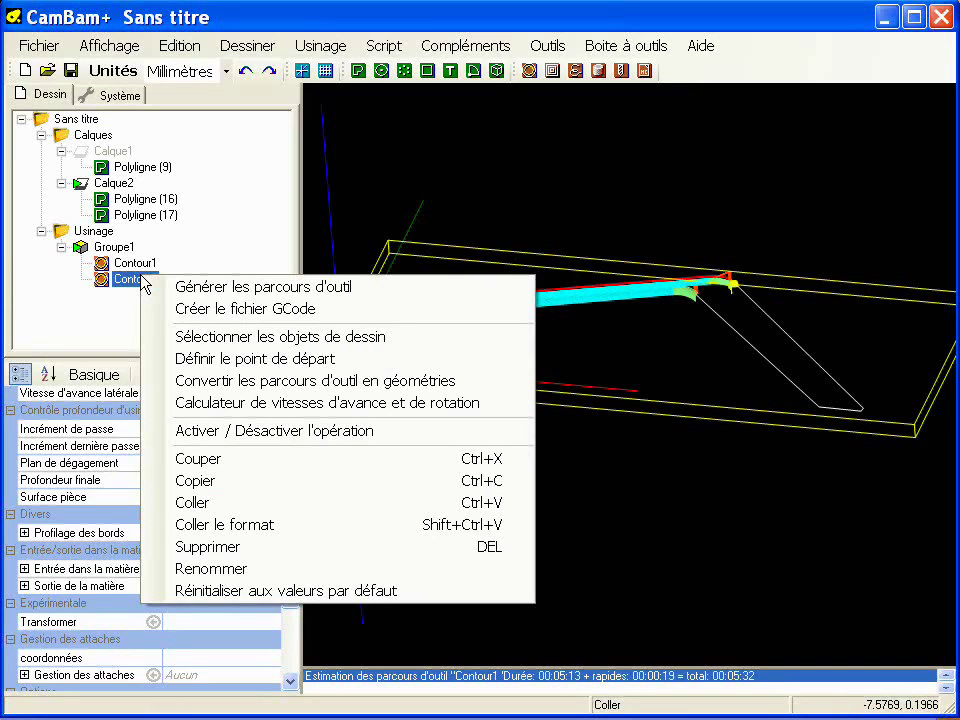
left_click(237, 337)
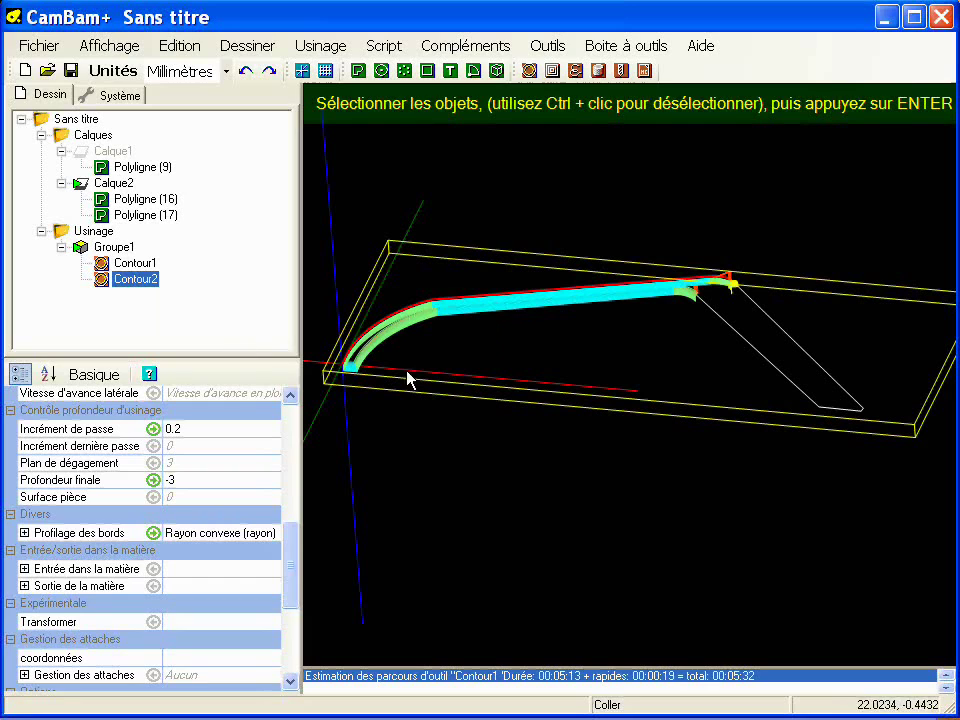
left_click(713, 349)
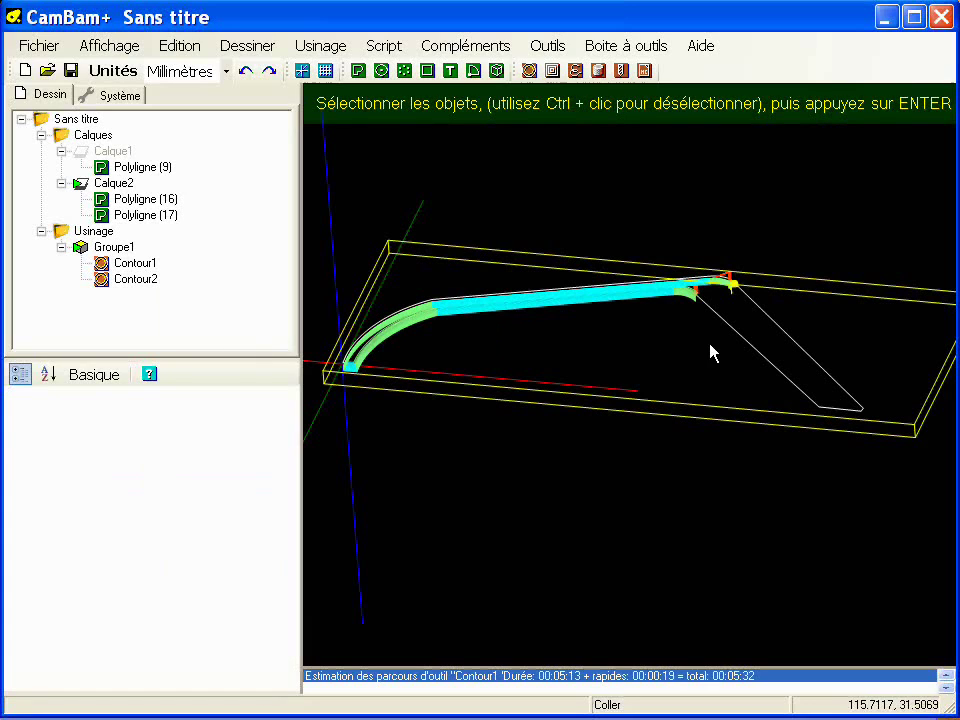
left_click(779, 372)
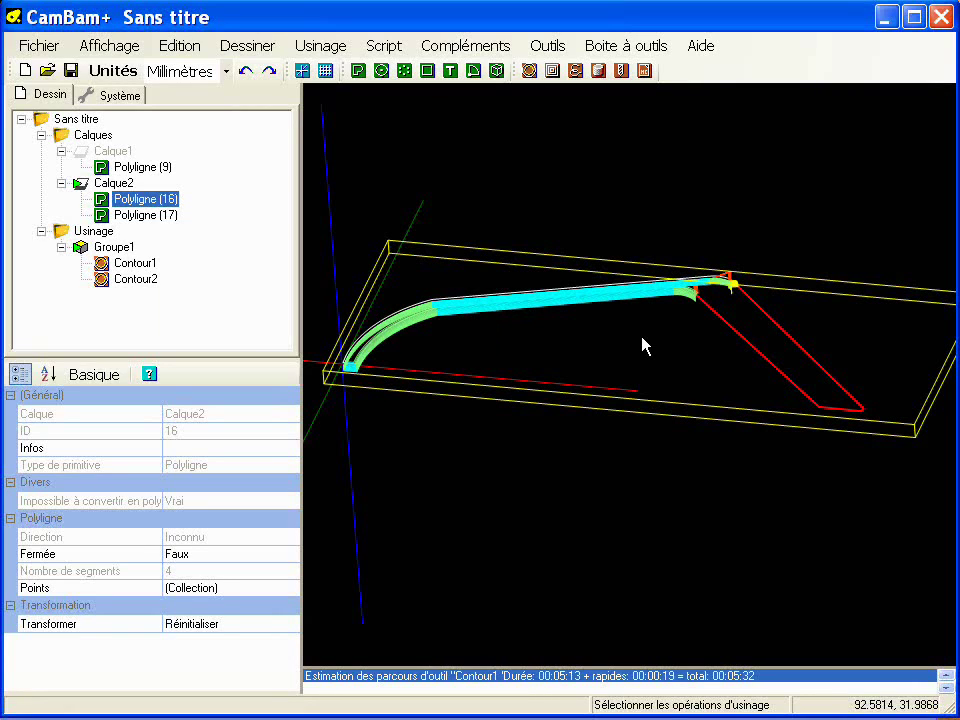
right_click(101, 238)
left_click(253, 250)
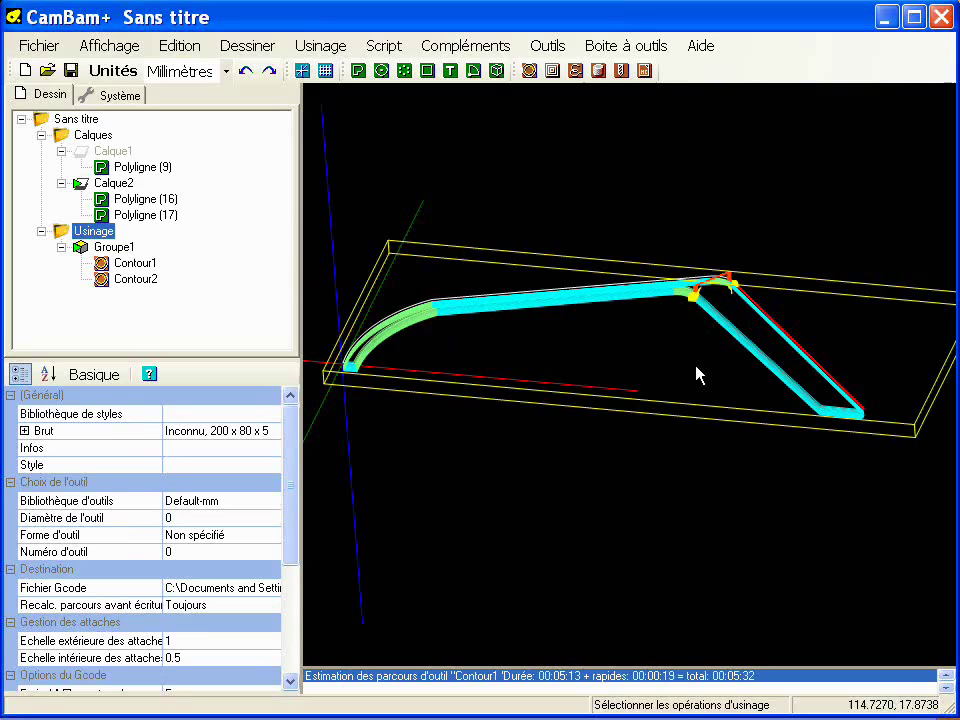
Select Contour2, enlarge its property area and reduce the listed properties to the basic set
middle_click_drag(697, 375, 500, 378)
scroll(621, 407, "up", 5)
middle_click_drag(606, 461, 820, 563)
middle_click_drag(390, 197, 528, 351)
left_click(133, 280)
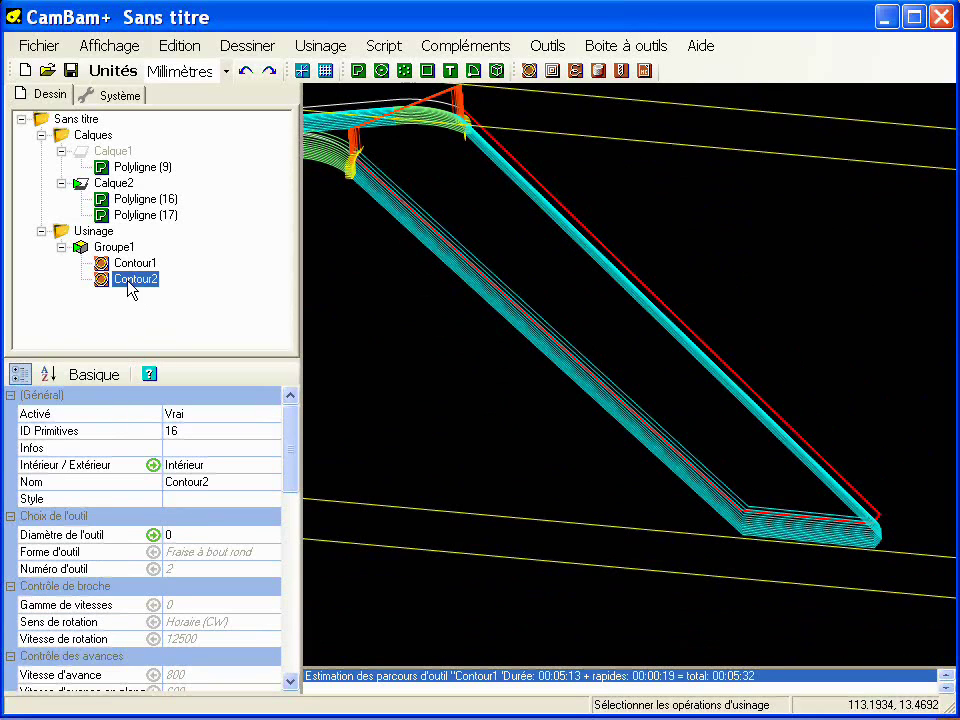
left_click_drag(162, 360, 158, 249)
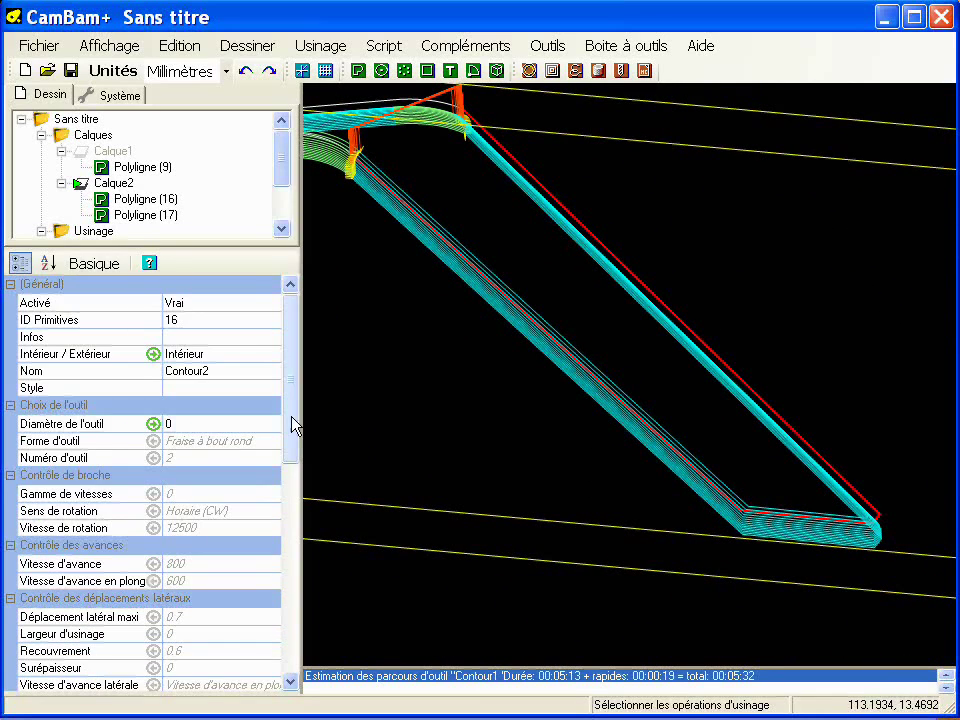
left_click_drag(293, 395, 294, 494)
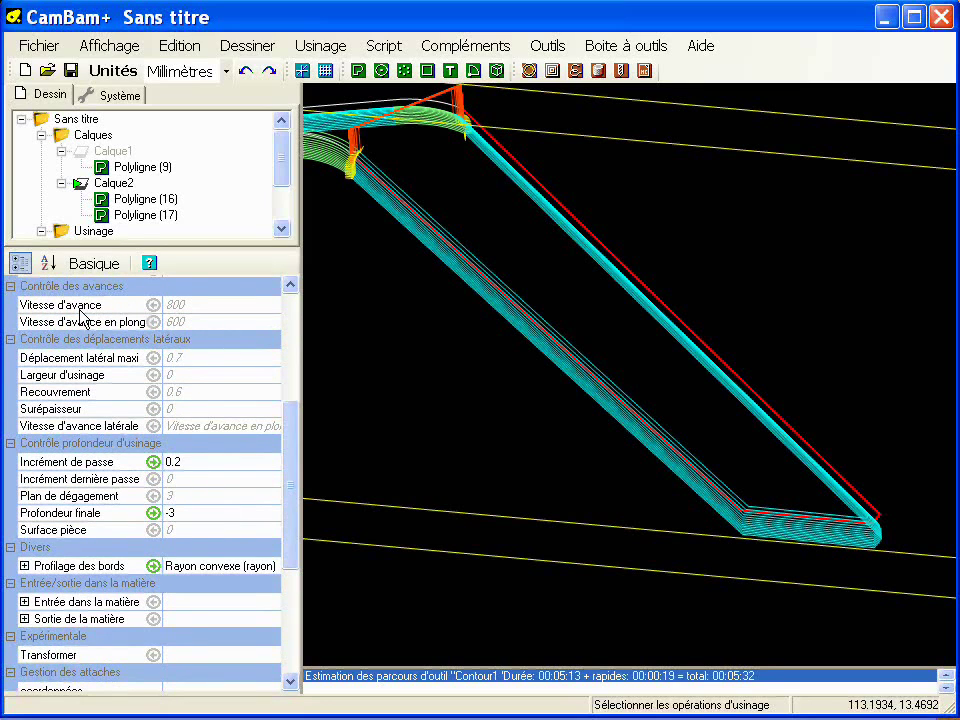
left_click(88, 264)
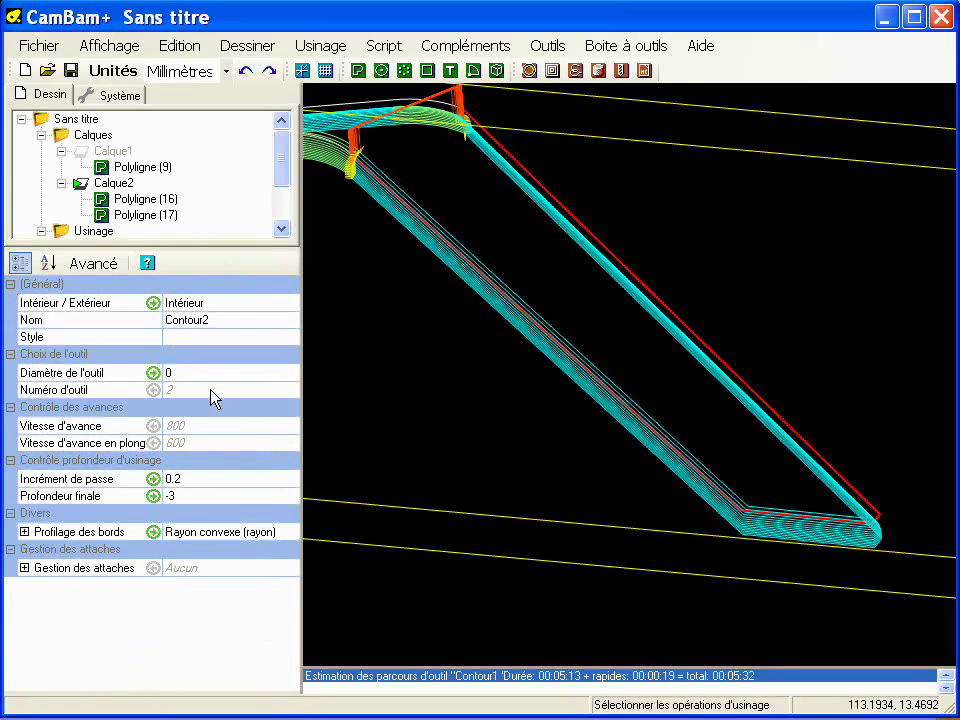
Set Contour2's edge profiling method to Chanfrein and regenerate its toolpath
left_click(24, 532)
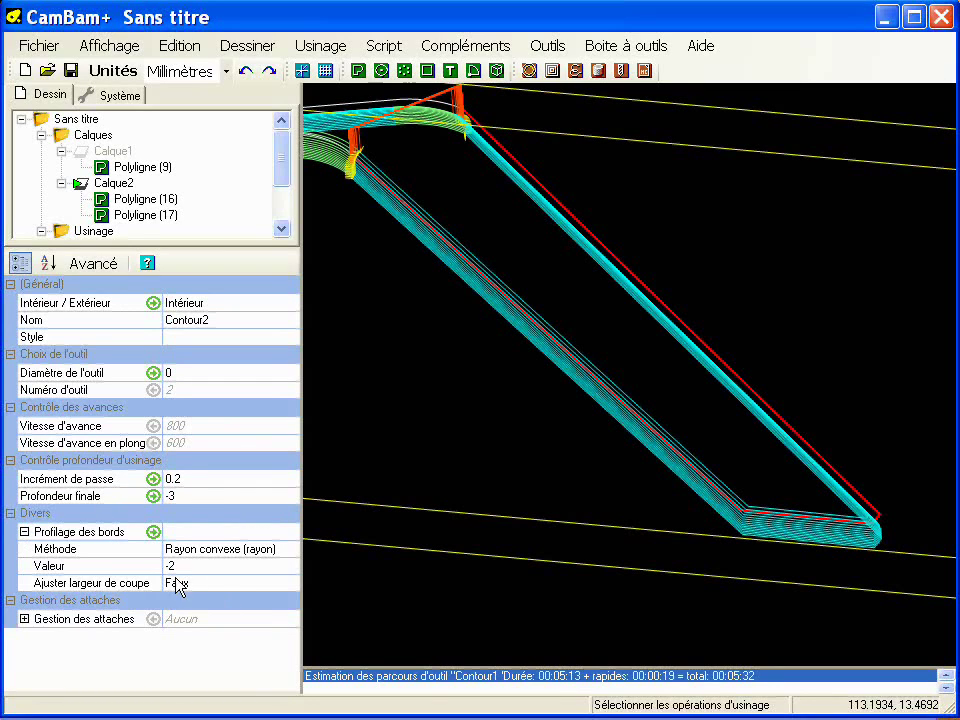
left_click(201, 567)
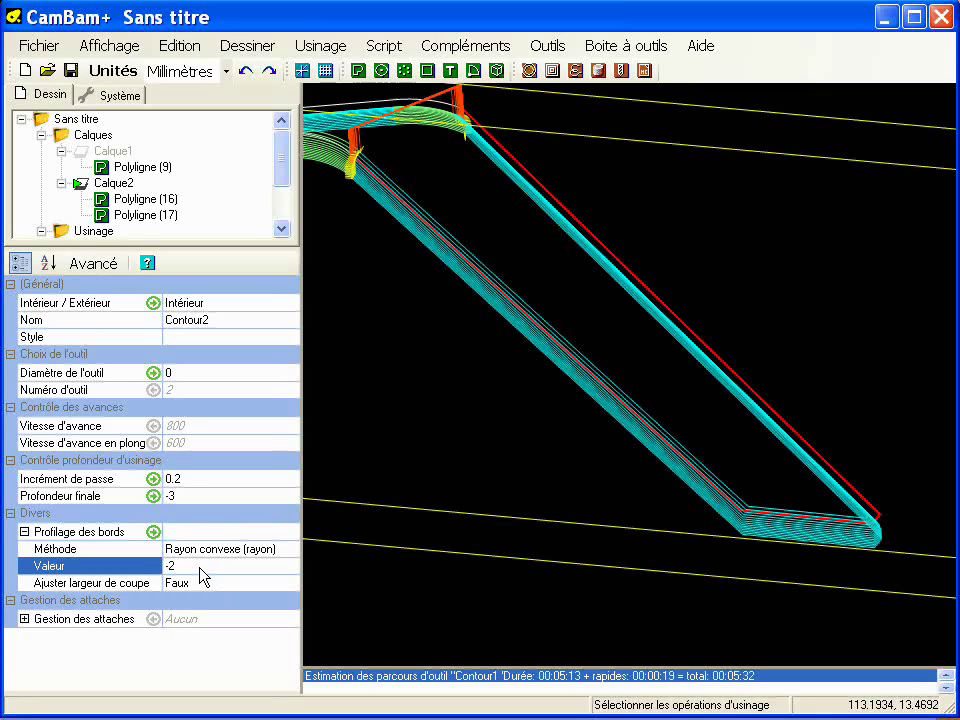
left_click(291, 553)
left_click(289, 550)
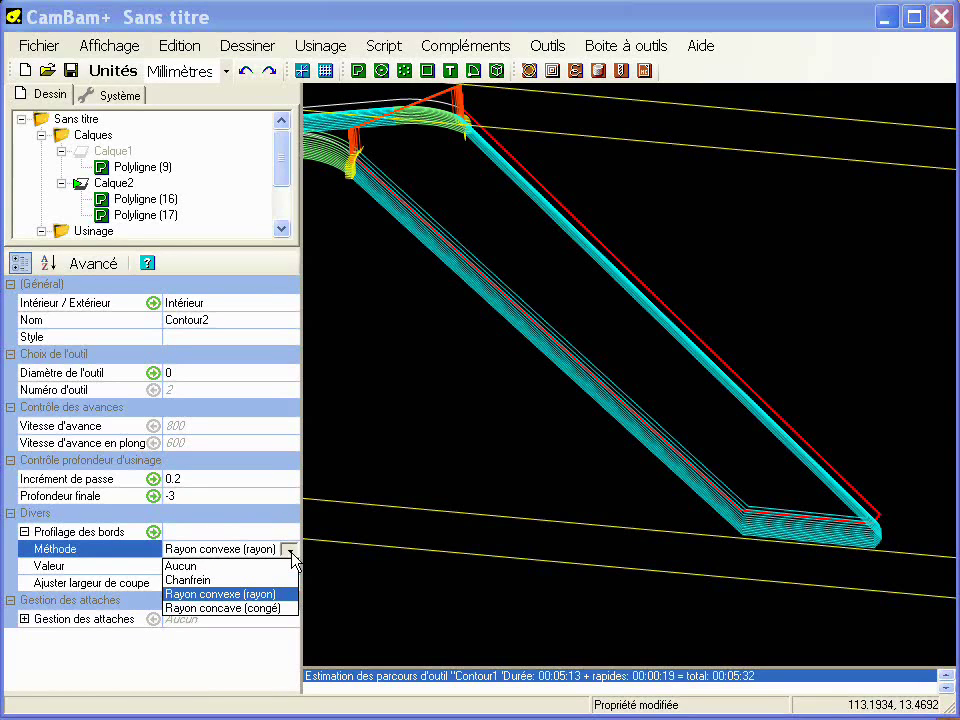
left_click(210, 582)
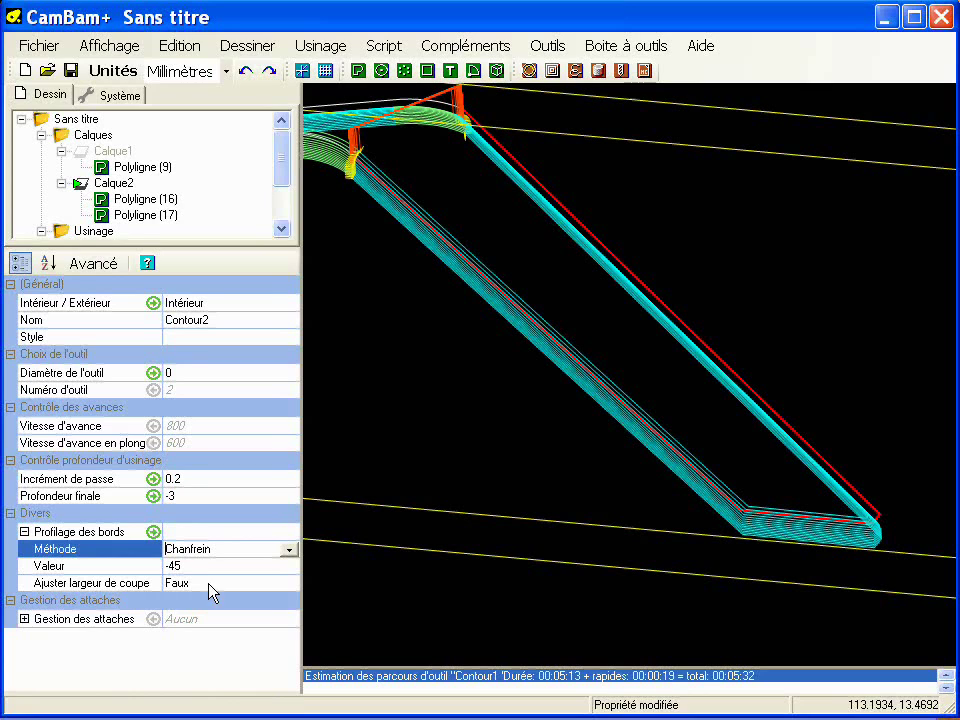
left_click(281, 228)
right_click(170, 216)
left_click(180, 223)
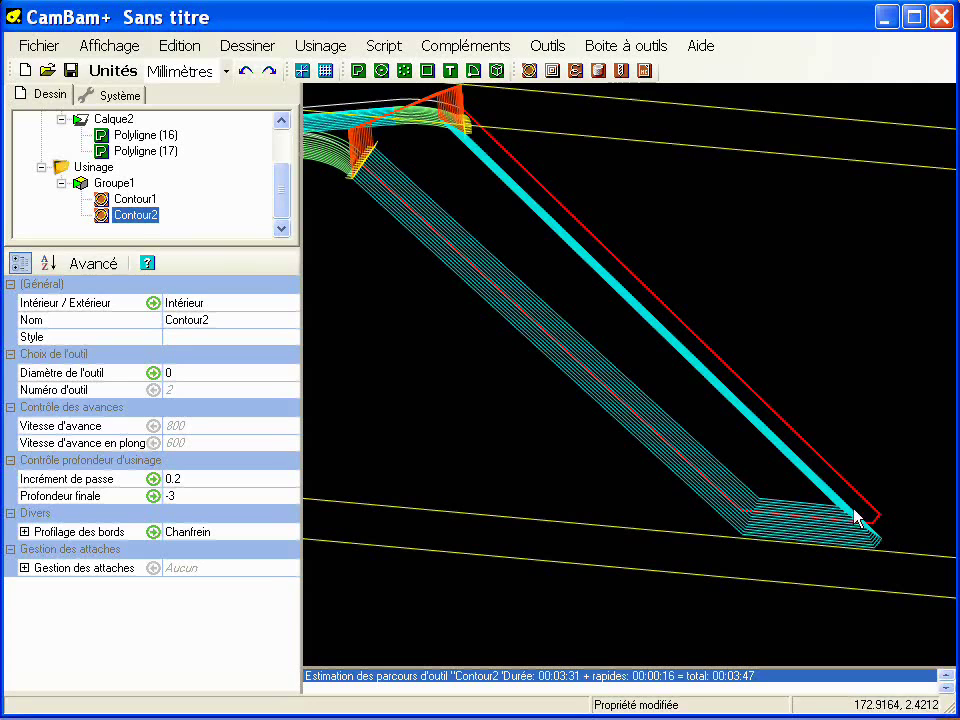
Make the hidden layer Calque1 visible again
mouse_move(777, 548)
middle_mouse_down()
mouse_move(606, 540)
mouse_move(728, 529)
middle_mouse_up()
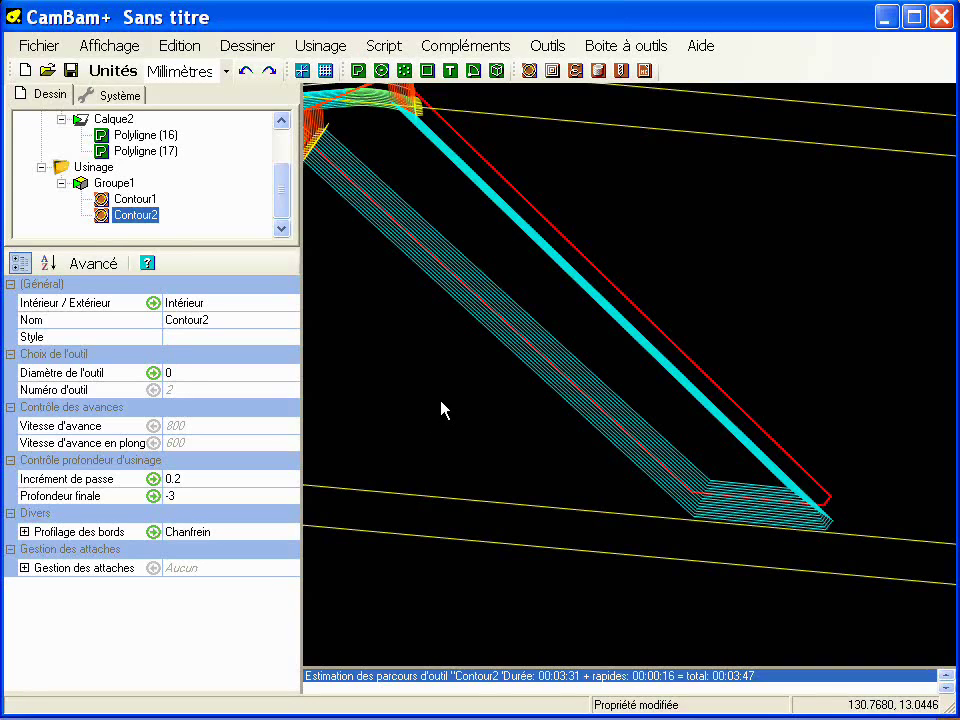
scroll(441, 408, "down", 3)
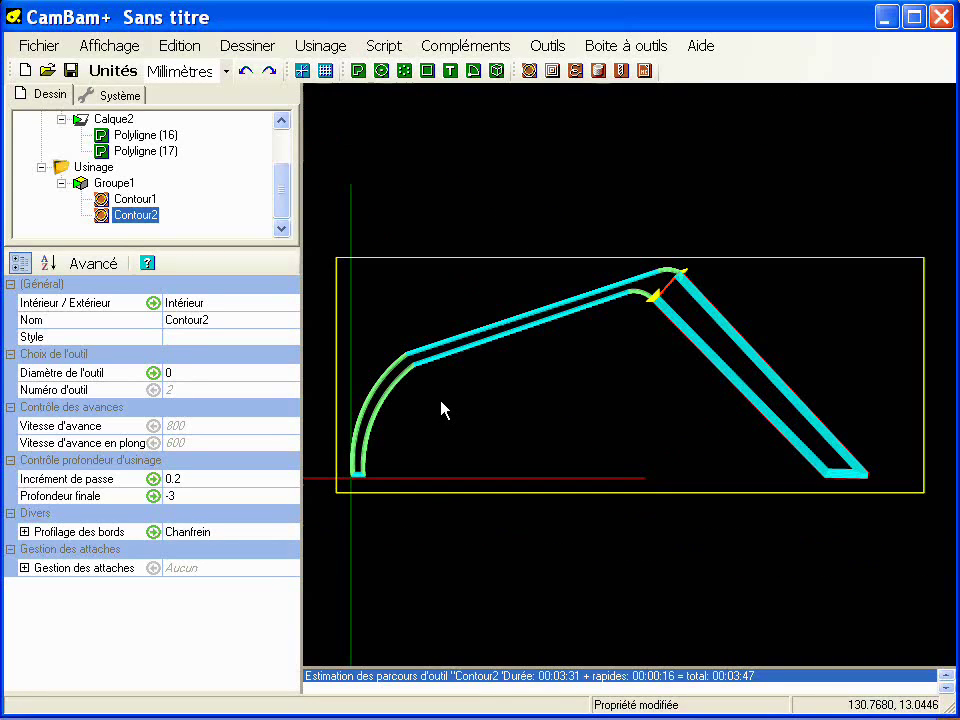
middle_click_drag(595, 385, 589, 363)
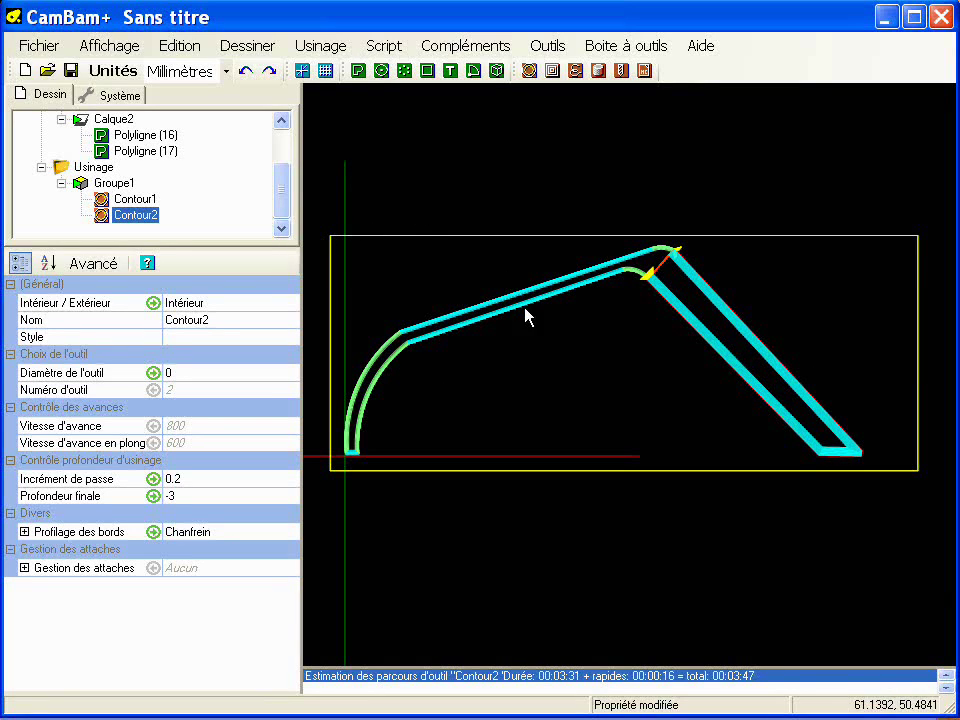
middle_click_drag(525, 307, 528, 339)
left_click_drag(283, 196, 283, 160)
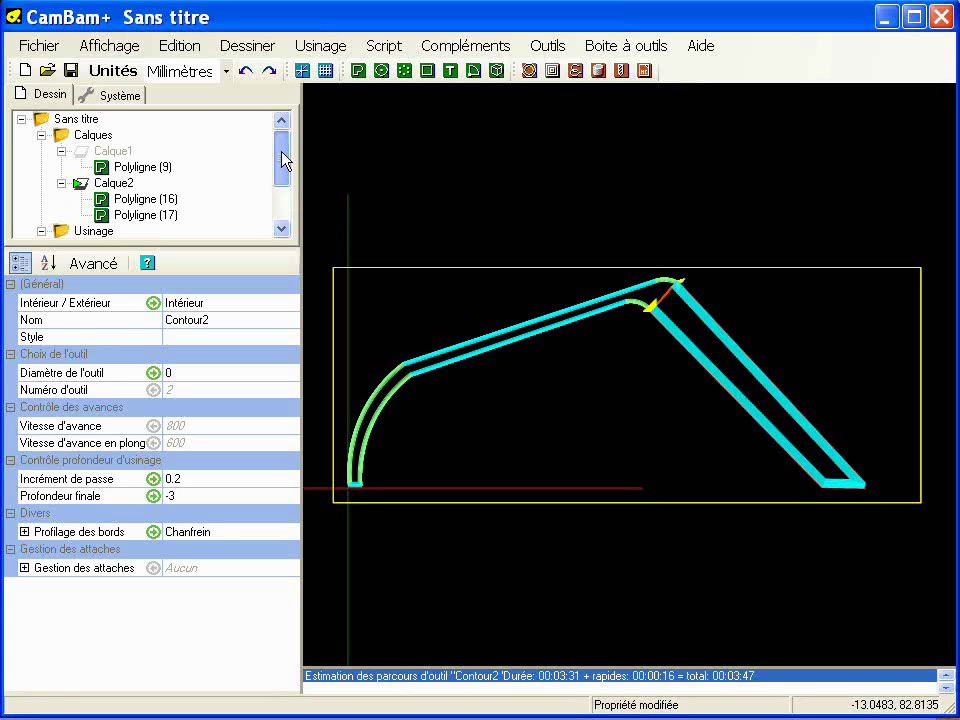
right_click(106, 152)
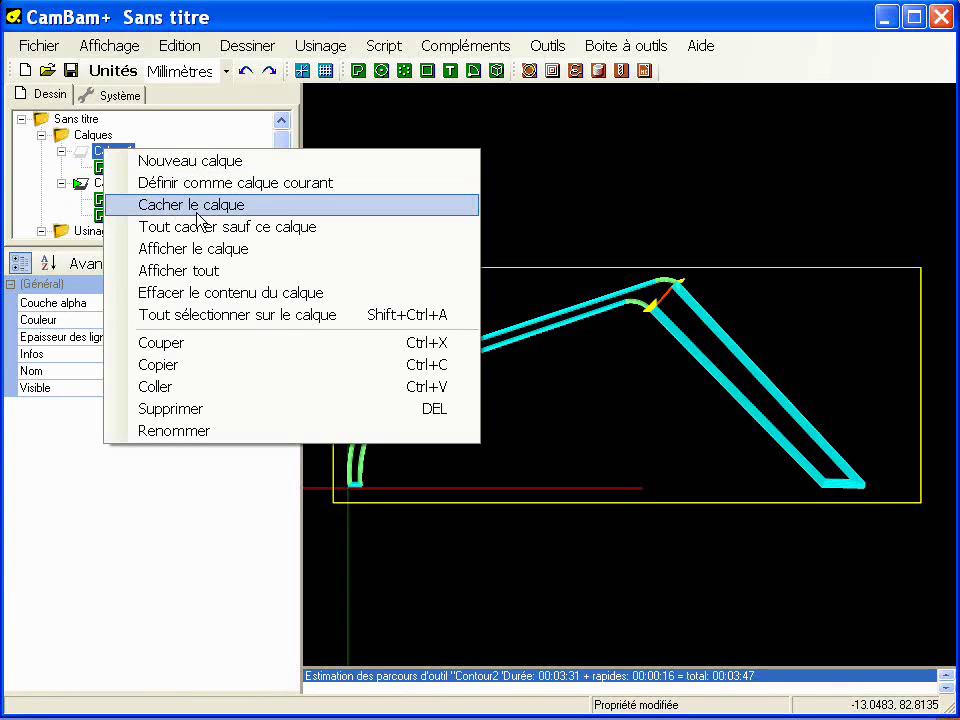
left_click(205, 249)
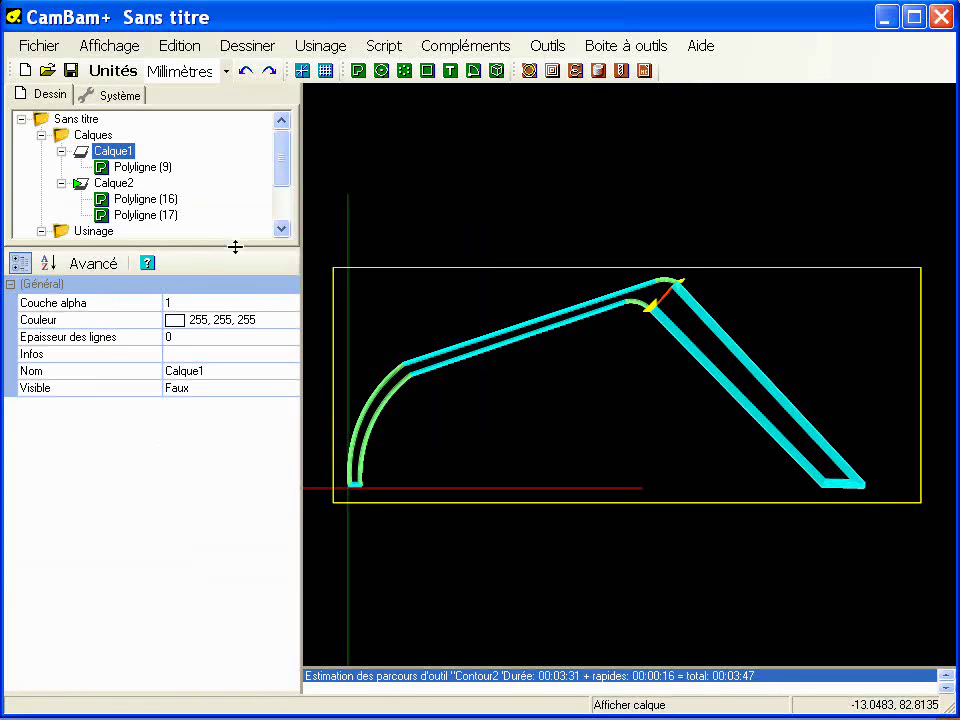
Create a new contour operation from the original closed polyline (9) on Calque1
left_click(143, 168)
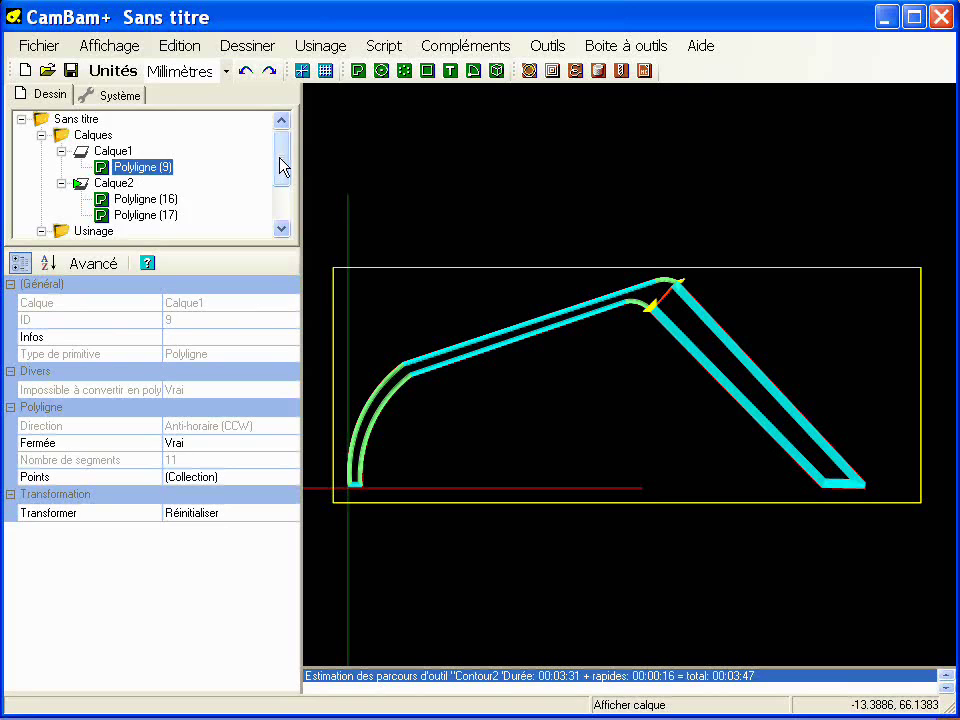
left_click_drag(283, 168, 281, 204)
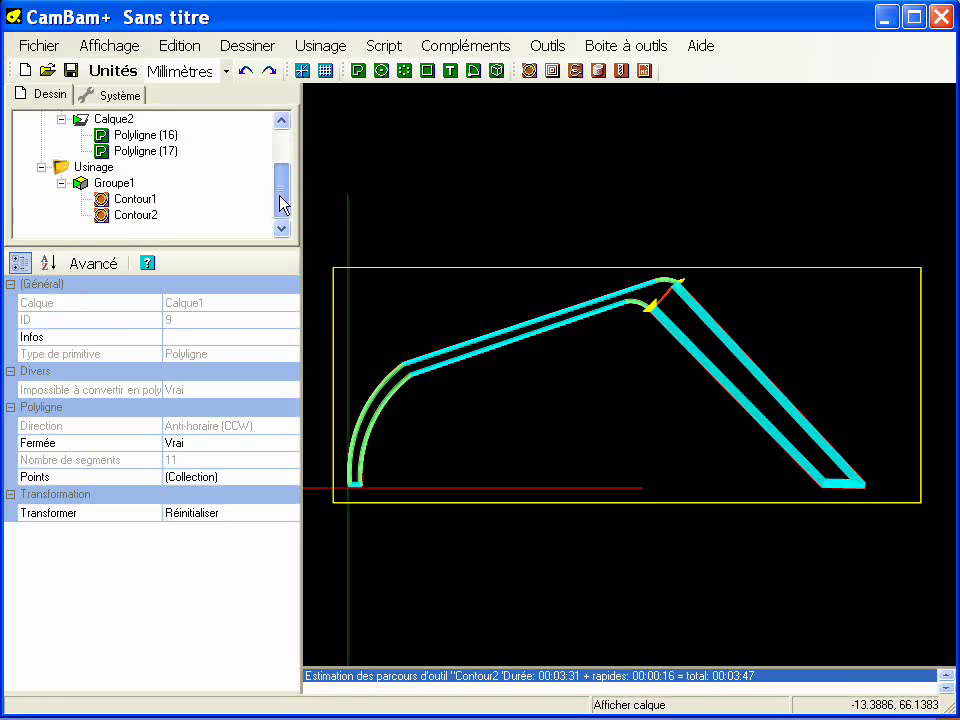
left_click(535, 77)
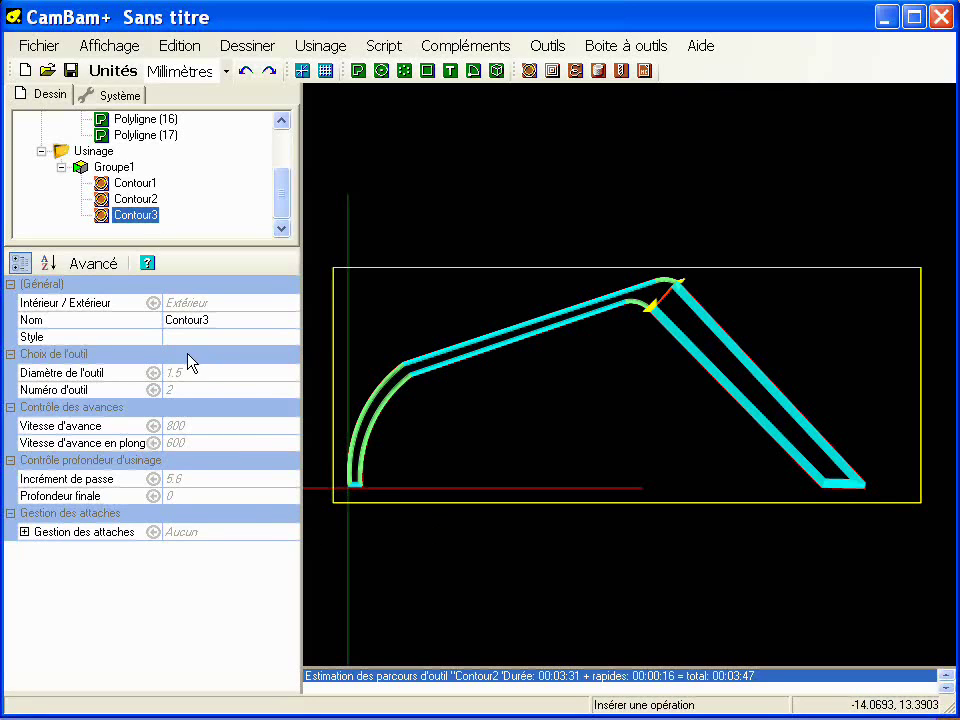
Give the new contour operation a tool diameter of 3 and the tool shape Fraise cylindrique
left_click(206, 372)
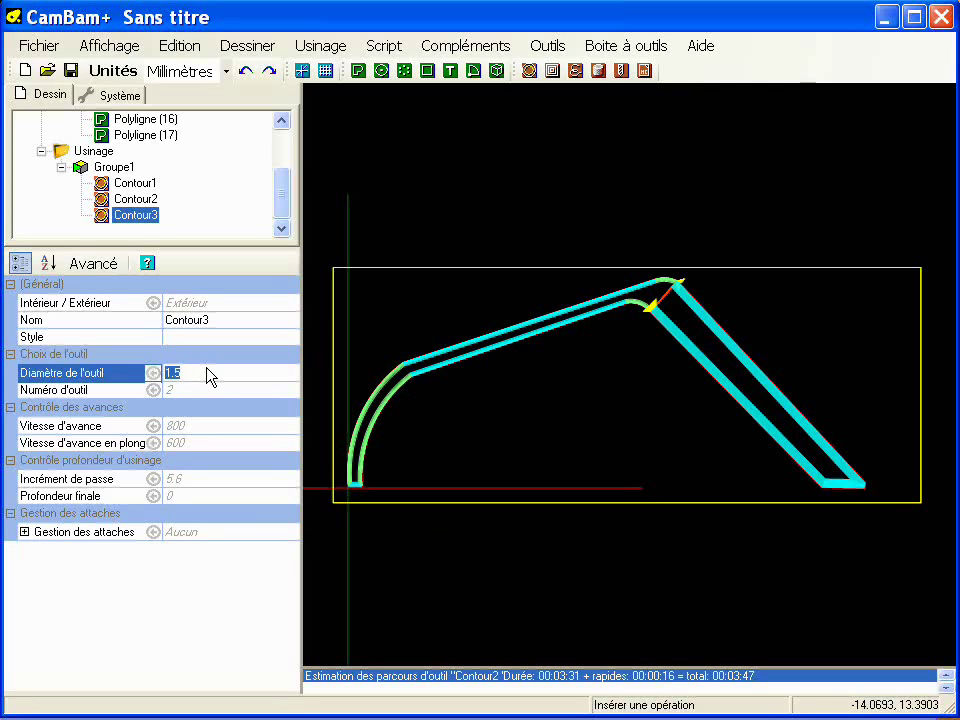
type("3")
key("Return")
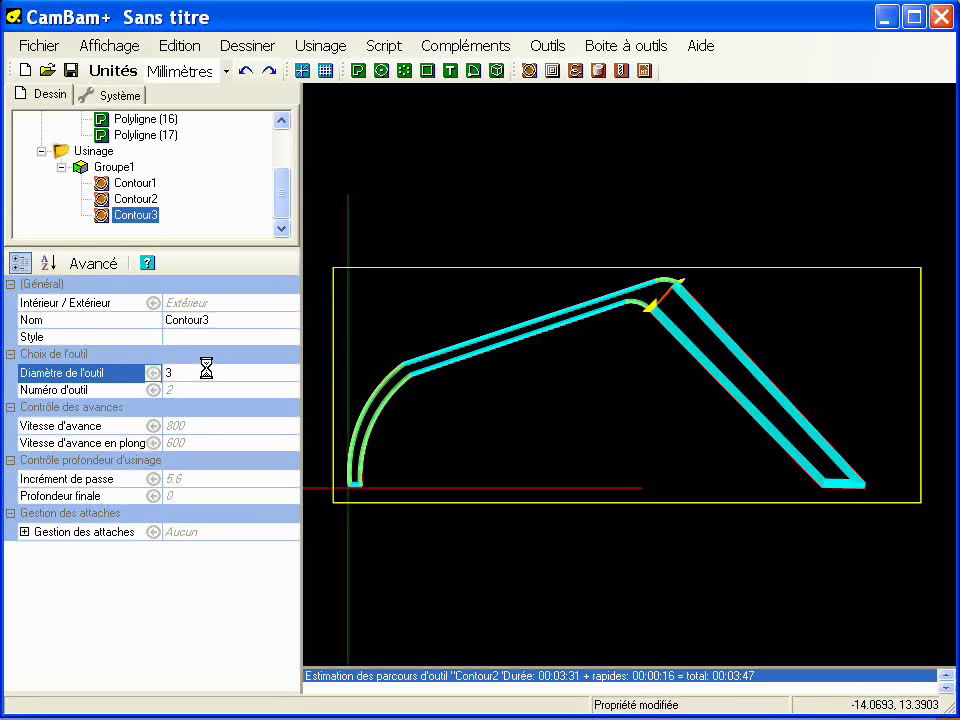
left_click(96, 263)
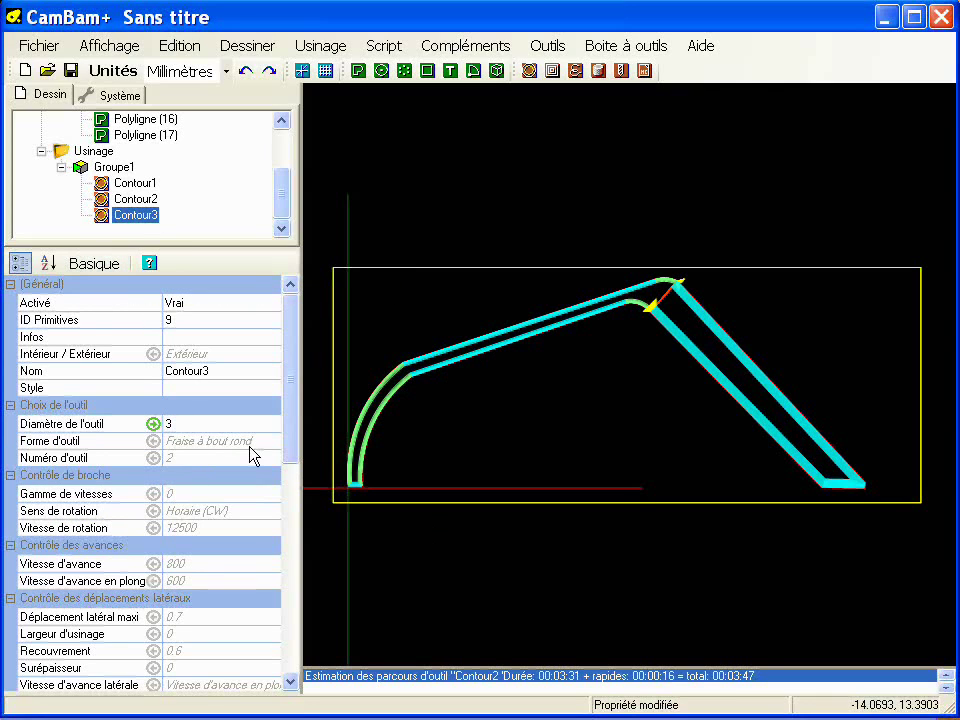
left_click(250, 447)
left_click(270, 442)
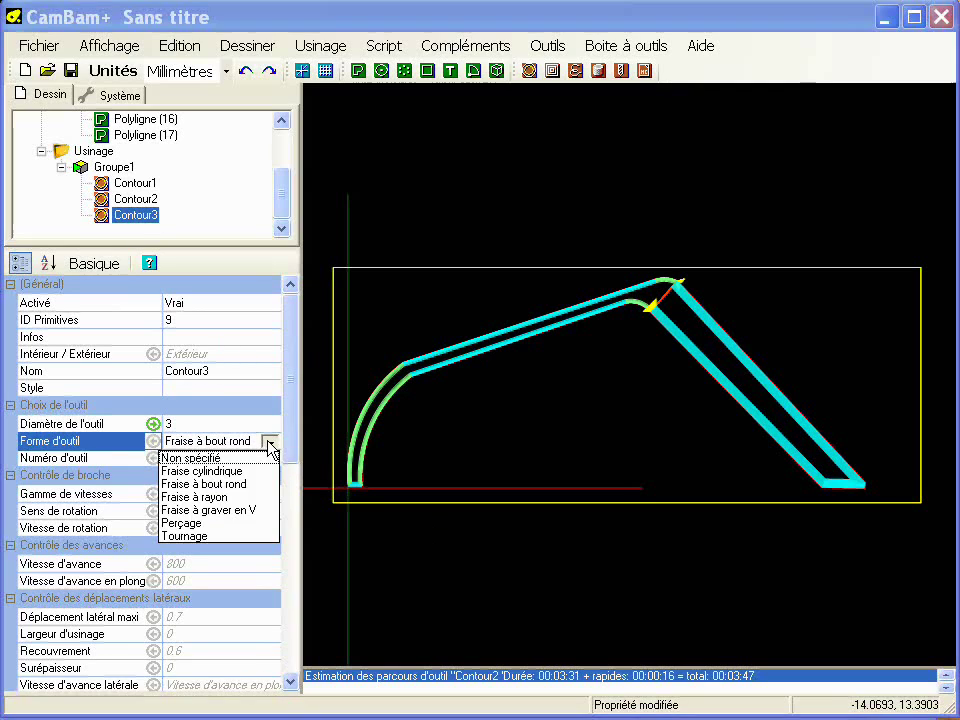
left_click(228, 475)
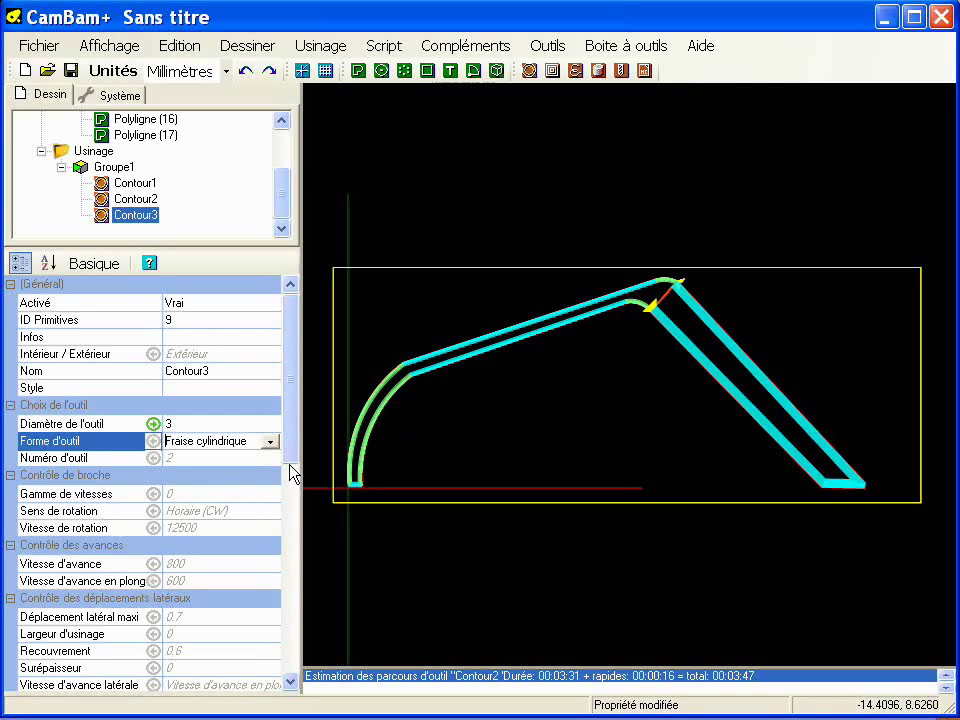
Set Contour3's final depth to 5.2 and pass increment to 1, and generate its toolpath
left_click_drag(291, 452, 293, 566)
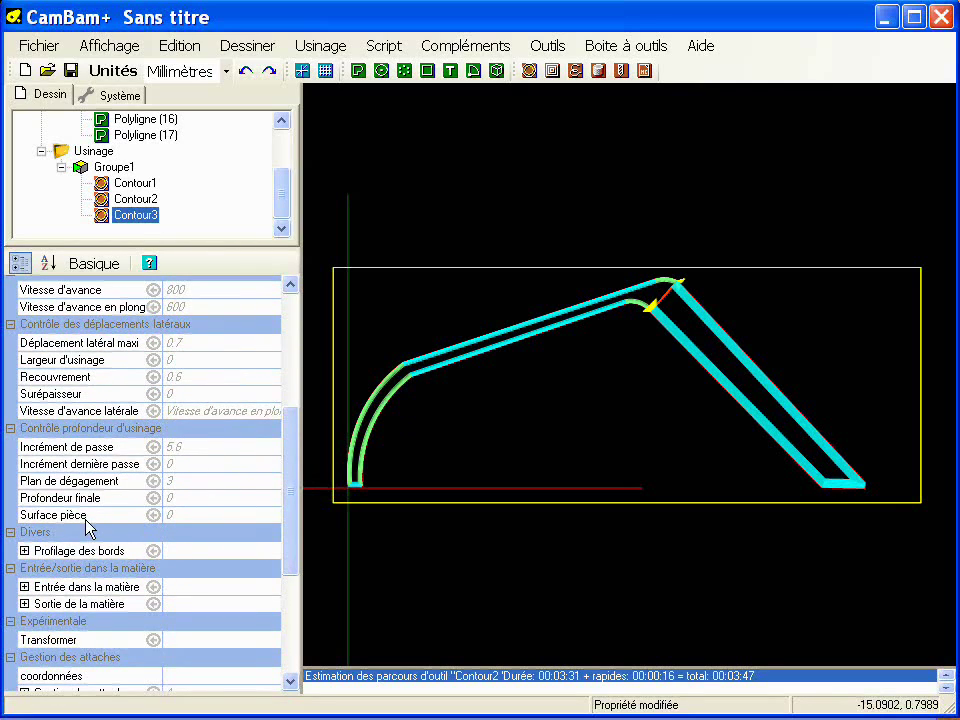
left_click(200, 497)
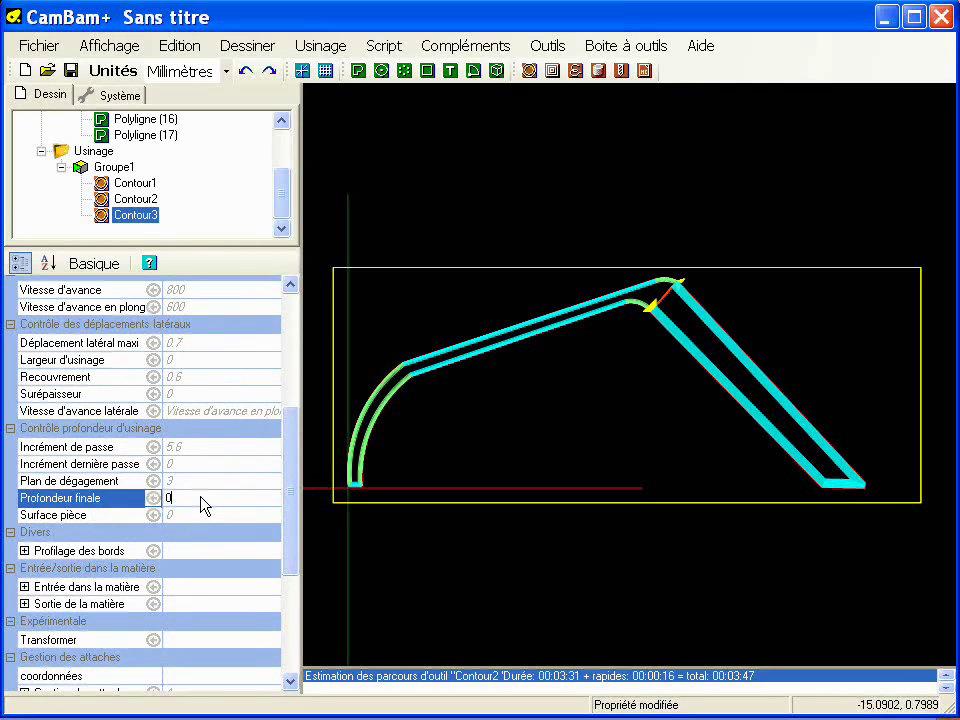
type("5.2")
left_click(198, 452)
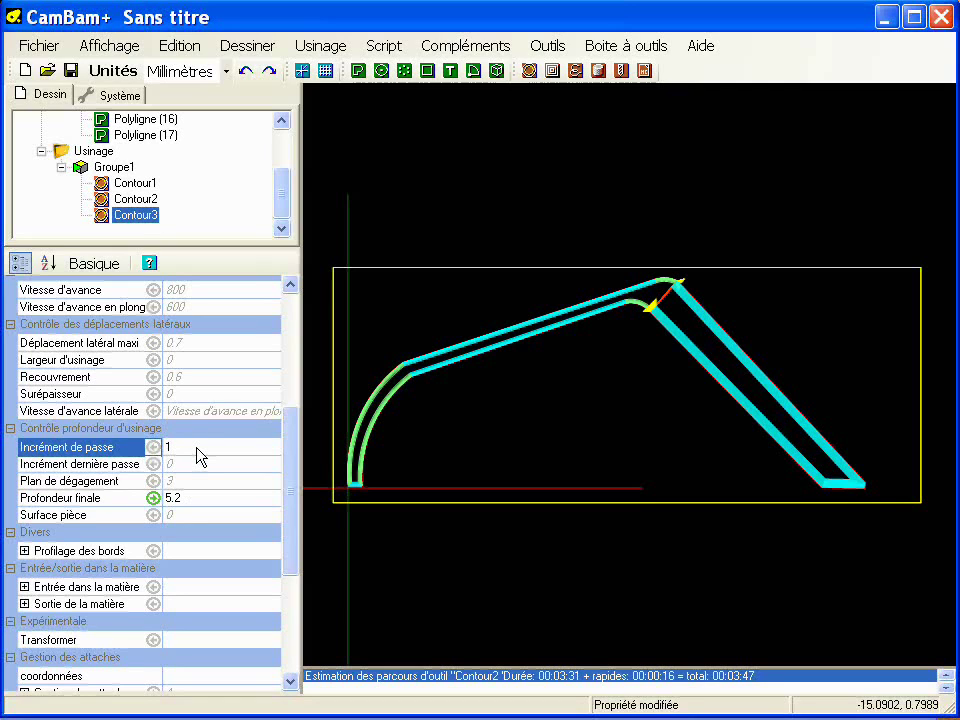
left_click_drag(294, 450, 294, 372)
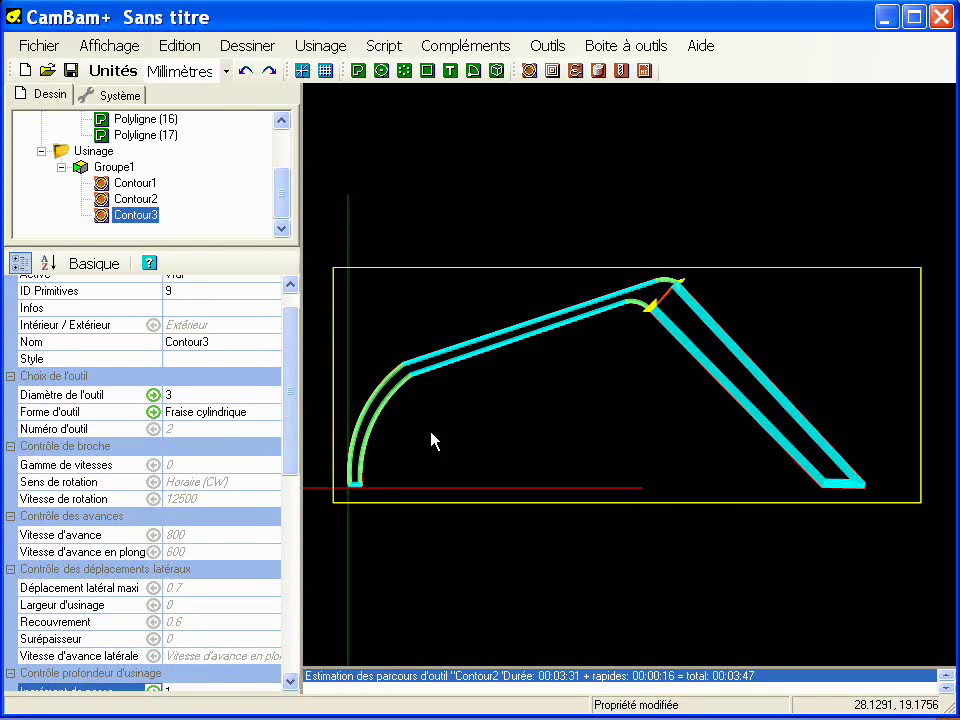
right_click(140, 215)
left_click(196, 229)
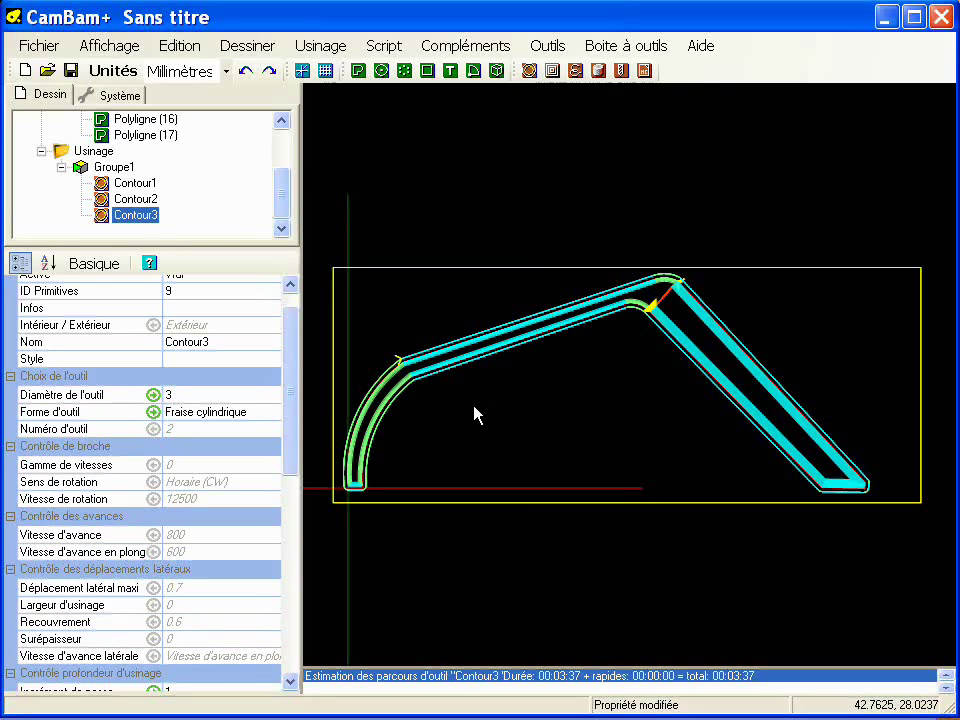
Set the tool diameter to 3 for Contour1 and Contour2 together and regenerate all toolpaths
middle_click_drag(491, 360, 515, 335)
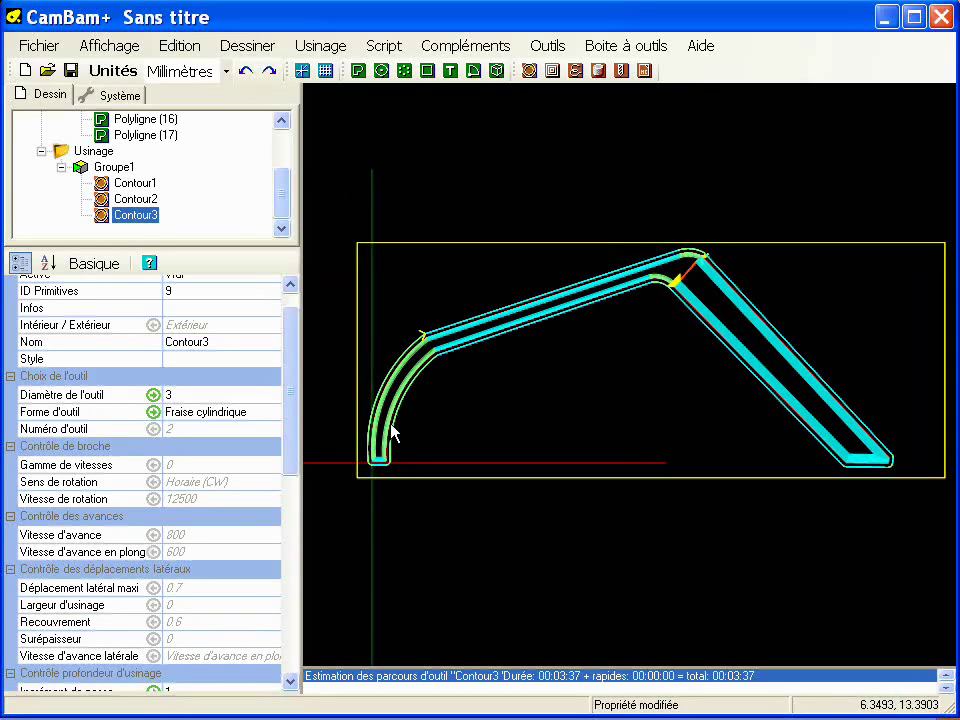
left_click_drag(390, 482, 367, 440, "alt")
scroll(367, 440, "up", 5)
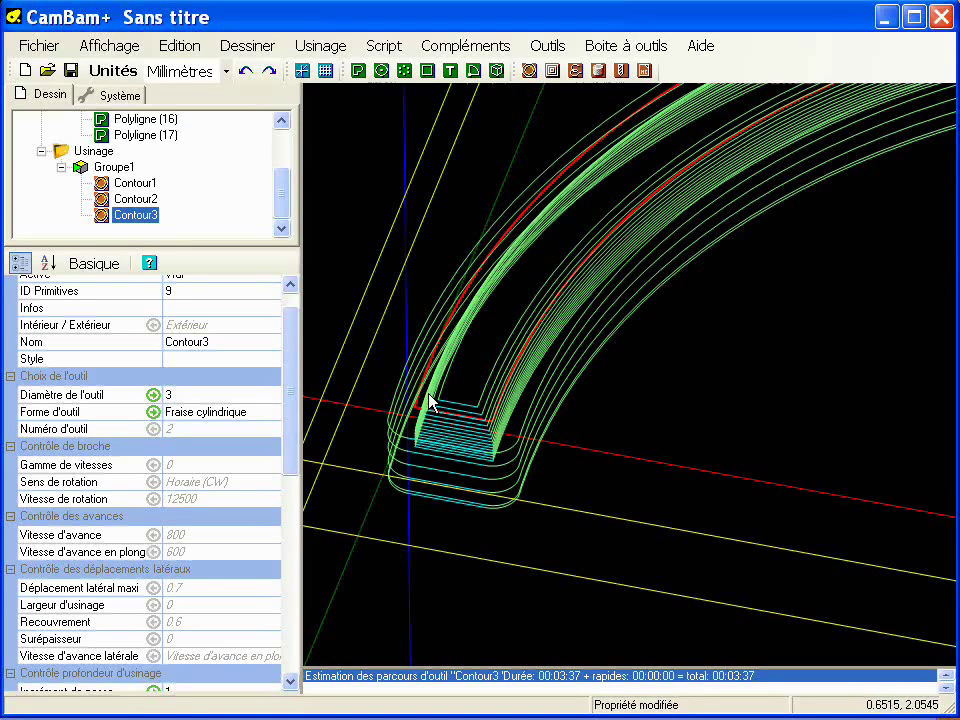
left_click(138, 185)
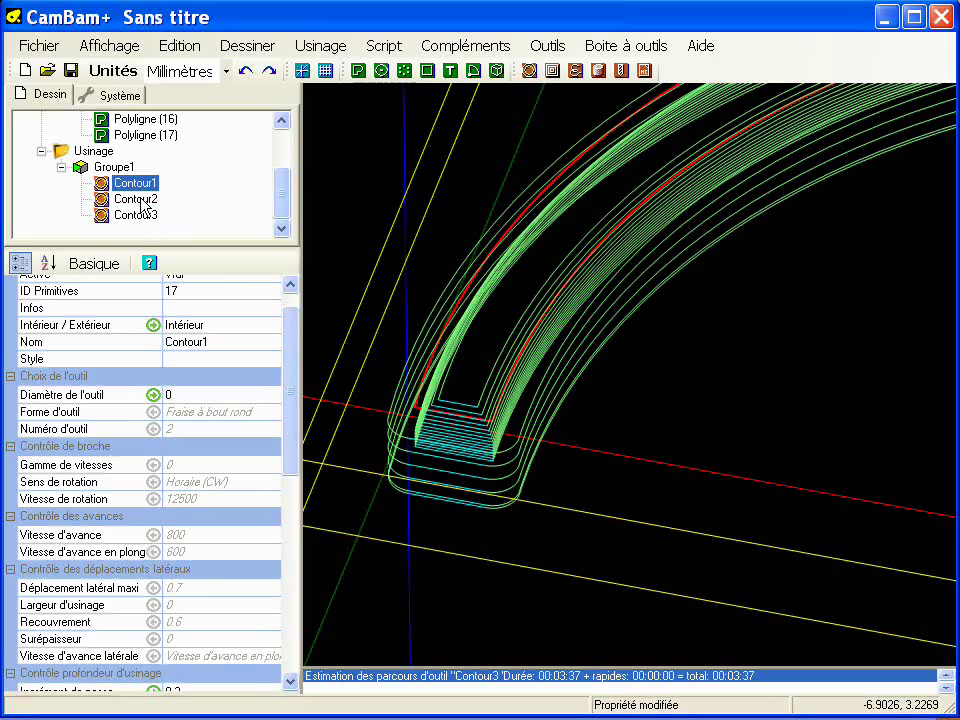
left_click(140, 199, "shift")
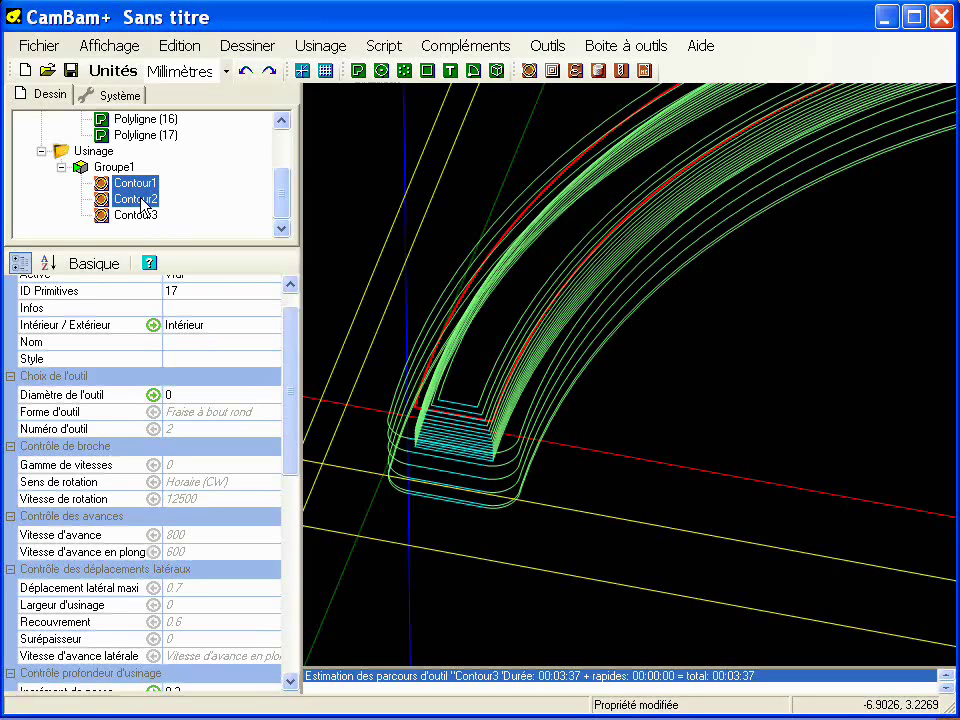
left_click(198, 395)
type("3")
key("Return")
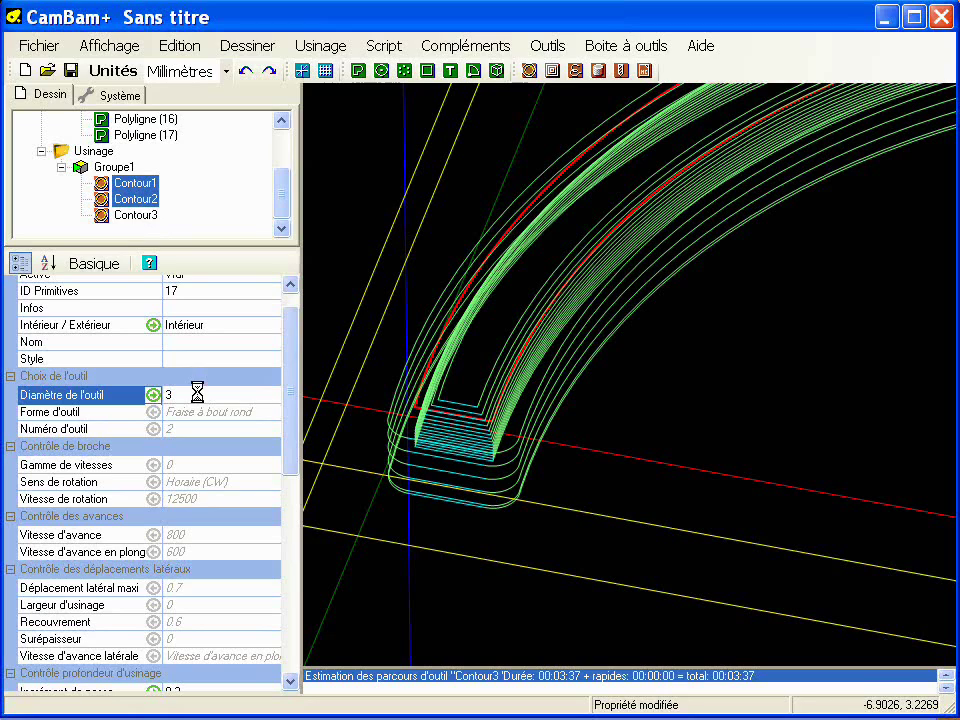
right_click(110, 156)
left_click(110, 160)
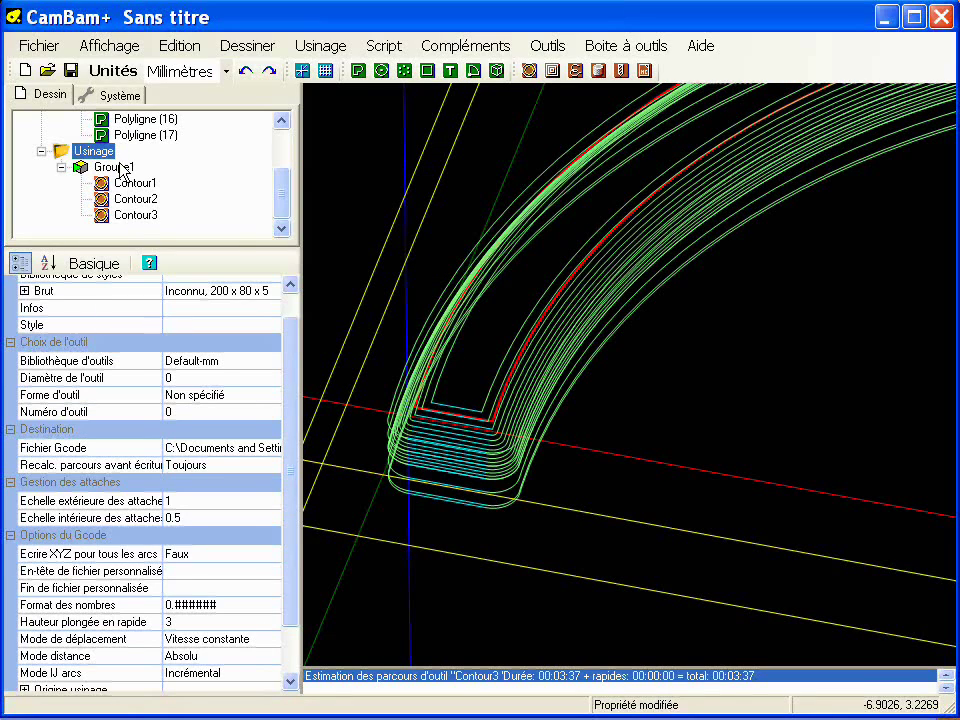
Set Contour3's holding tab method (Gestion des attaches) to Automatique and generate its toolpath
left_click_drag(525, 466, 482, 388, "alt")
left_click(122, 216)
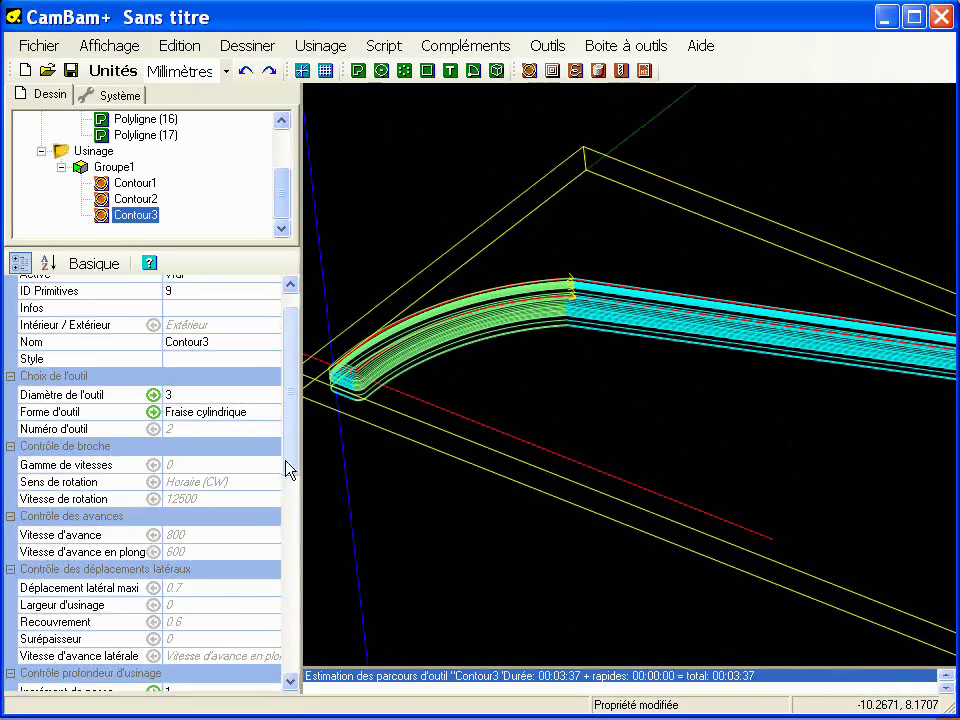
left_click_drag(292, 461, 293, 677)
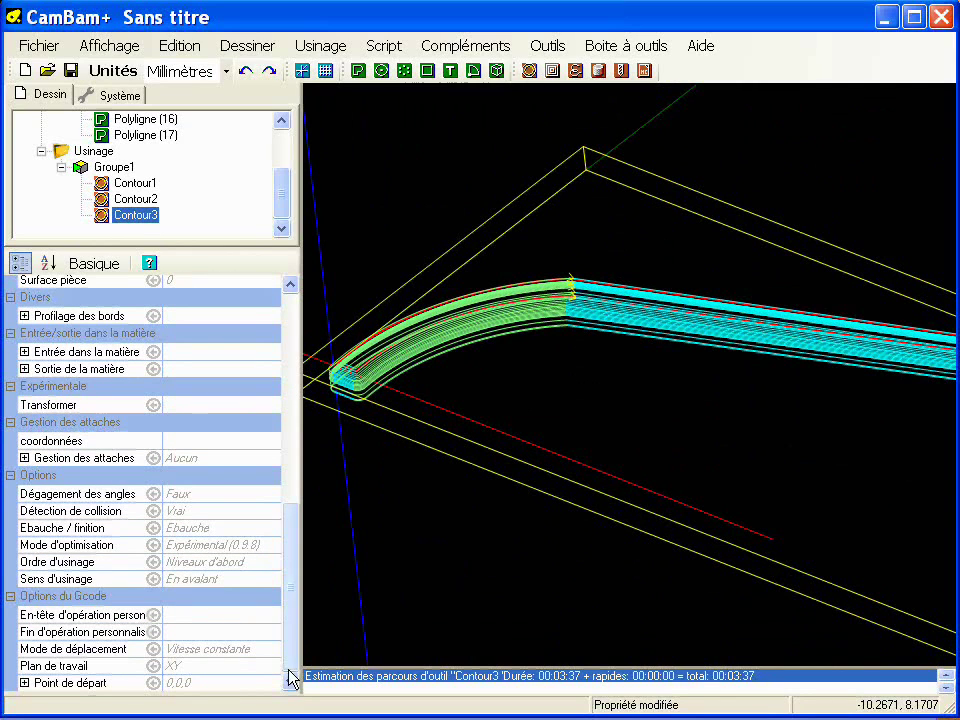
left_click(24, 458)
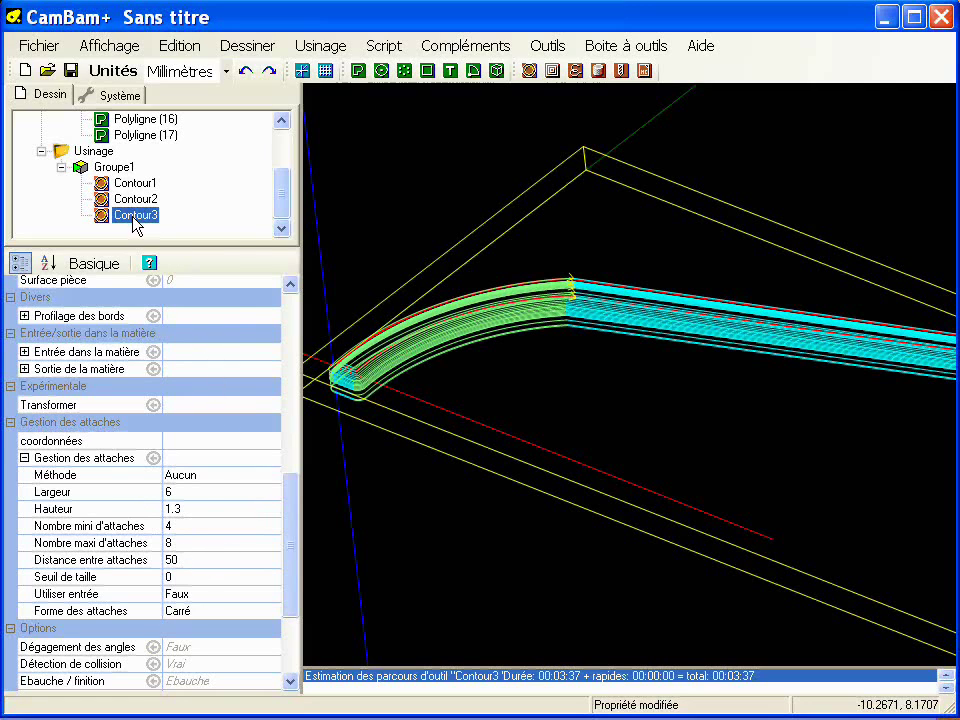
right_click(134, 216)
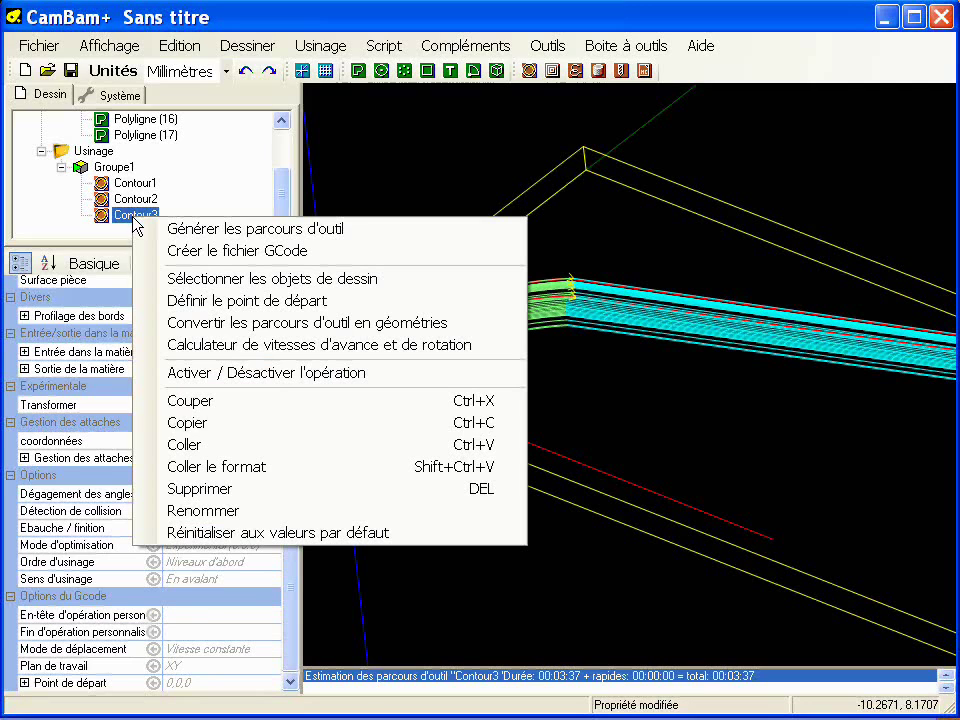
left_click(25, 457)
left_click(247, 477)
left_click(271, 476)
left_click(225, 507)
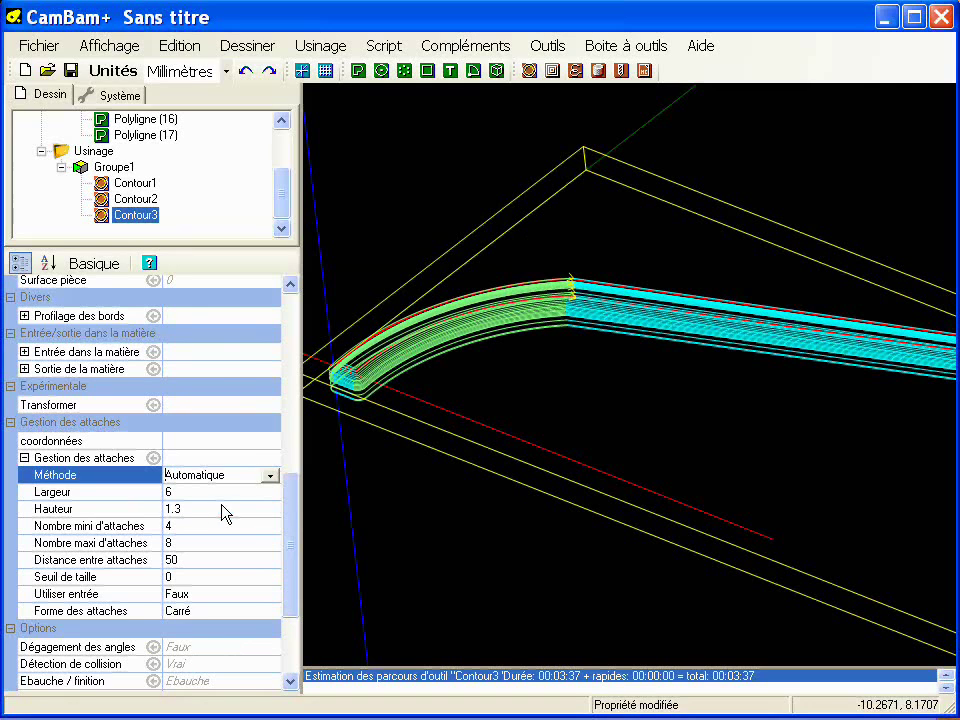
right_click(128, 217)
left_click(236, 229)
Switch Contour3's properties to the reduced display, set its final depth to -5.2 and regenerate its toolpath
left_click_drag(645, 358, 545, 370, "alt")
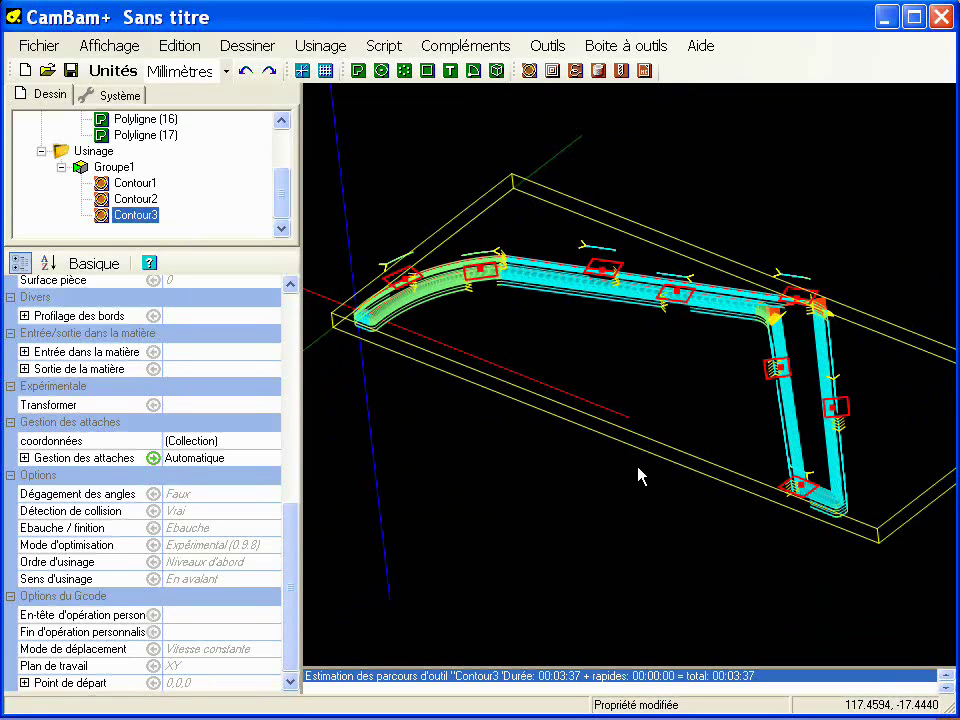
left_click_drag(638, 475, 628, 306, "alt")
scroll(604, 253, "up", 5)
scroll(578, 388, "down", 4)
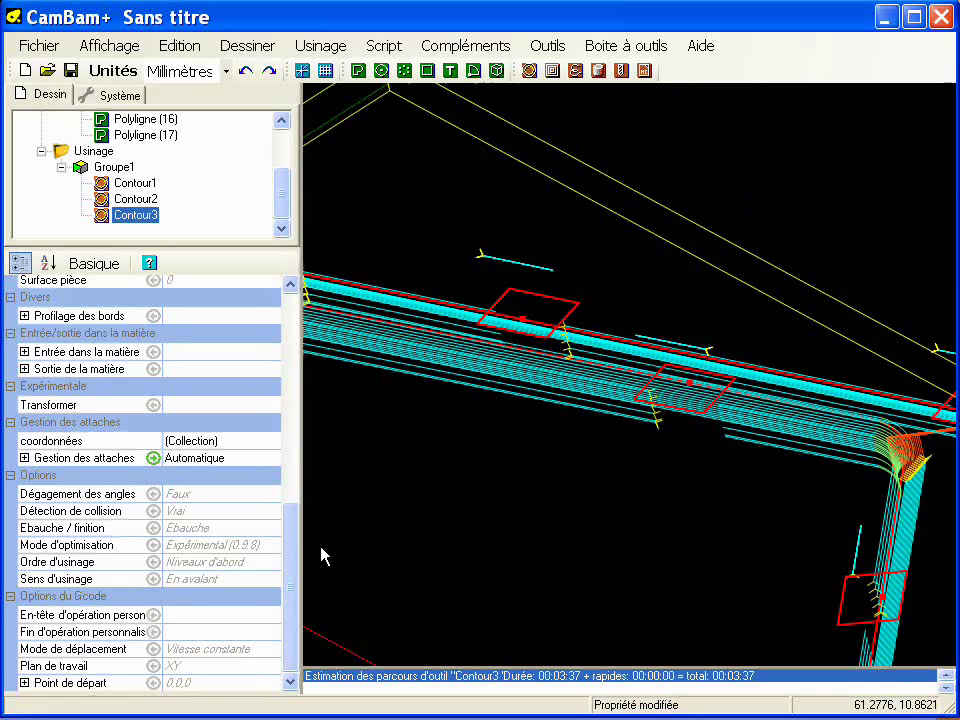
left_click_drag(291, 563, 287, 388)
left_click(94, 263)
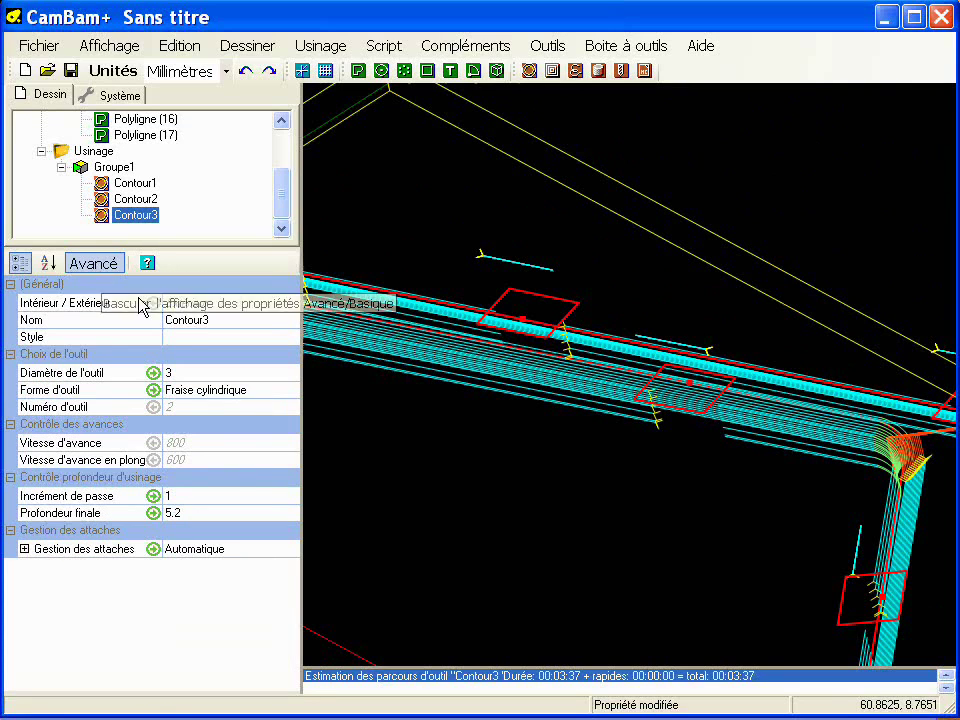
left_click(206, 513)
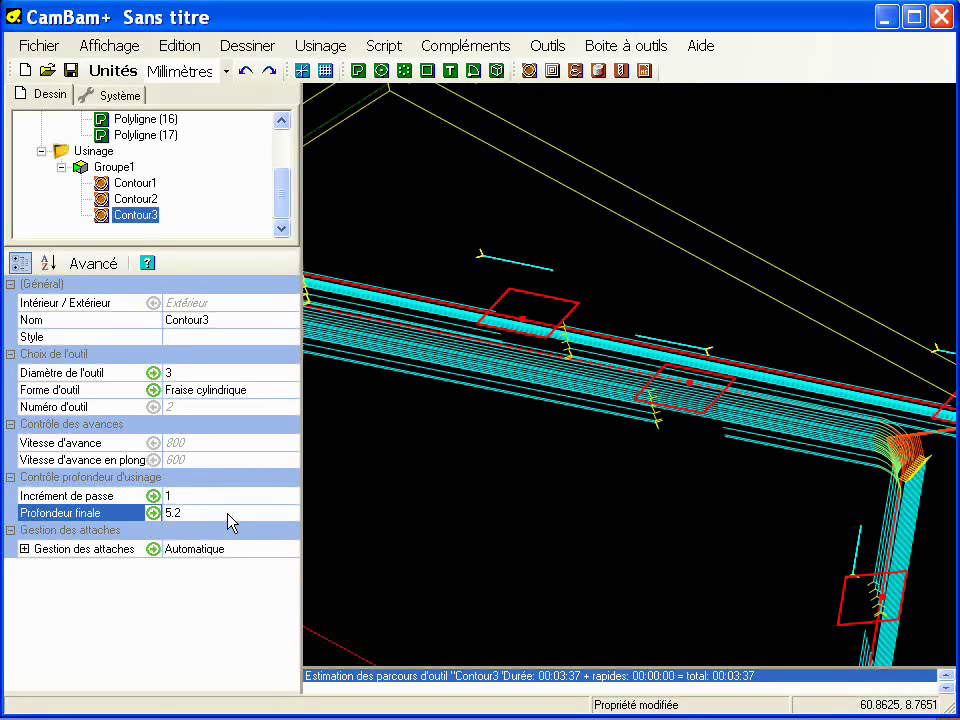
type("-")
key("Return")
right_click(145, 225)
left_click(165, 228)
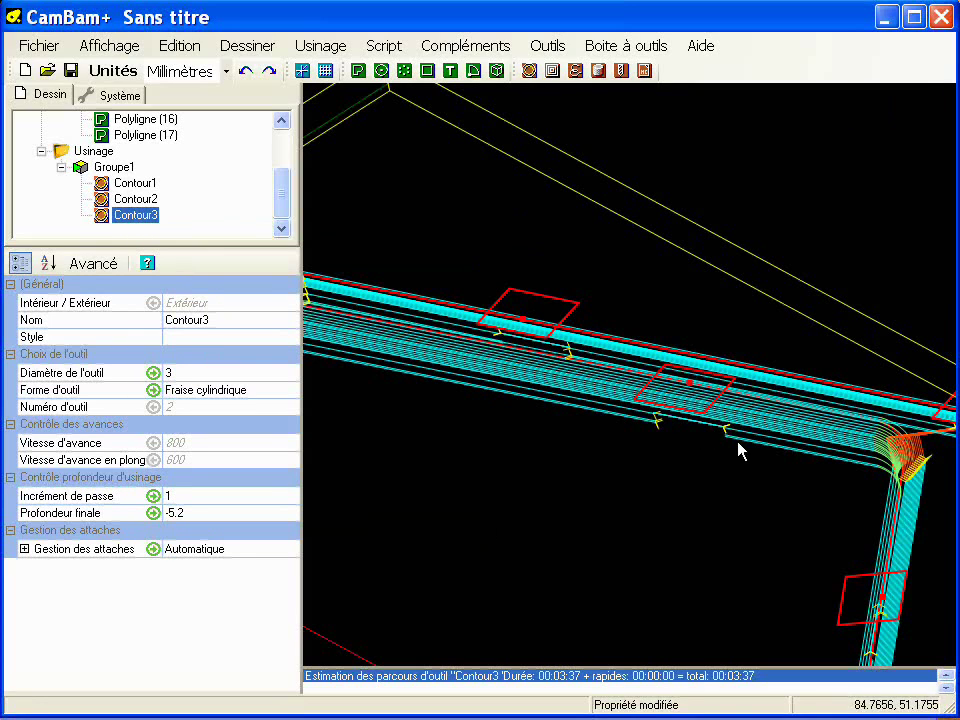
Regenerate the toolpaths of the whole Usinage folder and create its GCode file
scroll(626, 336, "down", 5)
scroll(625, 329, "down", 1)
mouse_move(615, 359)
middle_mouse_down()
mouse_move(585, 380)
mouse_move(604, 366)
middle_mouse_up()
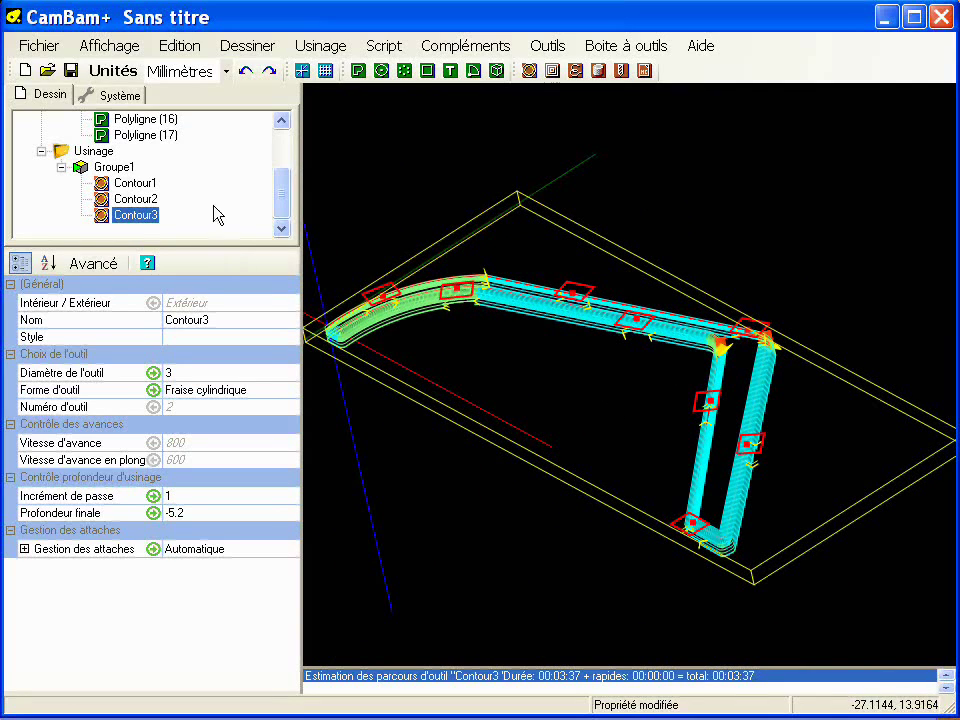
left_click(95, 150)
right_click(96, 150)
left_click(120, 162)
right_click(92, 150)
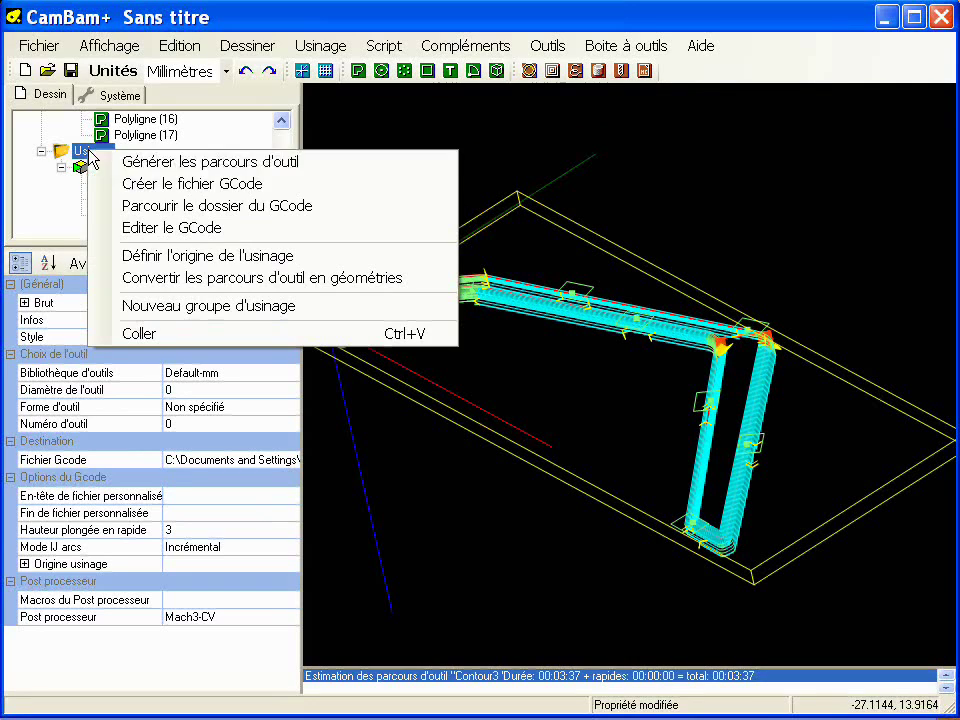
left_click(133, 184)
left_click(448, 410)
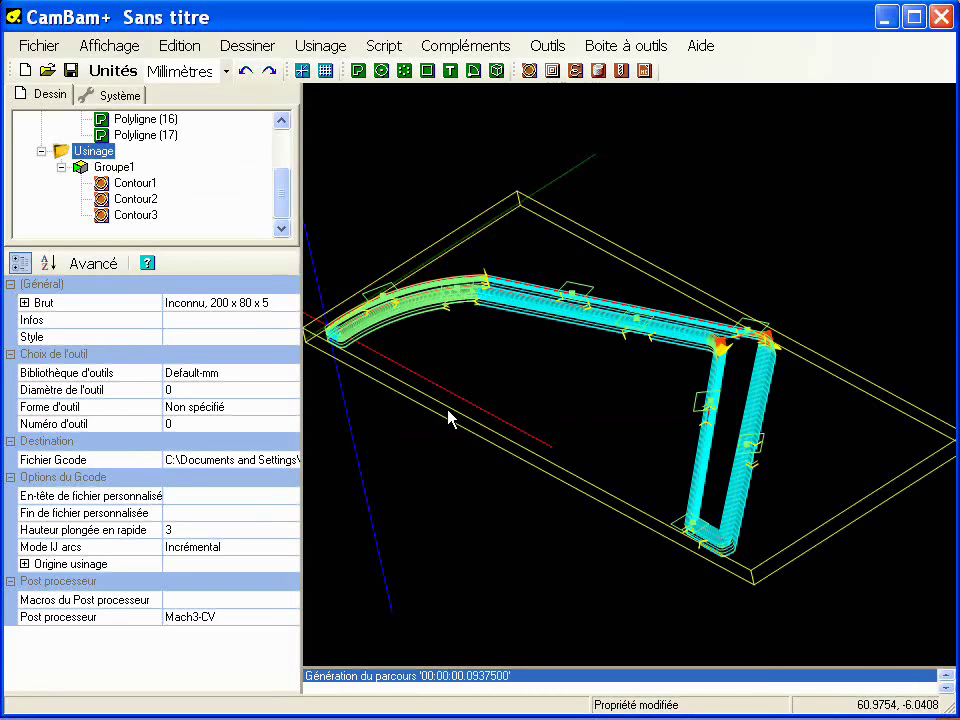
Send the machining to CutViewer and run the simulation through to the end of the program
left_click(549, 46)
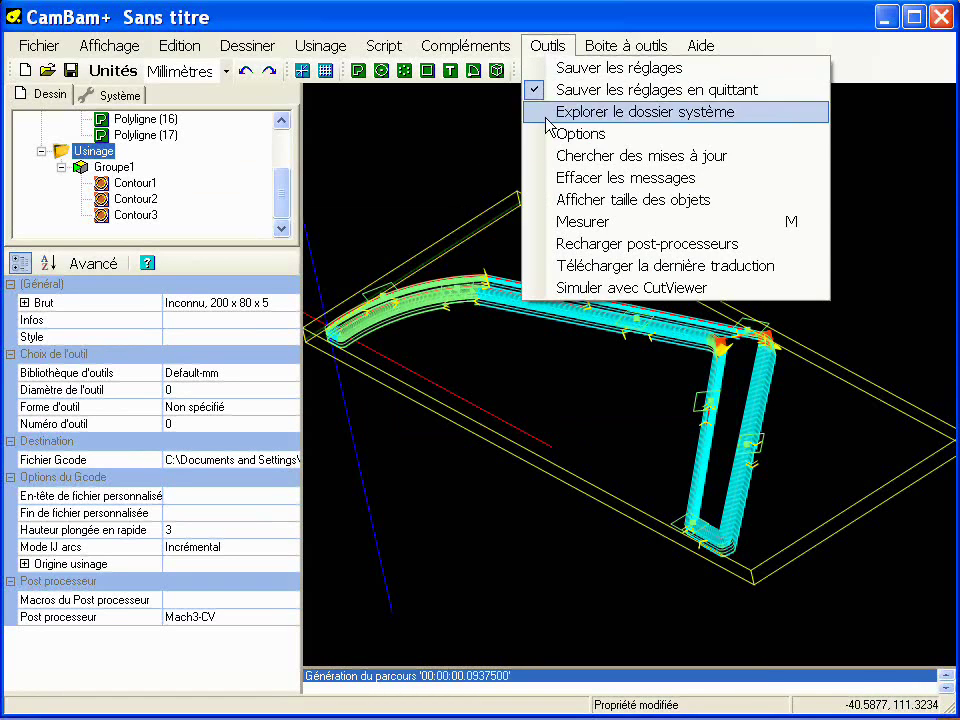
left_click(556, 286)
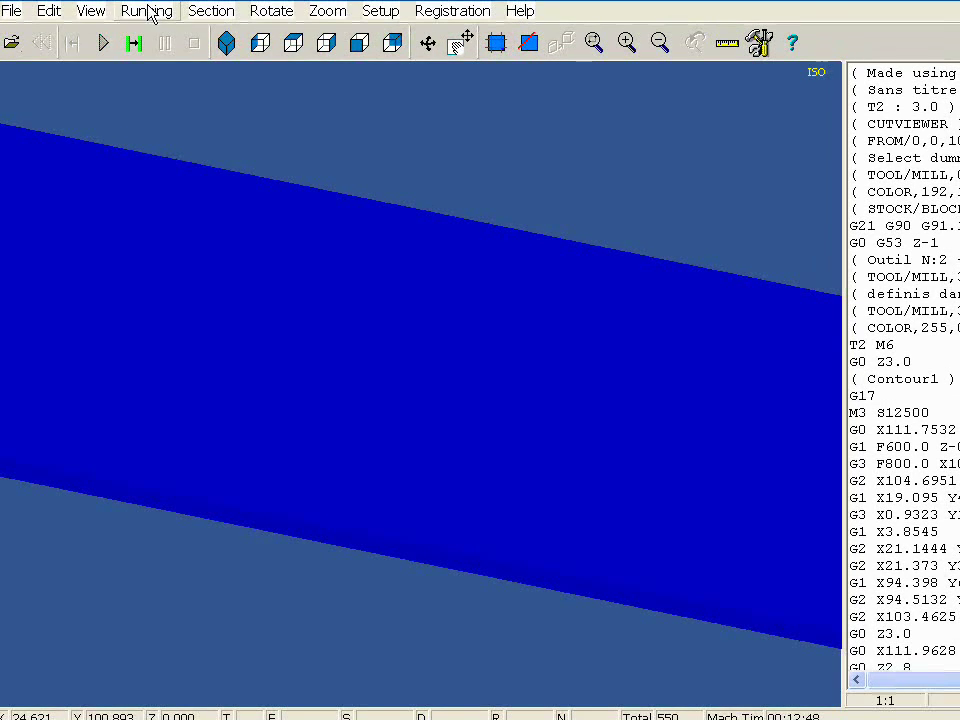
left_click(148, 11)
left_click(156, 43)
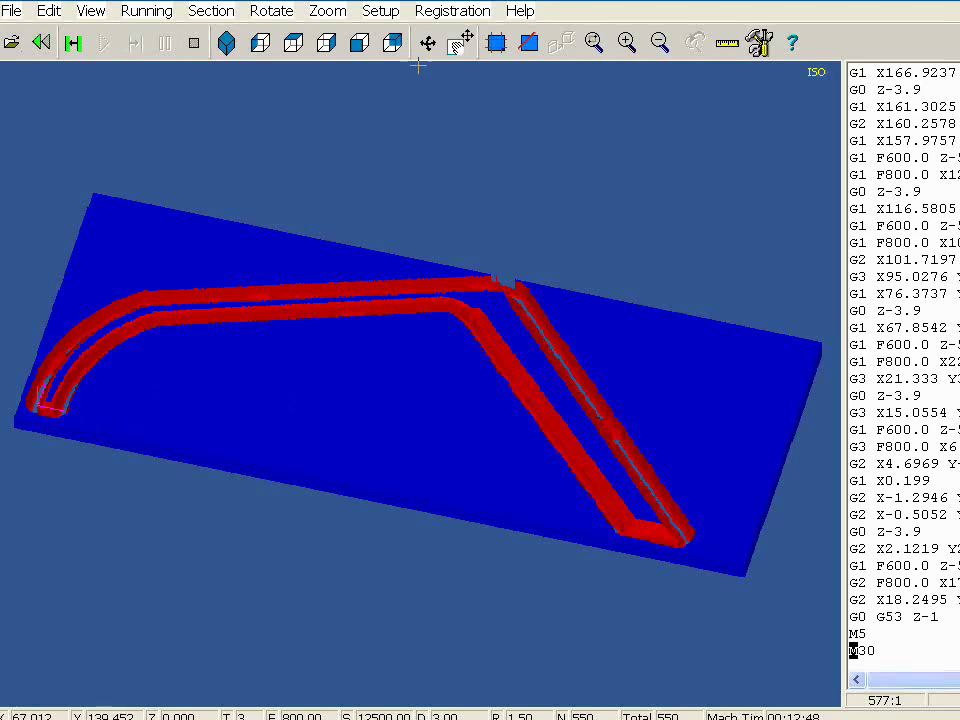
Examine the curved end of the simulated part up close from several angles, checking the rounded edges and cut-out
left_click_drag(17, 172, 305, 461)
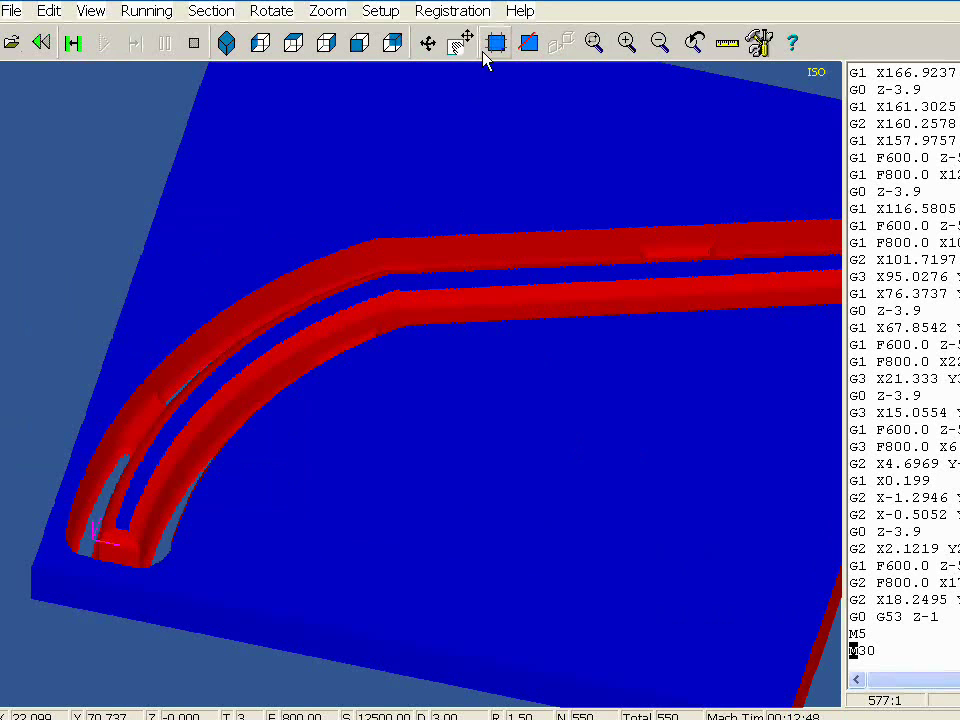
left_click(427, 43)
left_click_drag(186, 506, 210, 486)
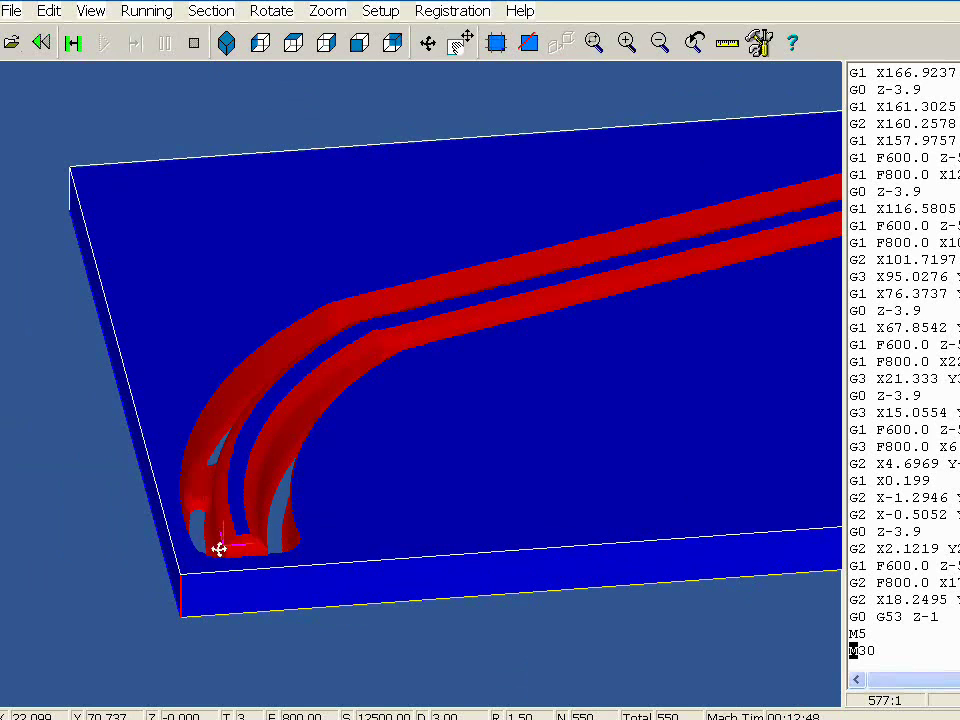
left_click_drag(274, 488, 344, 444)
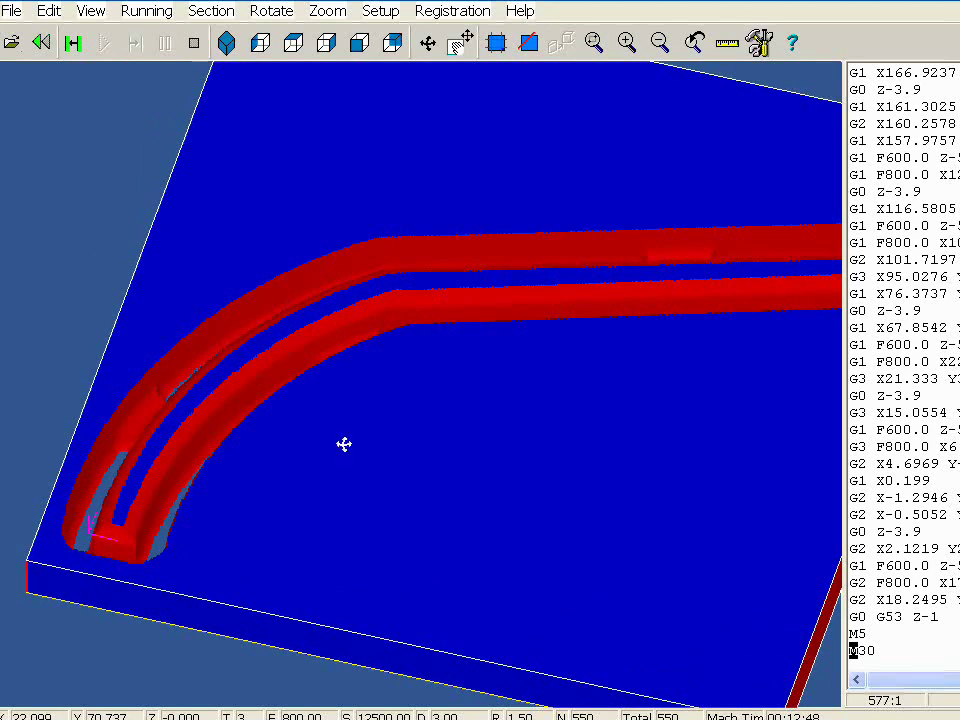
left_click_drag(587, 305, 545, 304)
left_click_drag(552, 358, 602, 244)
left_click(695, 45)
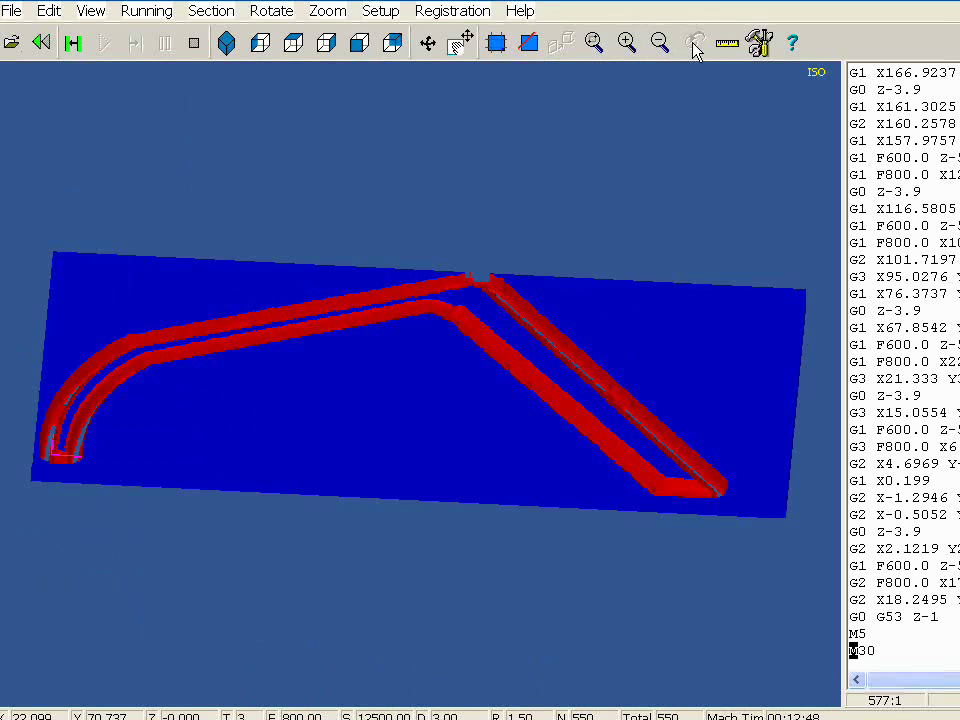
Examine the simulated part's bend and straight leg up close, checking the rounded-to-chamfered edge transition and the holding tabs
left_click(496, 42)
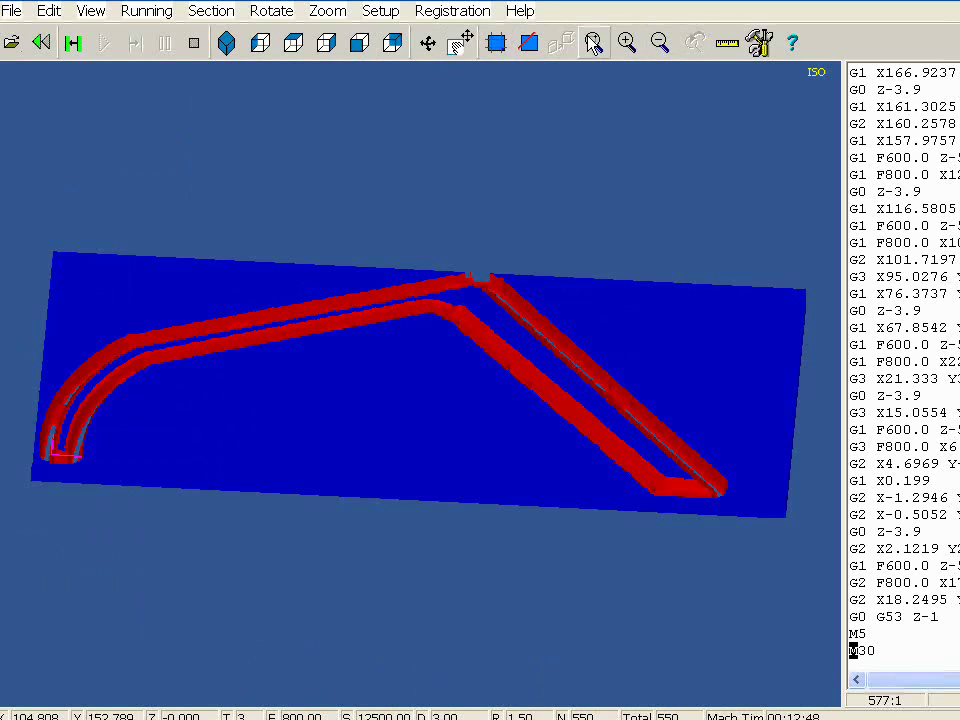
left_click_drag(370, 237, 609, 427)
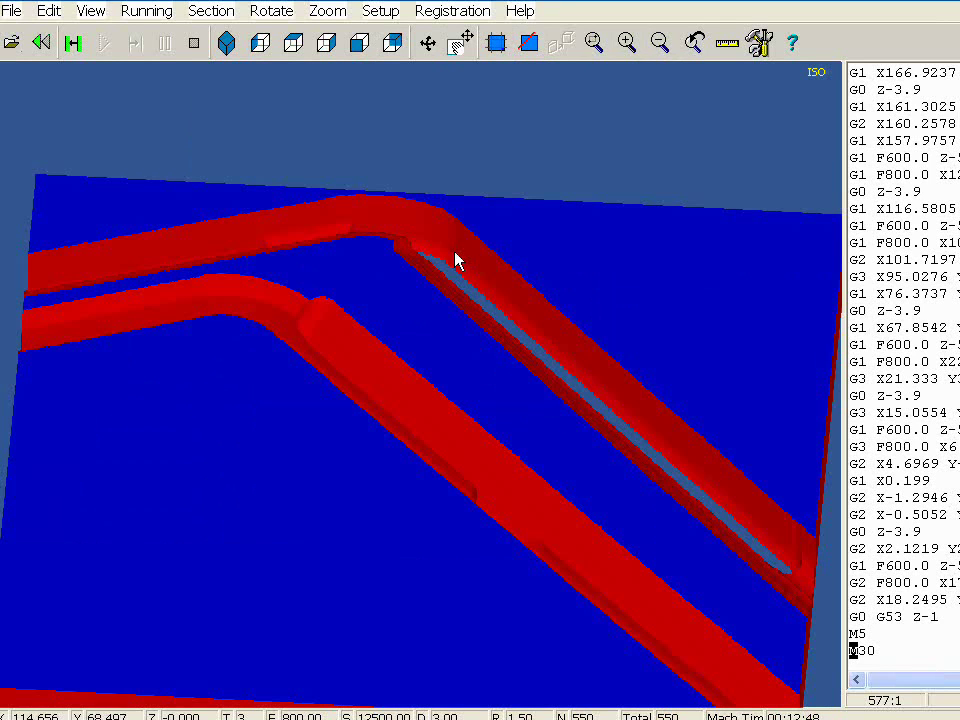
left_click(427, 42)
left_click_drag(399, 411, 373, 400)
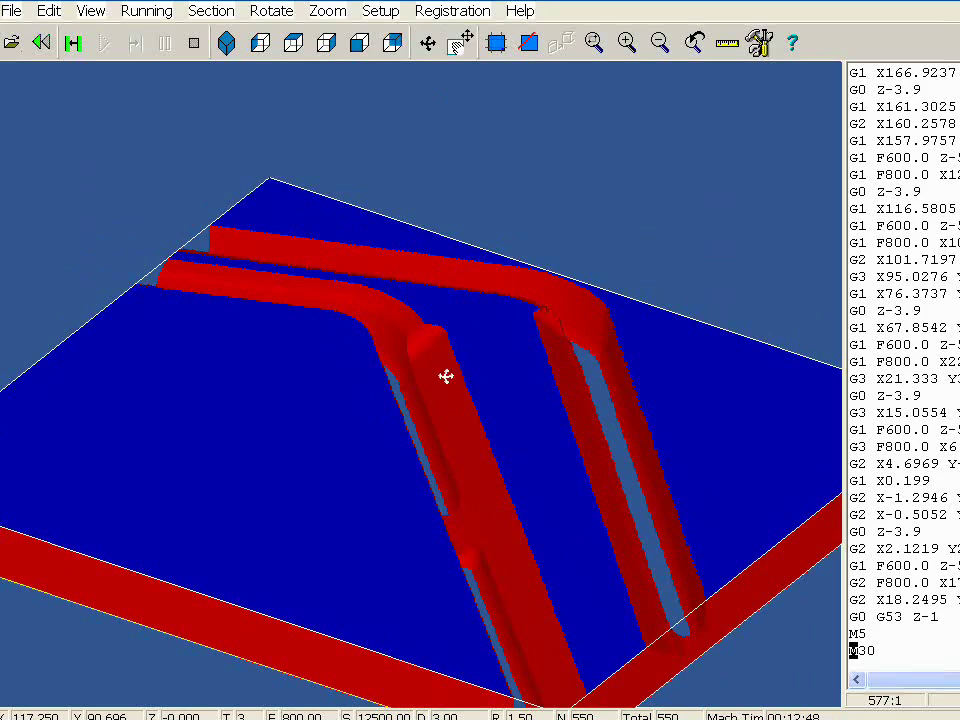
left_click_drag(452, 479, 419, 472)
left_click_drag(482, 478, 591, 507)
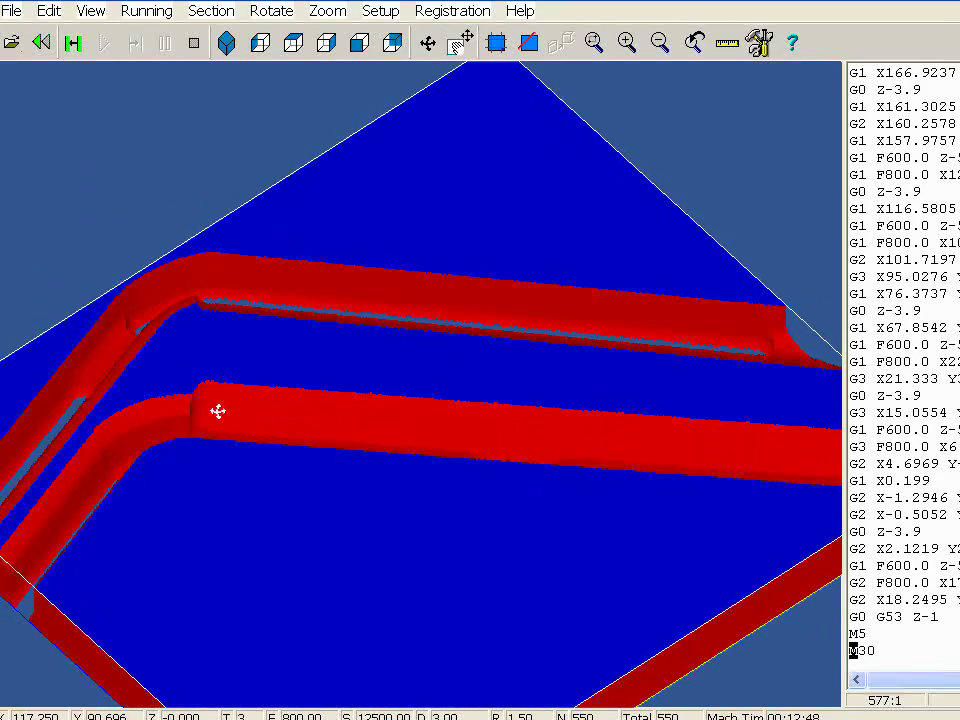
left_click_drag(288, 486, 342, 353)
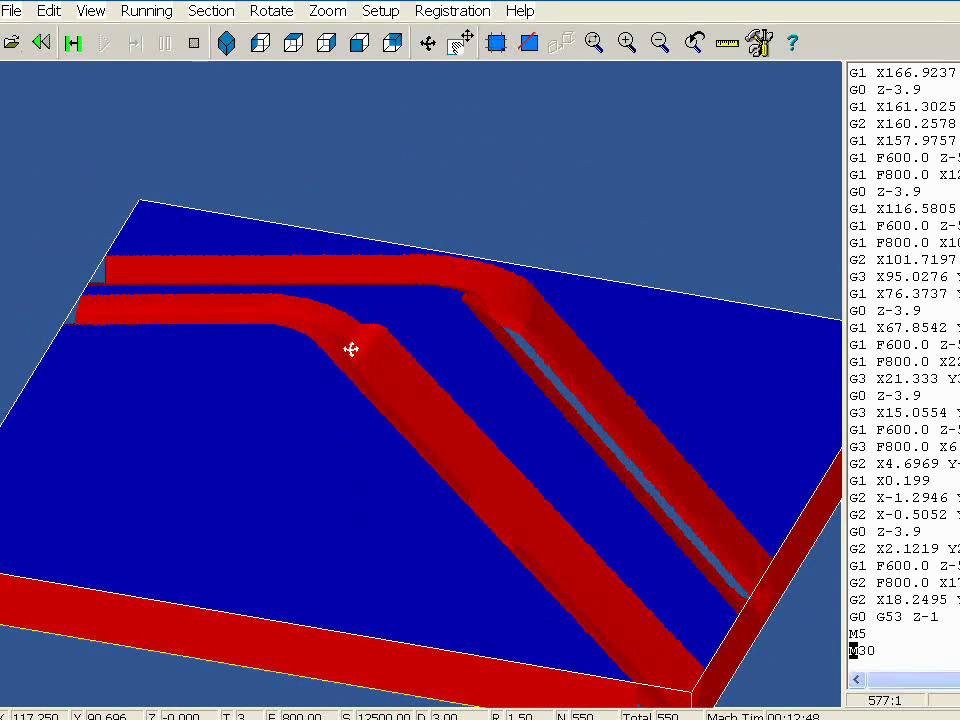
left_click_drag(466, 446, 338, 435)
left_click_drag(195, 459, 230, 430)
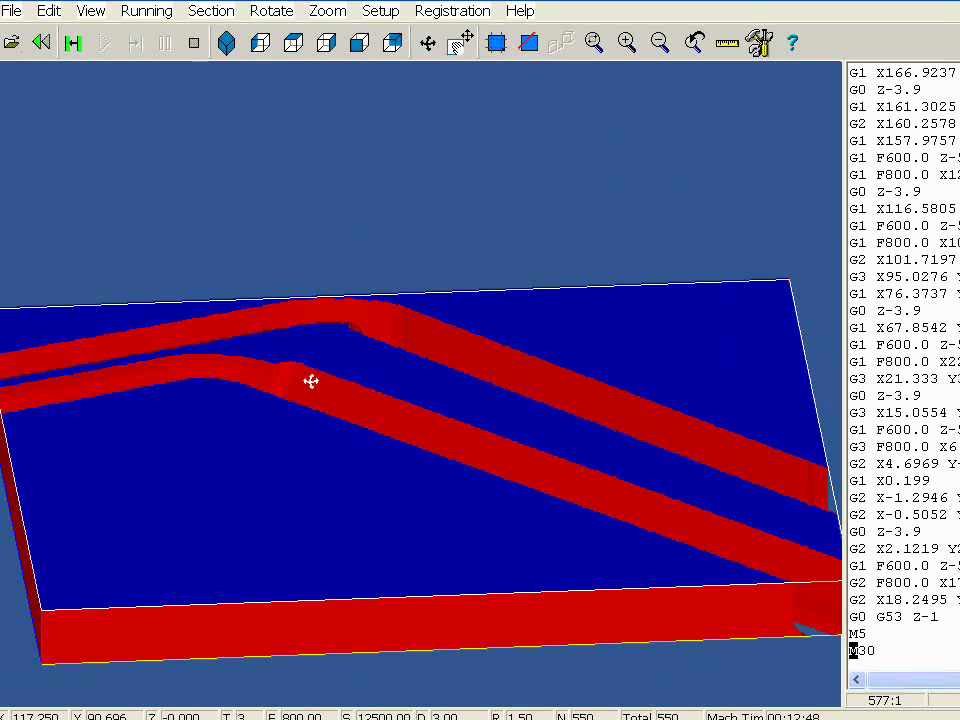
left_click_drag(426, 481, 373, 474)
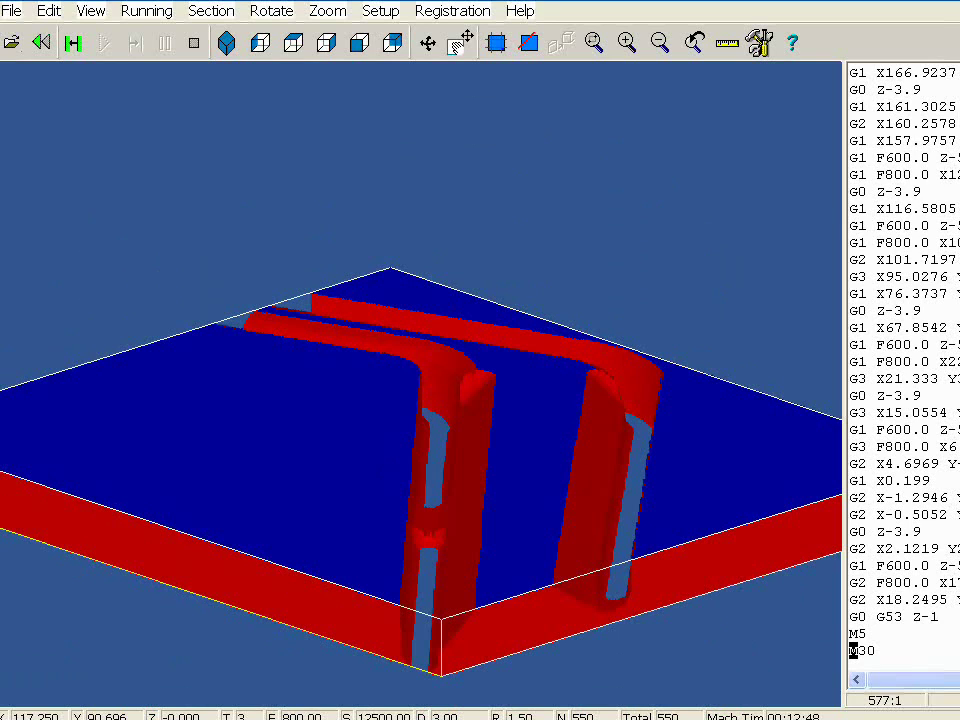
left_click(959, 1)
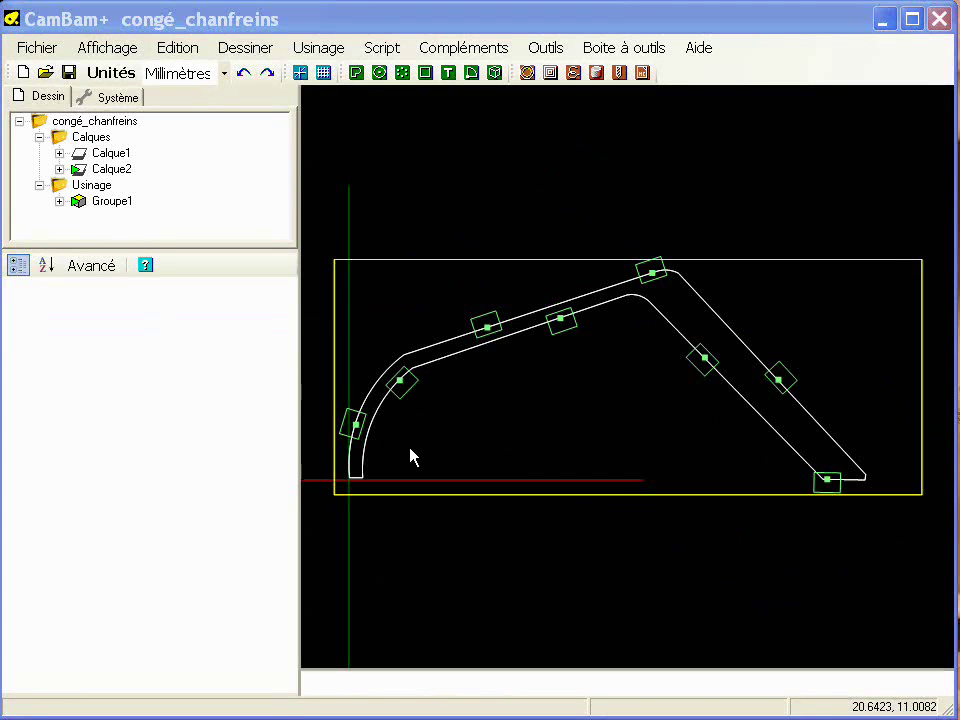
Generate the toolpath of Contour1 in the congé_chanfreins drawing and view it at the profile's curved end
middle_click_drag(411, 454, 506, 456)
mouse_move(493, 465)
left_mouse_down("alt")
mouse_move(467, 336)
mouse_move(470, 455)
left_mouse_up("alt")
scroll(470, 453, "up", 6)
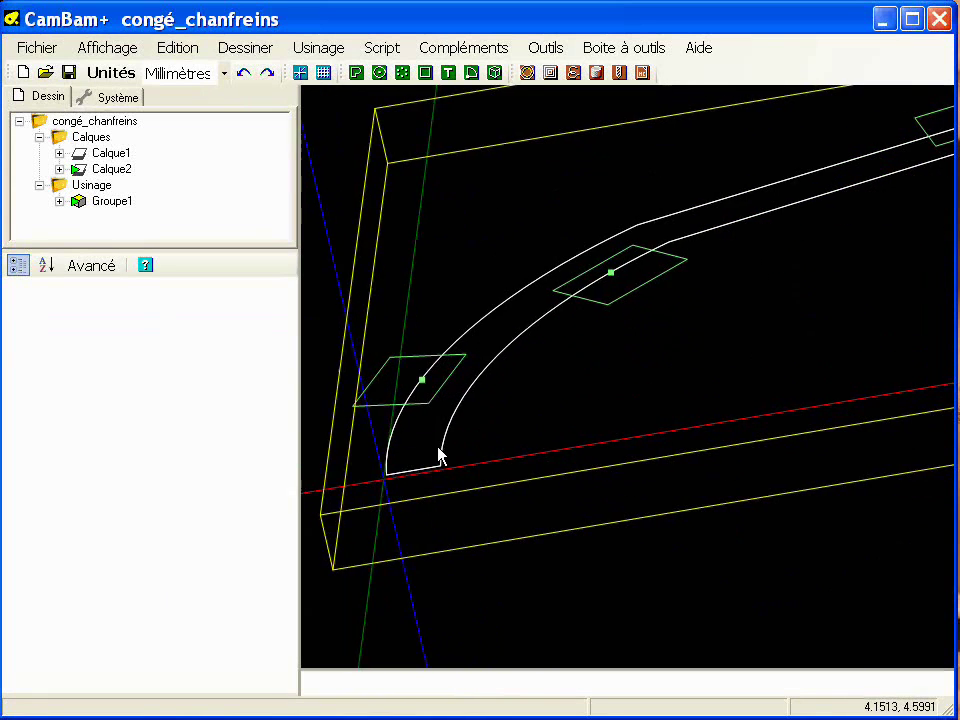
left_click(59, 201)
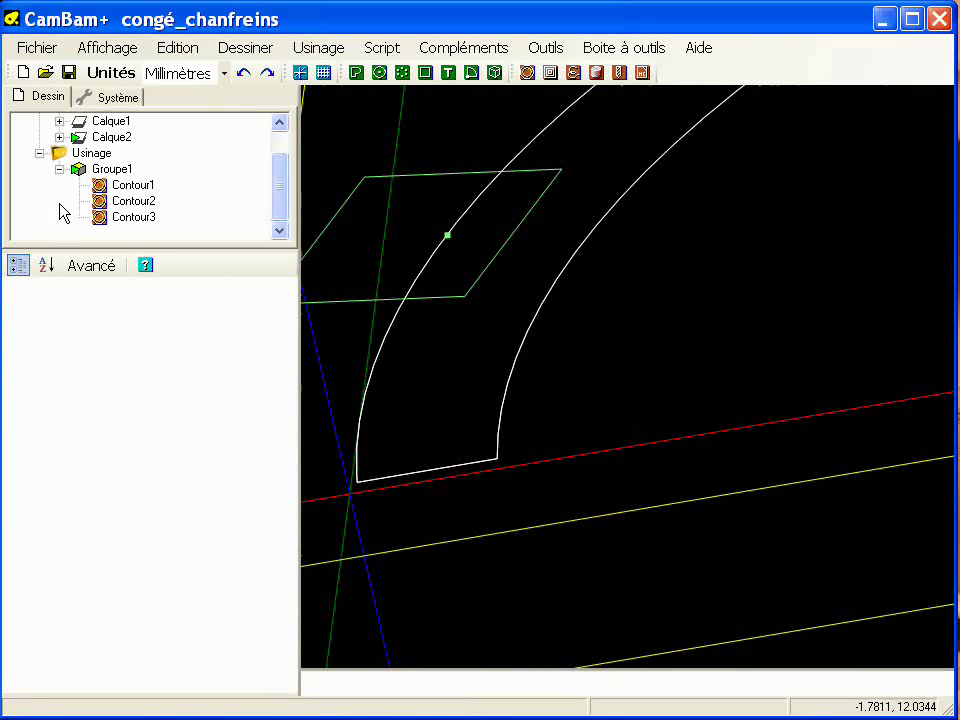
left_click(140, 188)
right_click(136, 186)
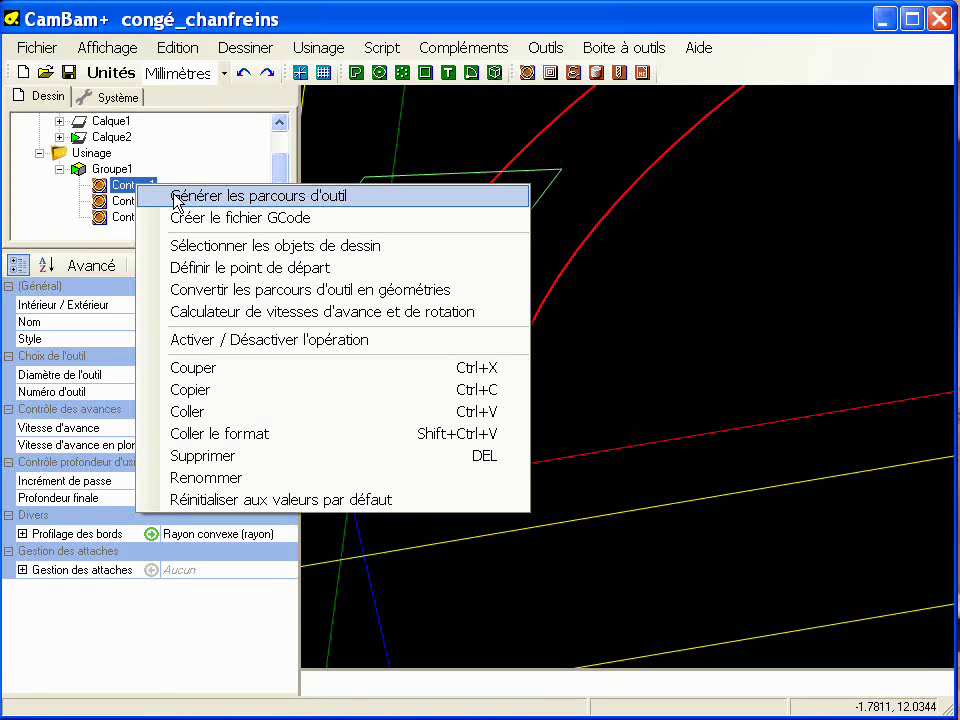
left_click(177, 196)
mouse_move(455, 395)
middle_mouse_down()
mouse_move(480, 343)
mouse_move(487, 352)
middle_mouse_up()
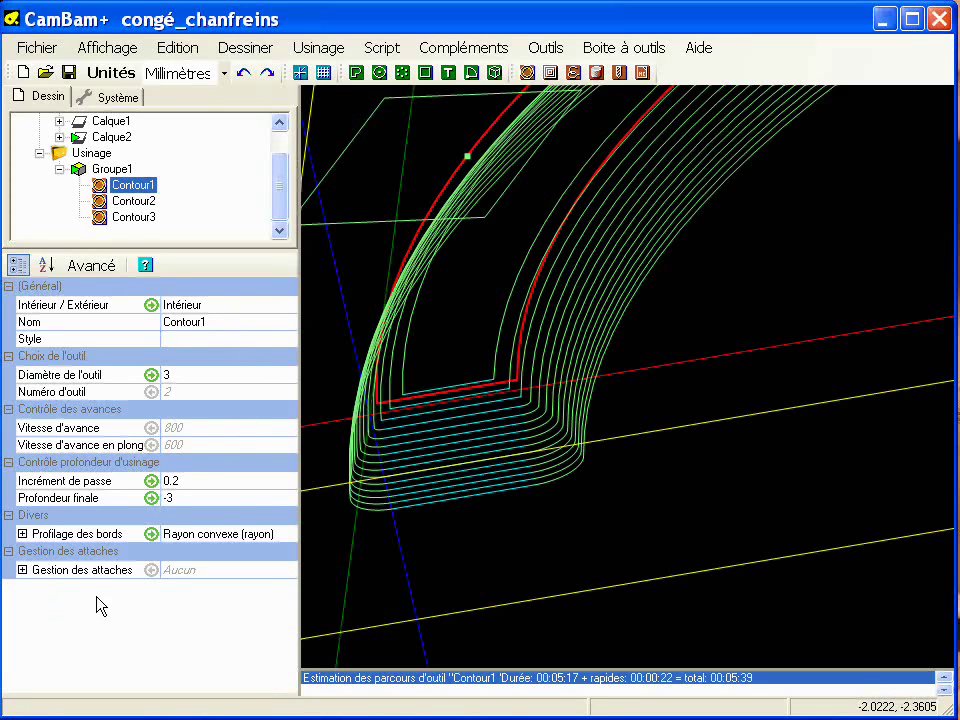
Set Ajuster largeur de coupe to Vrai in Contour1's edge profiling and regenerate its toolpath
left_click(22, 534)
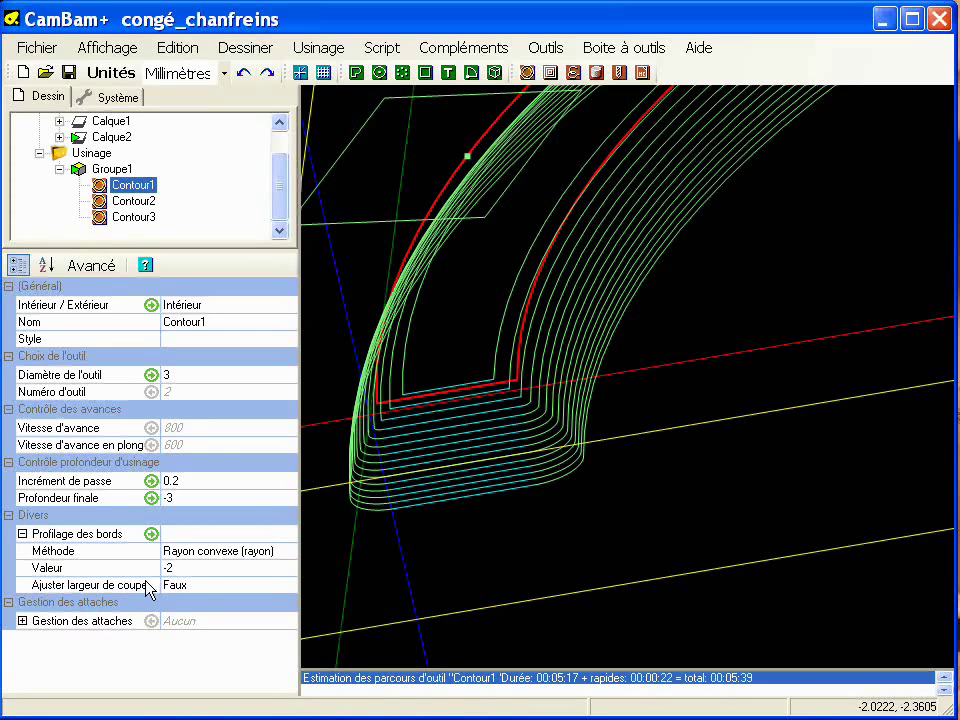
left_click(199, 586)
double_click(199, 584)
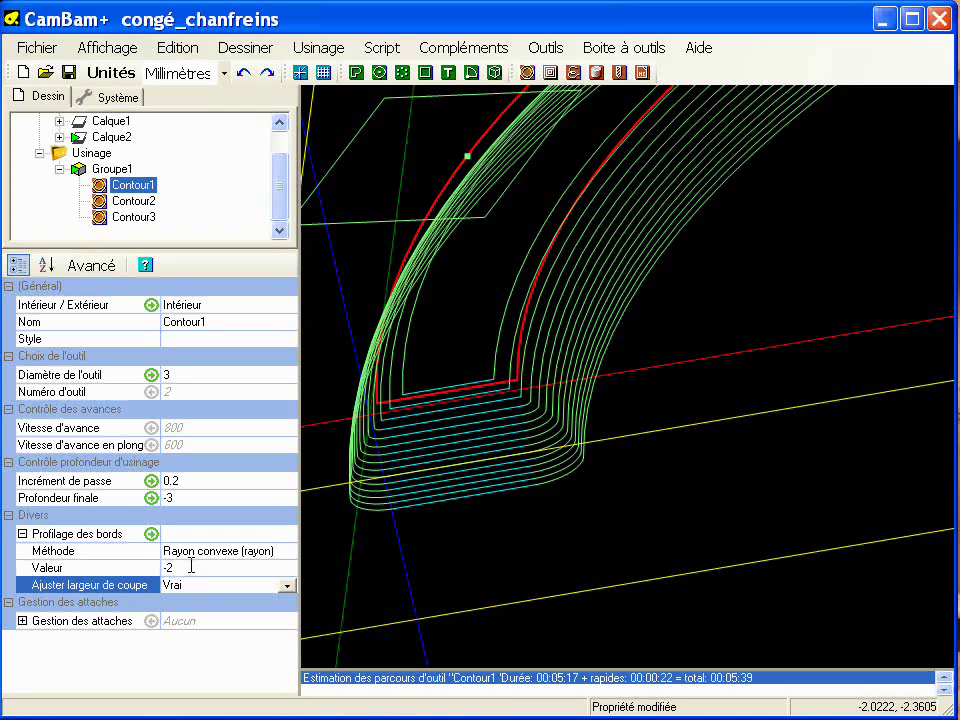
left_click(146, 186)
right_click(179, 186)
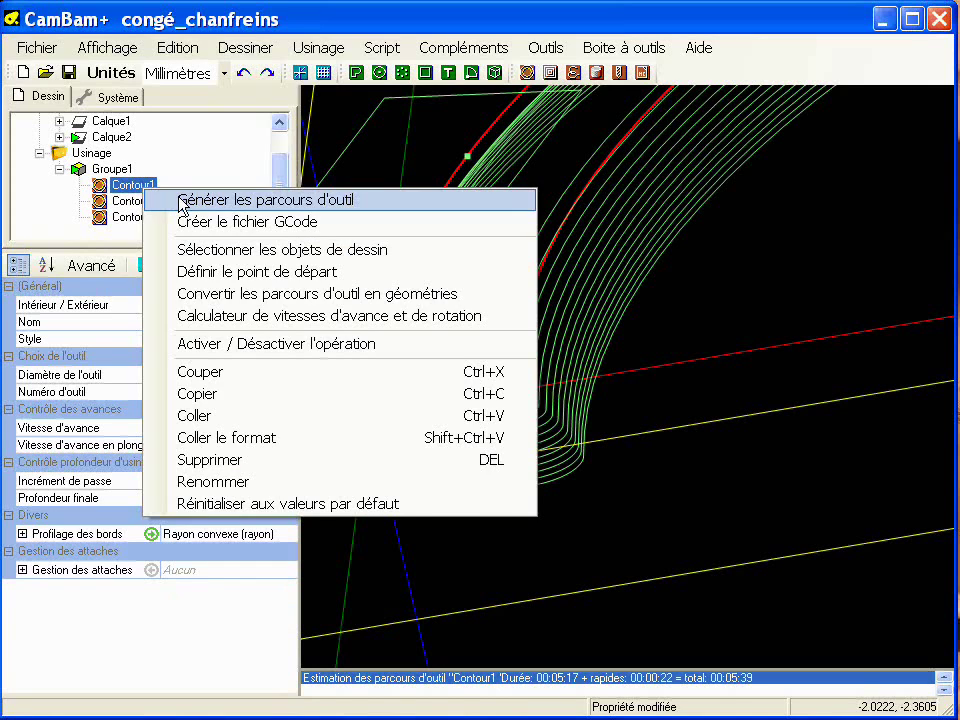
left_click(200, 196)
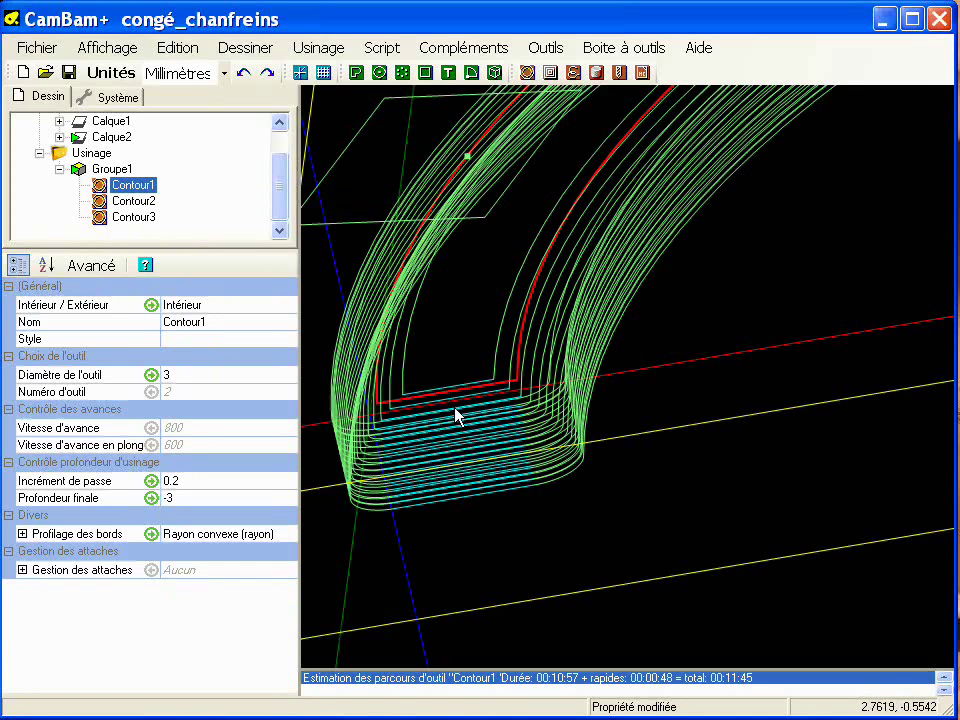
Examine Contour1's regenerated toolpath up close at the profile's curved end, checking the added passes across the cut width
left_click_drag(572, 381, 491, 407, "alt")
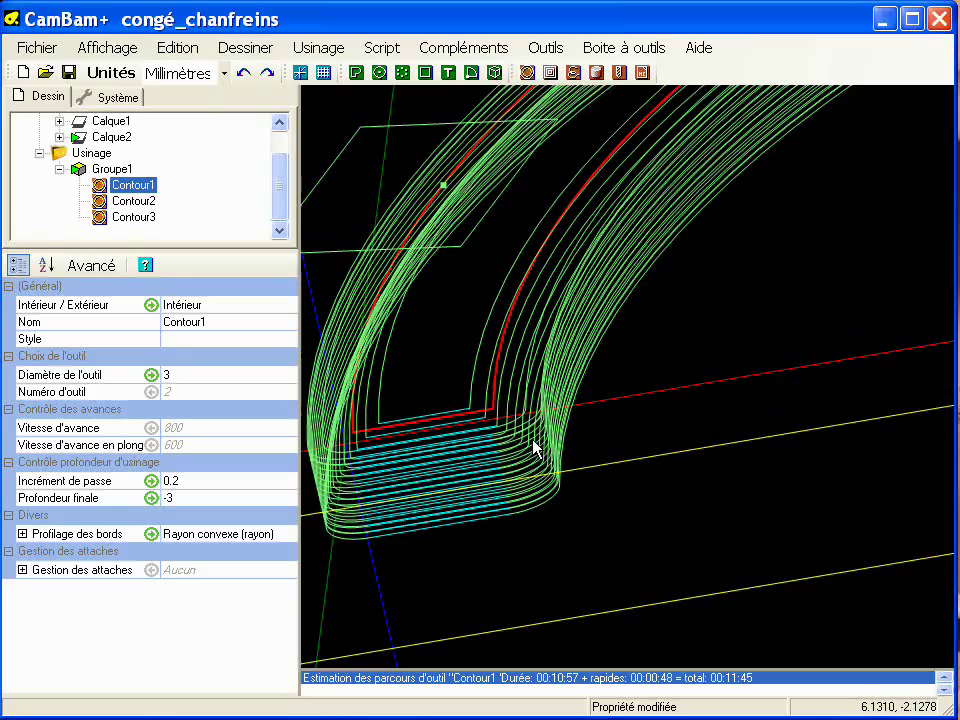
scroll(535, 449, "up", 3)
scroll(573, 373, "up", 2)
scroll(628, 403, "up", 1)
scroll(527, 405, "up", 1)
right_click(663, 368)
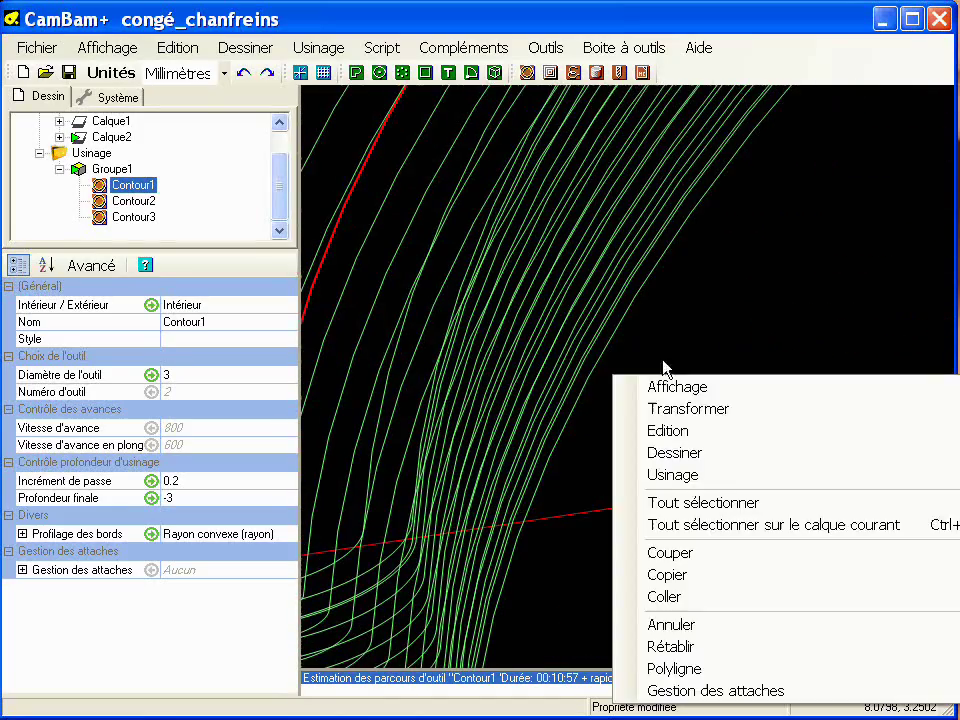
left_click(529, 367)
scroll(567, 364, "down", 4)
scroll(565, 400, "up", 2)
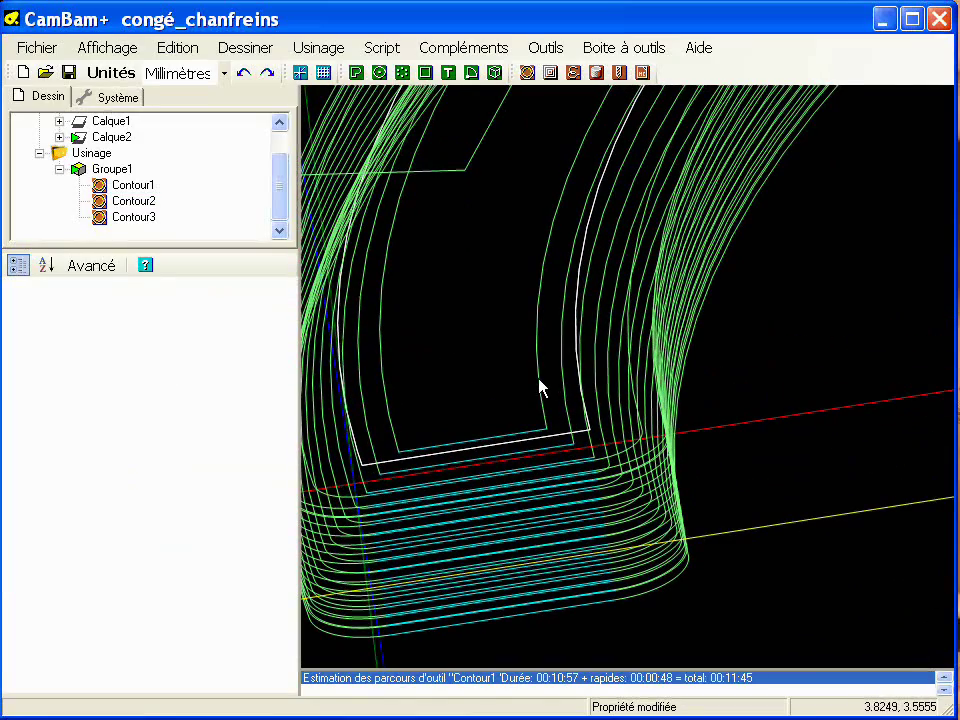
scroll(540, 388, "down", 2)
scroll(533, 398, "down", 1)
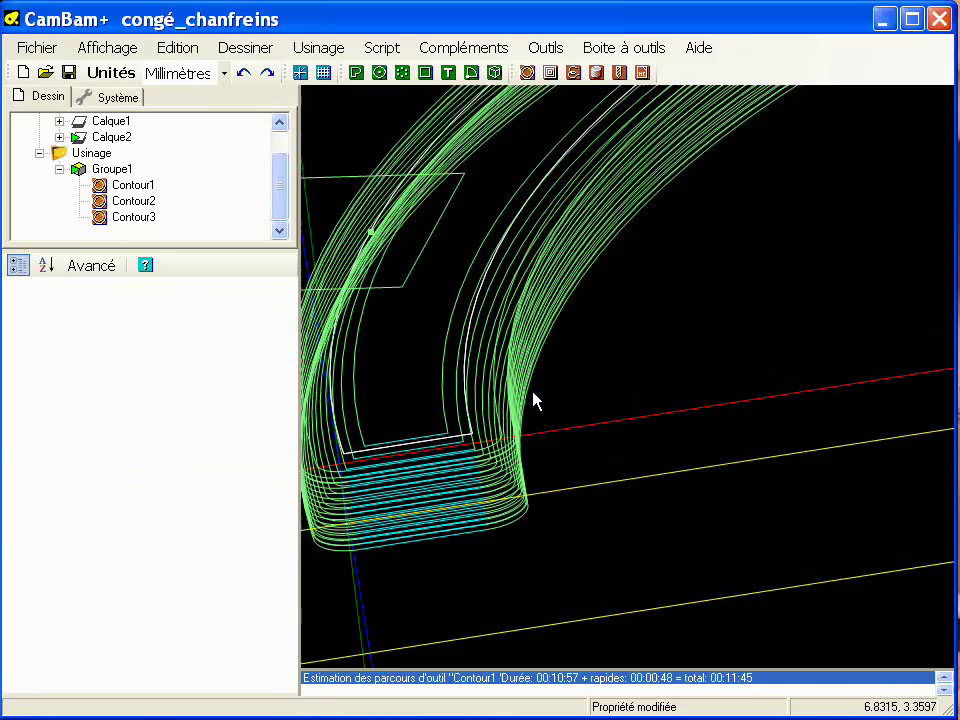
Generate the toolpath of Contour2 and view it at the pointed end of the profile's straight leg
scroll(568, 381, "down", 2)
scroll(697, 307, "up", 5)
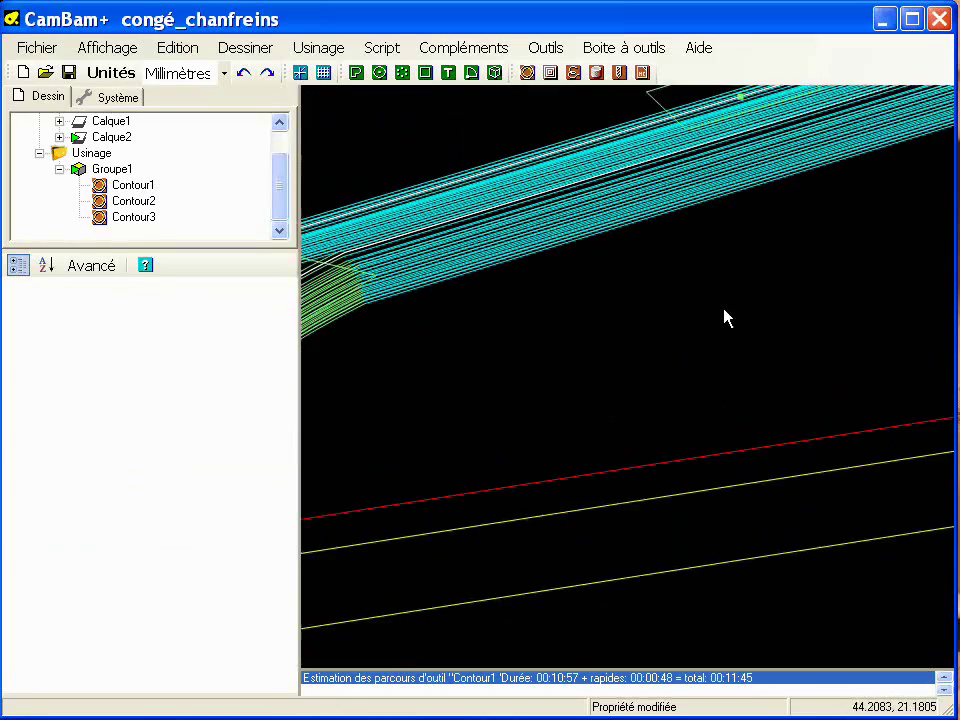
middle_click_drag(708, 371, 480, 362)
scroll(545, 357, "down", 1)
middle_click_drag(717, 372, 494, 406)
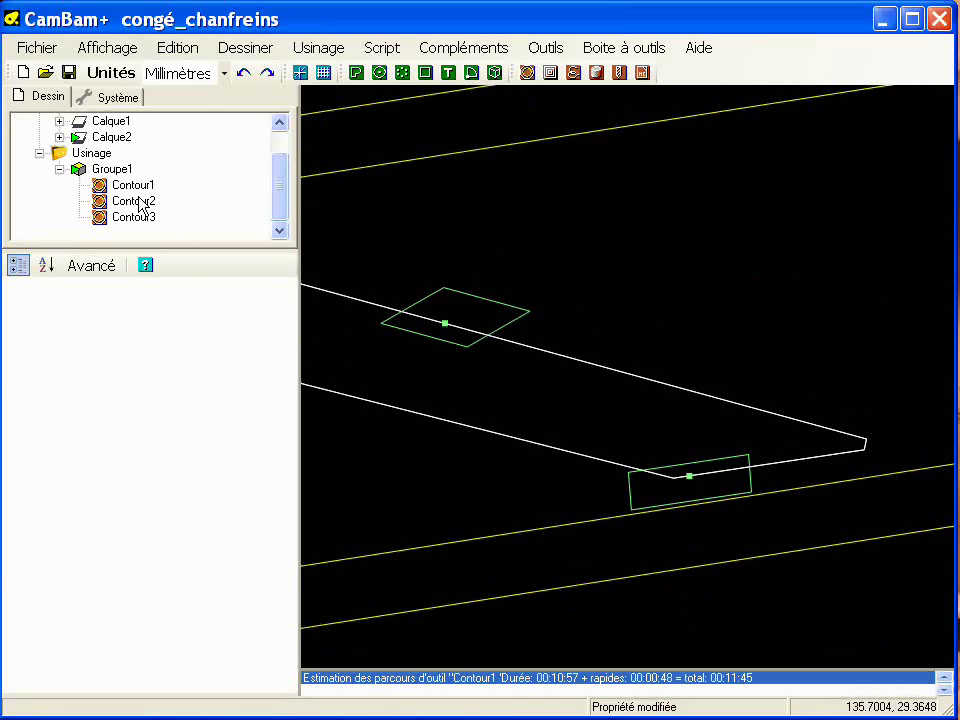
right_click(141, 204)
left_click(180, 205)
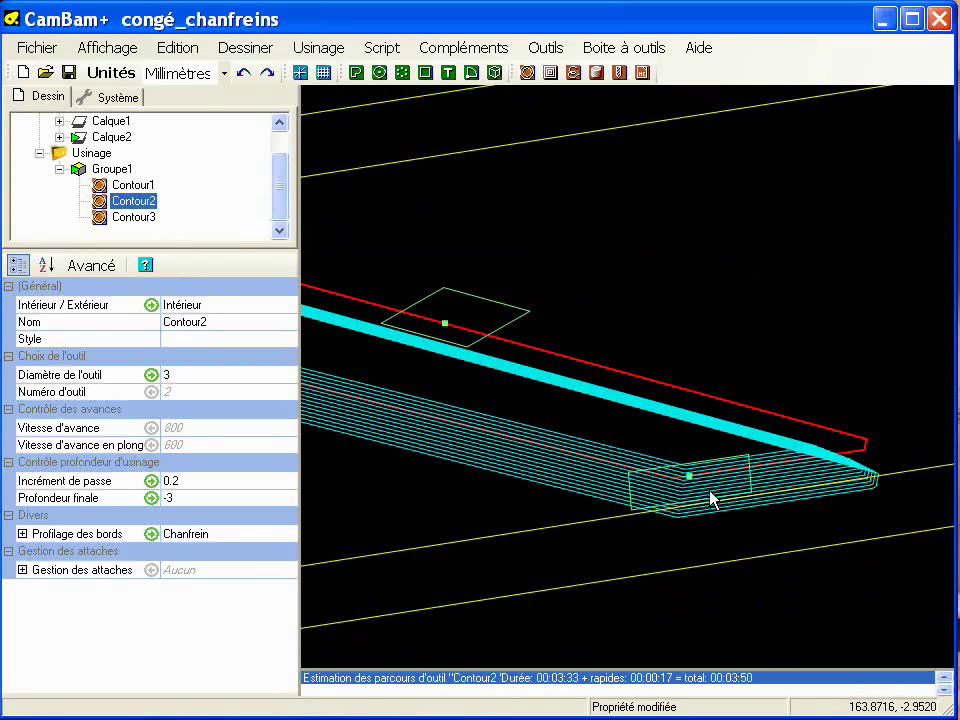
middle_click_drag(710, 500, 615, 528)
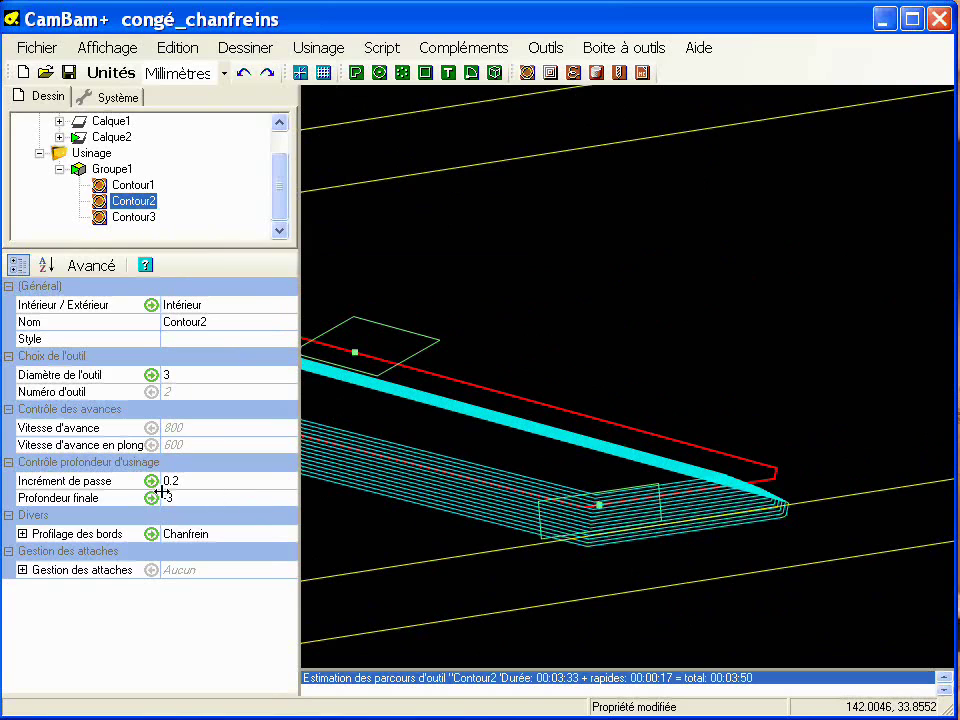
Set Ajuster largeur de coupe to Vrai in Contour2's chamfer edge profiling, regenerate its toolpath and view the whole part
double_click(65, 535)
double_click(219, 585)
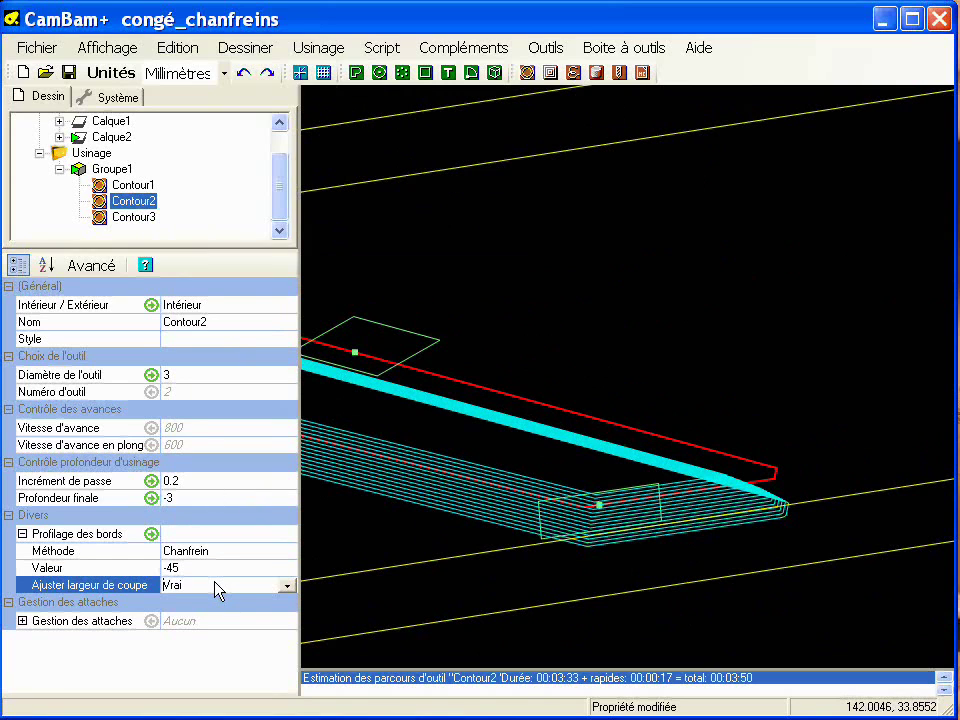
right_click(148, 201)
left_click(198, 215)
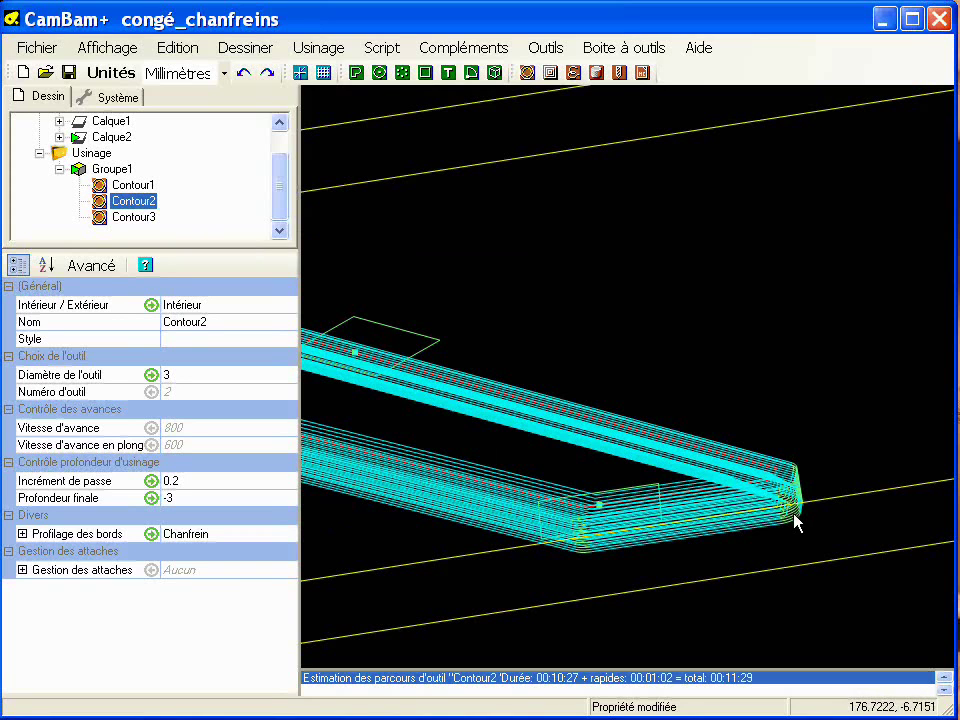
middle_click_drag(500, 508, 810, 438)
scroll(620, 392, "down", 6)
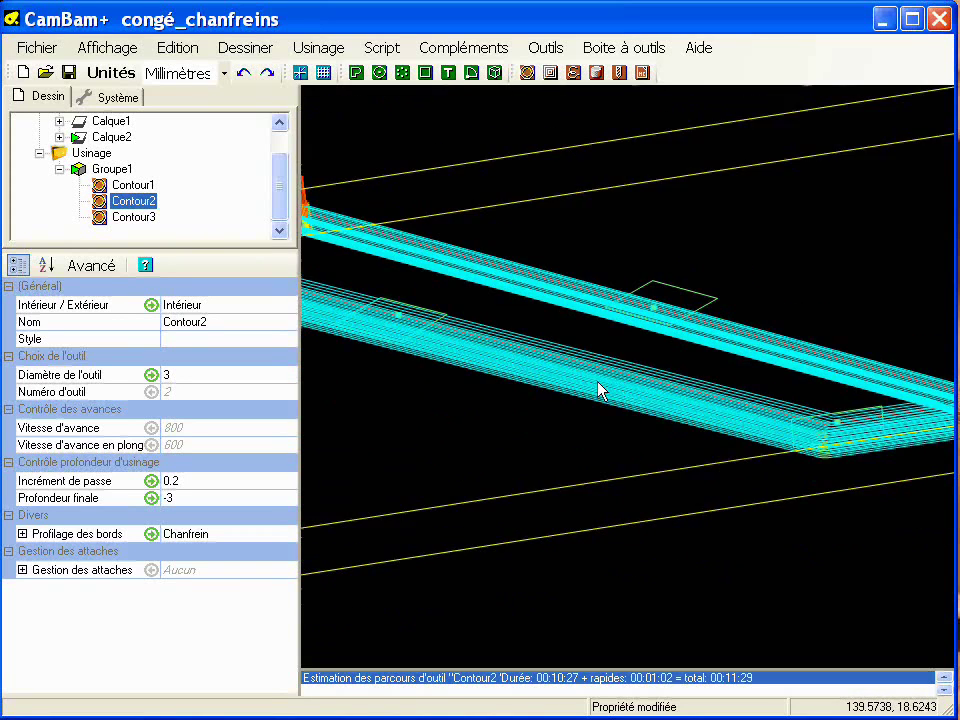
middle_click_drag(546, 398, 740, 377)
scroll(643, 415, "up", 1)
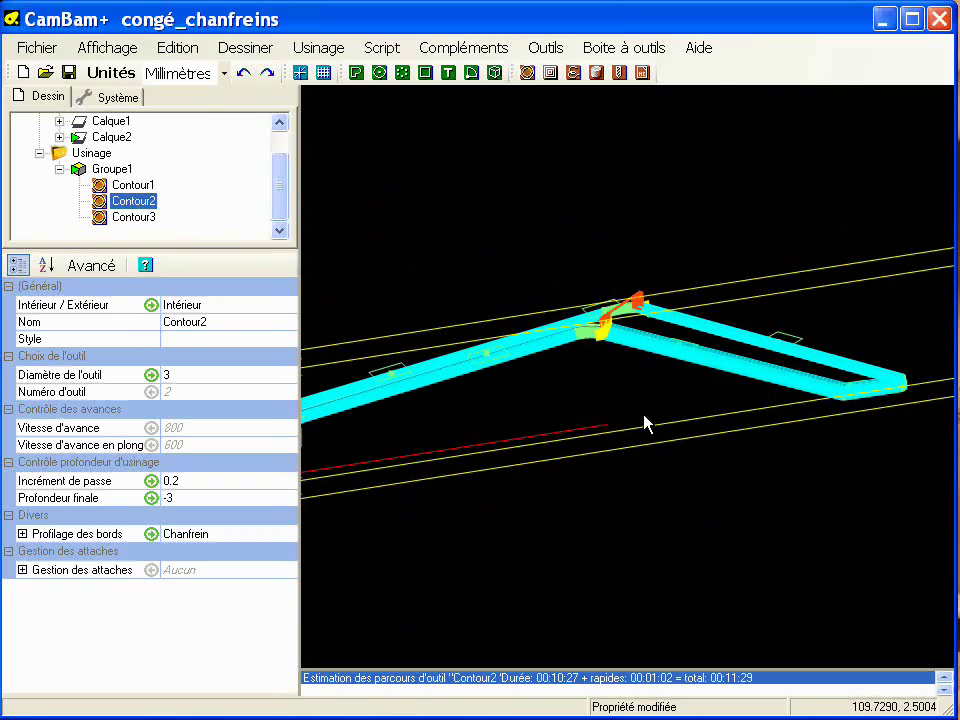
scroll(661, 405, "down", 2)
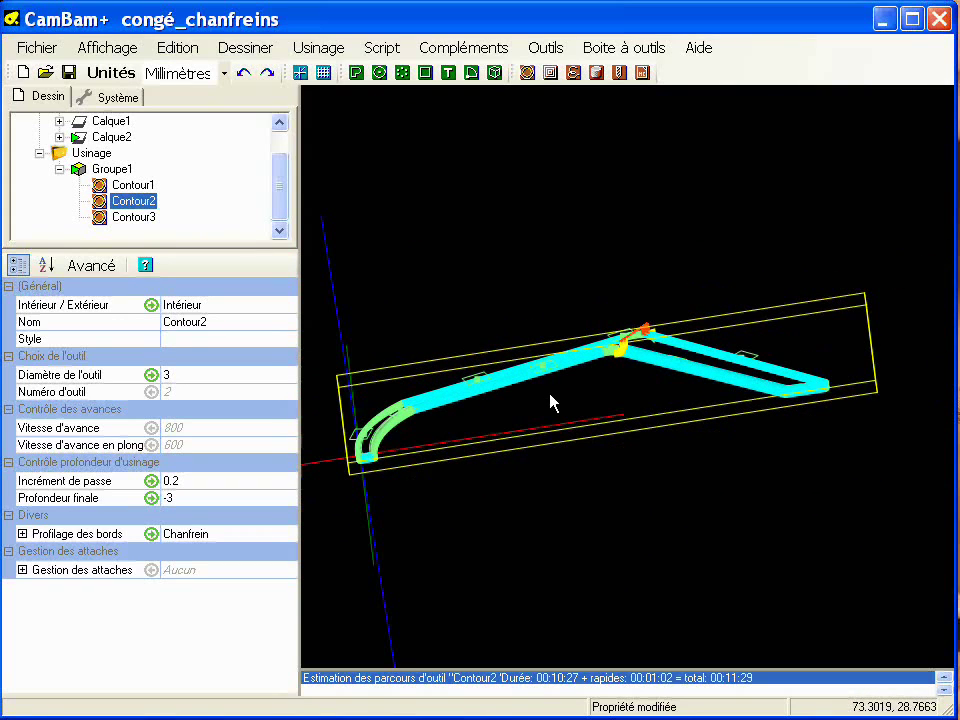